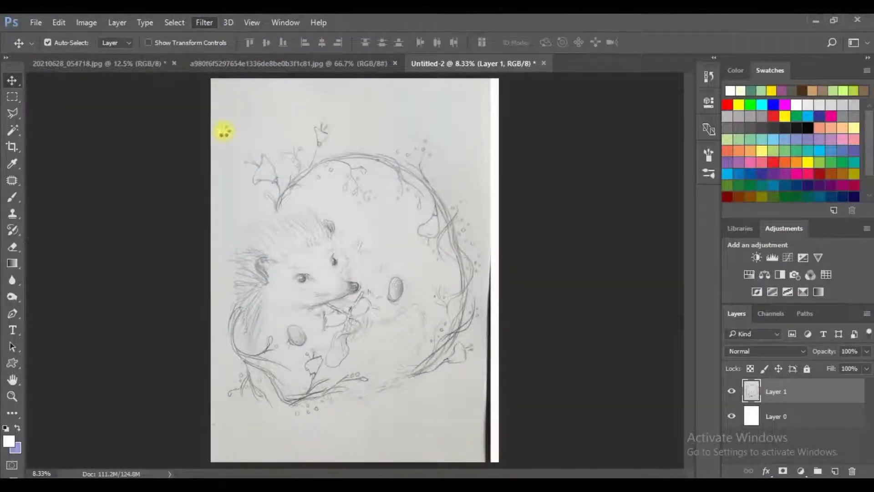
Step: Darken the sketch lines with the Camera Raw Filter, raising Contrast and Clarity
key("shift+ctrl+a")
left_click_drag(643, 287, 706, 287)
left_click_drag(647, 375, 710, 374)
left_click(712, 452)
Step: Set the sketch layer to Multiply at 60% opacity and add an empty layer above
left_click(765, 351)
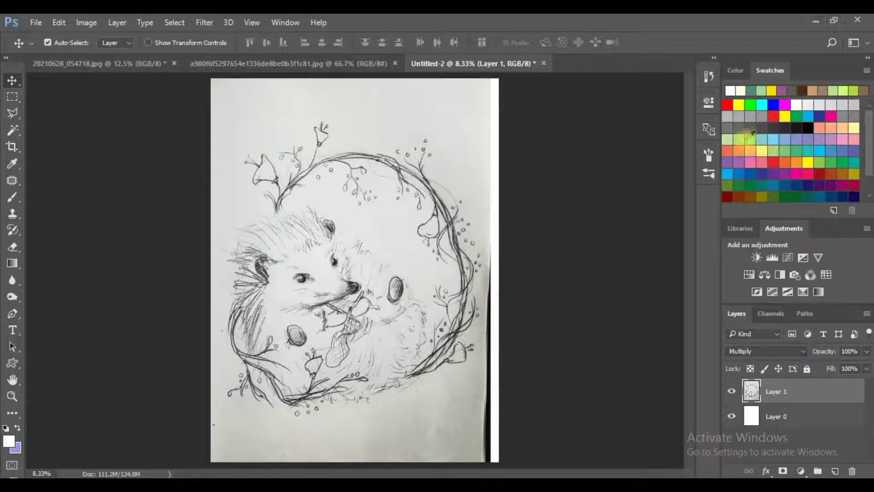
left_click(746, 137)
left_click(835, 471)
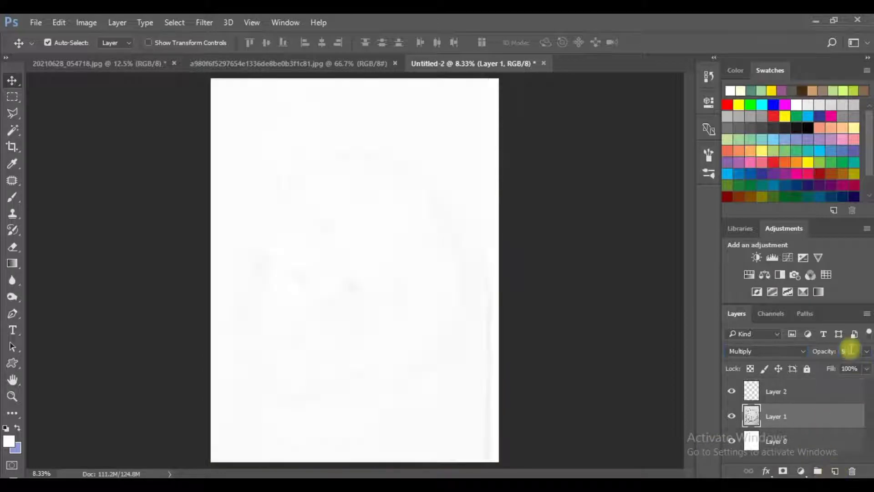
type("60")
key("Return")
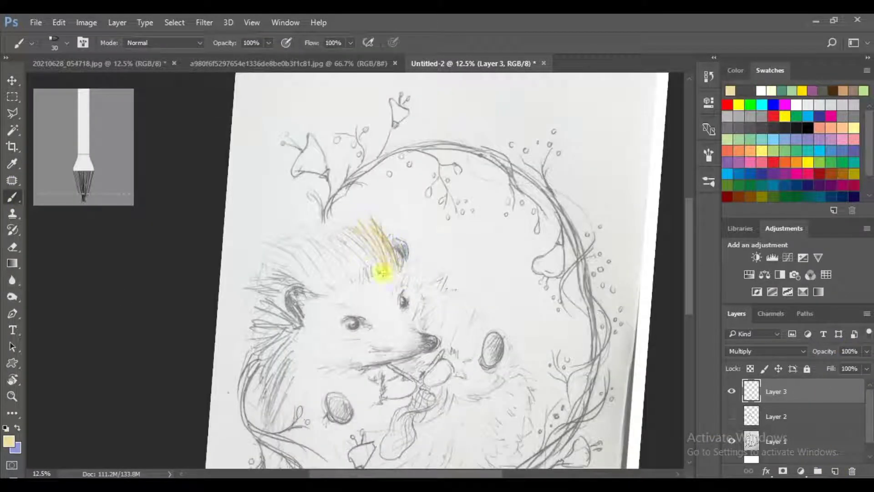
Step: Hatch pale yellow over the spines and their left edge, keeping the layer on Multiply
scroll(348, 246, "down", 2)
mouse_move(348, 247)
left_mouse_down()
mouse_move(341, 235)
mouse_move(296, 264)
mouse_move(264, 268)
left_mouse_up()
scroll(341, 219, "up", 3)
left_click(765, 351)
left_click(747, 104)
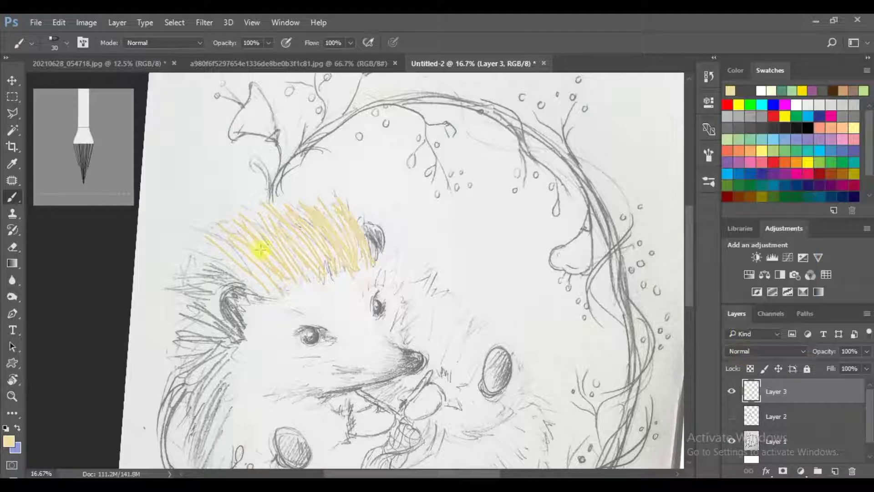
key("ctrl+z")
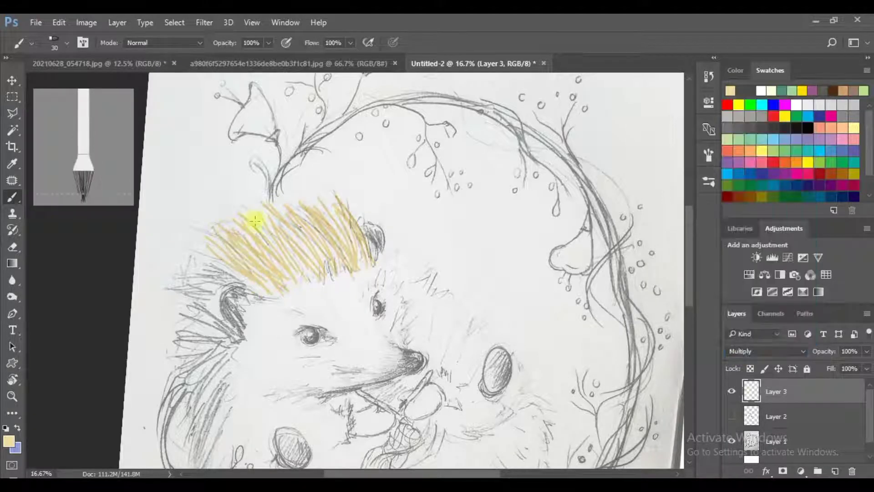
mouse_move(267, 292)
left_mouse_down()
mouse_move(230, 288)
mouse_move(209, 260)
left_mouse_up()
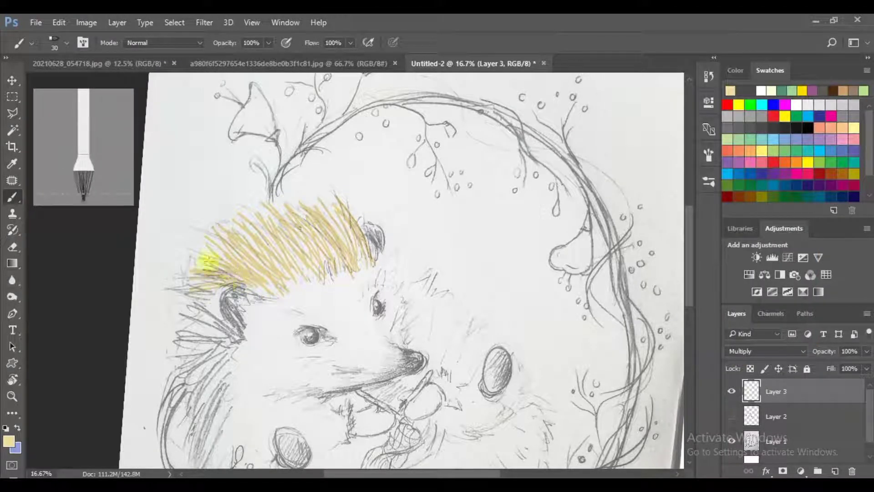
scroll(201, 283, "down", 3)
mouse_move(311, 197)
left_mouse_down()
mouse_move(273, 205)
mouse_move(246, 234)
left_mouse_up()
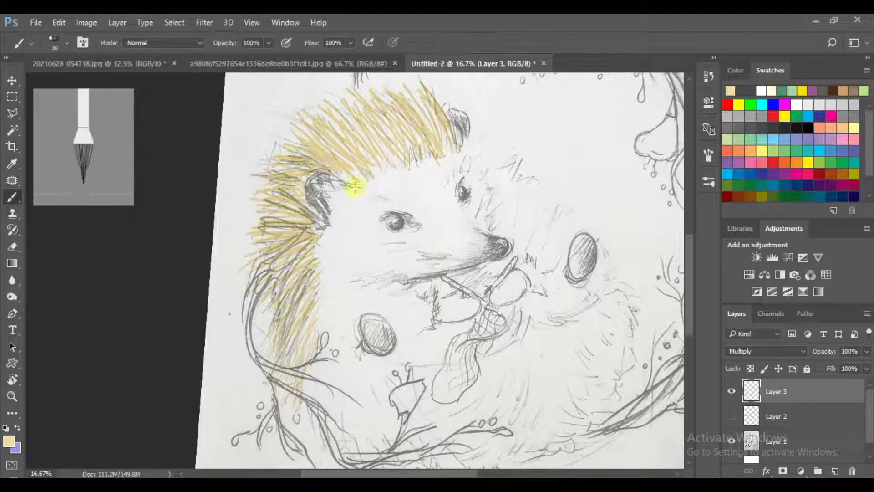
Step: Add pale yellow hatching across the hedgehog's back and beside the oval
scroll(307, 252, "down", 3)
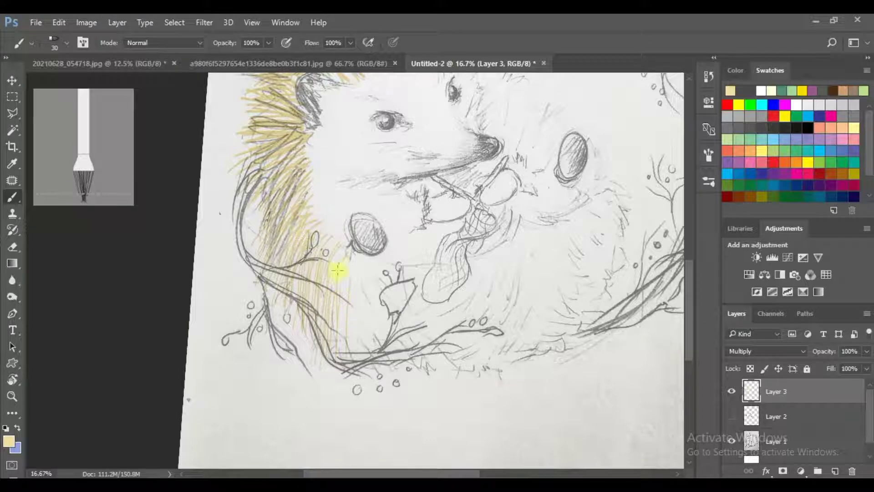
scroll(362, 362, "down", 2)
scroll(314, 255, "up", 3)
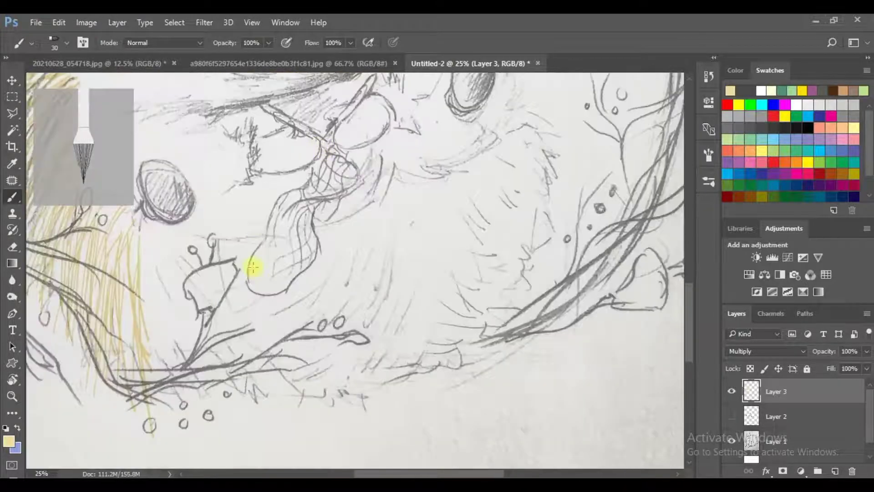
scroll(253, 306, "down", 1)
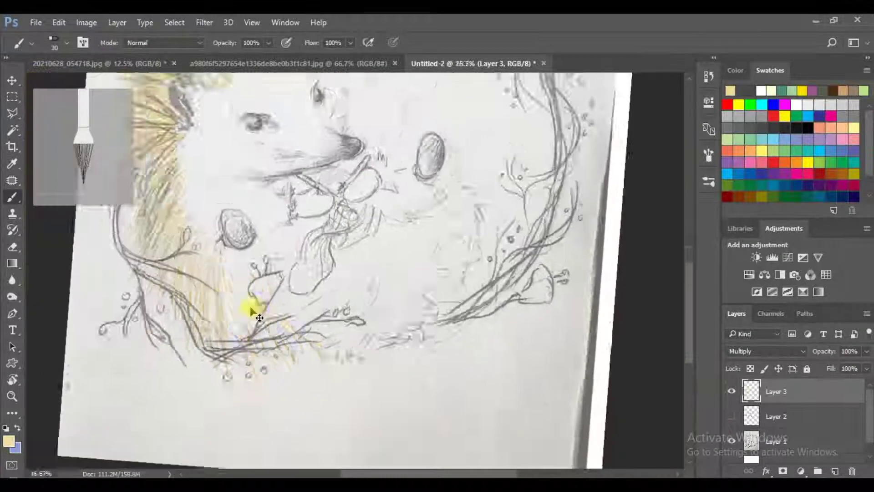
scroll(335, 171, "up", 3)
left_click_drag(328, 238, 362, 260)
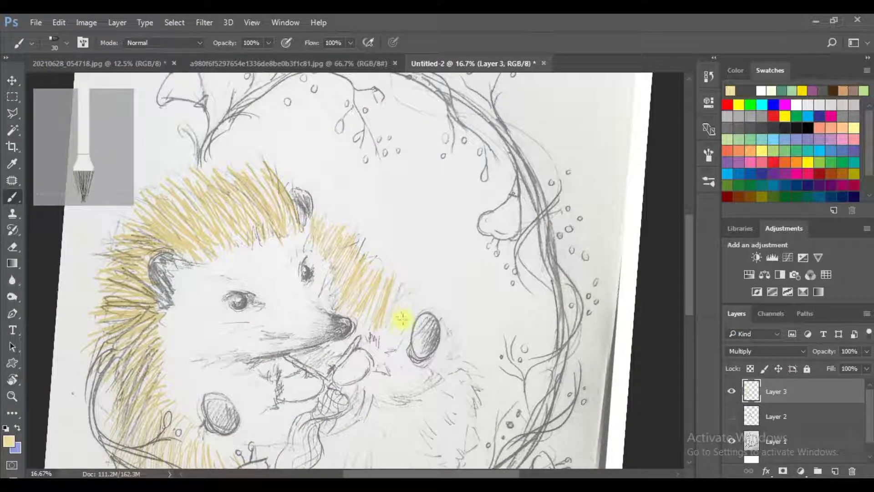
scroll(315, 228, "up", 2)
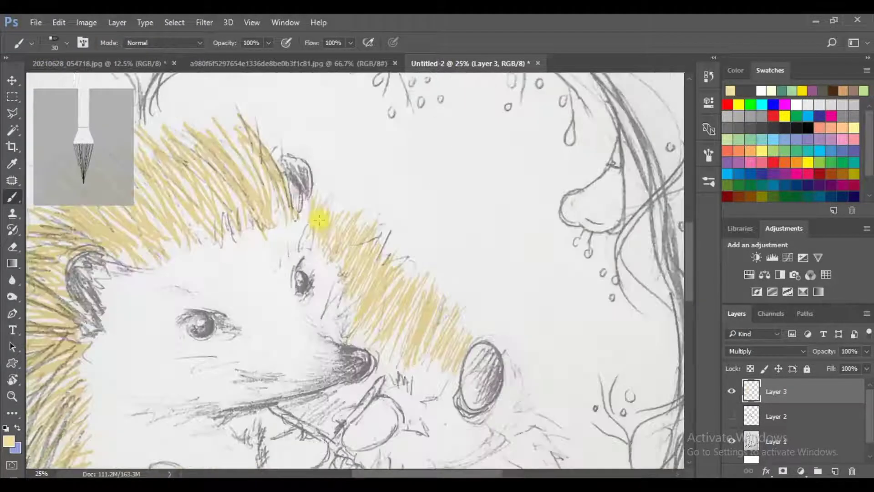
scroll(444, 212, "down", 3)
left_click_drag(445, 201, 453, 292)
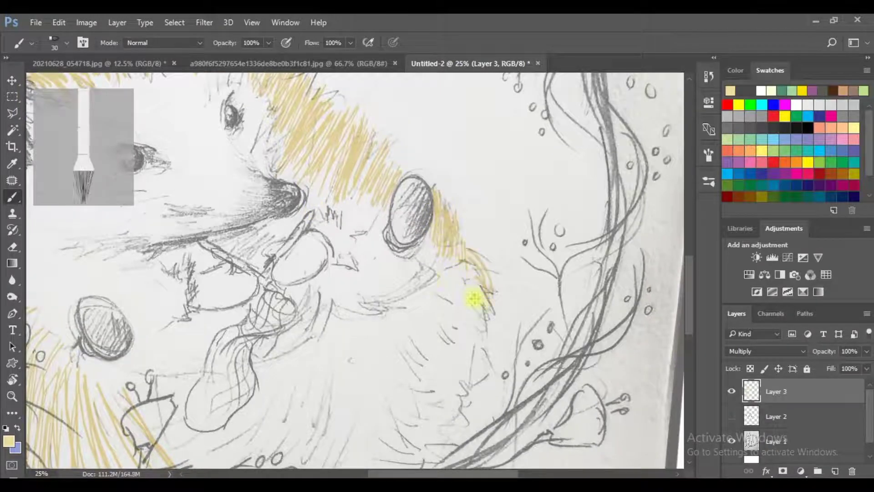
scroll(432, 283, "down", 2)
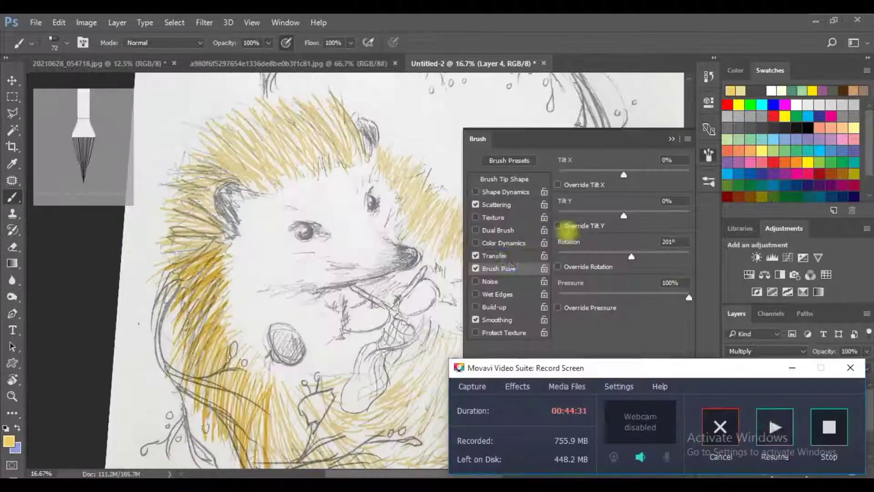
Step: Set brush Scattering Control to Pen Pressure and hatch golden-orange over the top quills
left_click(496, 204)
left_click(628, 186)
left_click(619, 212)
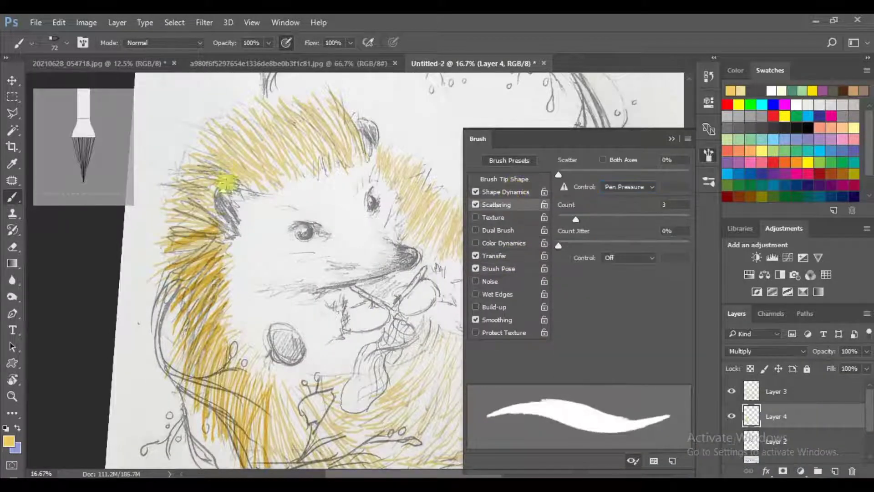
left_click_drag(227, 182, 231, 234)
mouse_move(235, 158)
left_mouse_down()
mouse_move(244, 141)
mouse_move(313, 141)
mouse_move(273, 127)
left_mouse_up()
left_click_drag(360, 102, 386, 147)
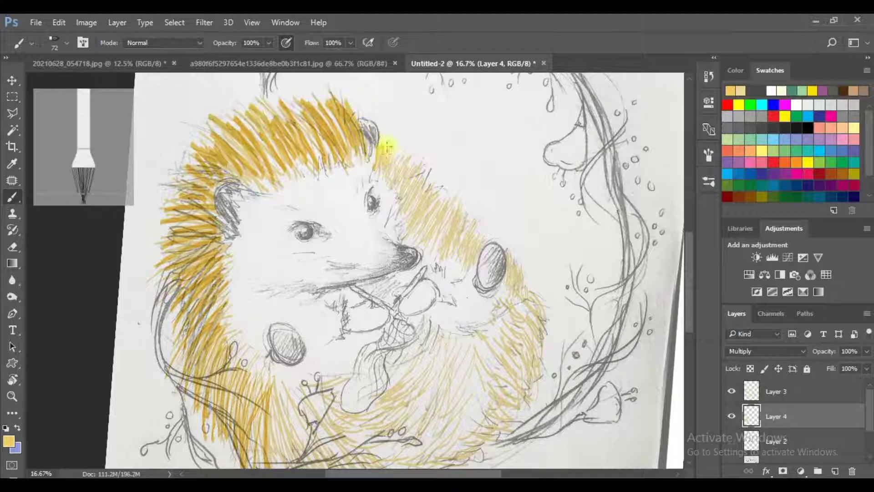
Step: Continue orange hatching down the back, right side and lower-left fur
left_click_drag(433, 223, 471, 248)
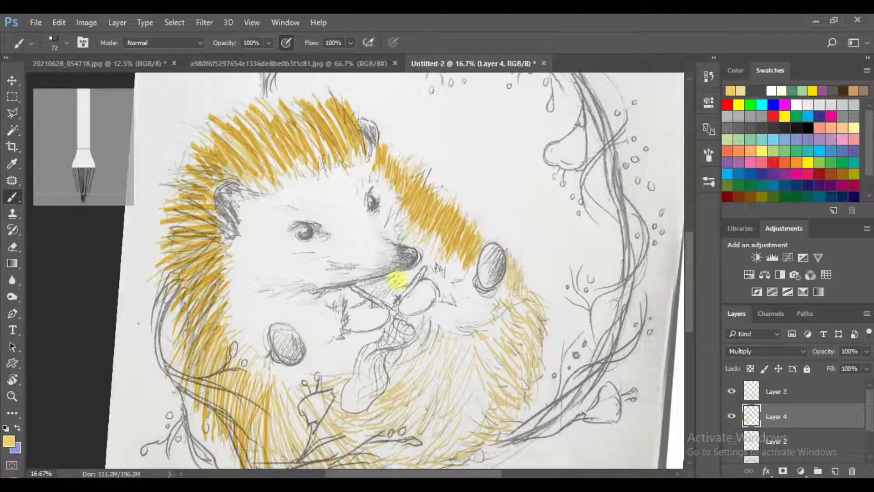
left_click_drag(401, 279, 421, 197)
left_click_drag(319, 328, 376, 402)
left_click_drag(525, 182, 540, 286)
left_click_drag(512, 325, 468, 371)
Step: Toggle the pale yellow hatching layer's visibility to compare the spines, then restore it
key("alt+bracketleft")
key("alt+bracketleft")
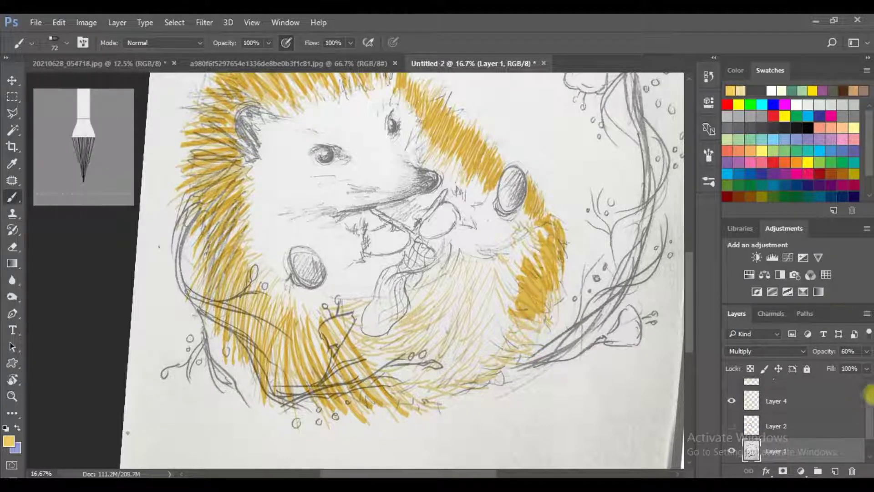
key("alt+bracketright")
key("alt+bracketright")
key("alt+bracketright")
left_click(731, 416)
left_click(732, 390)
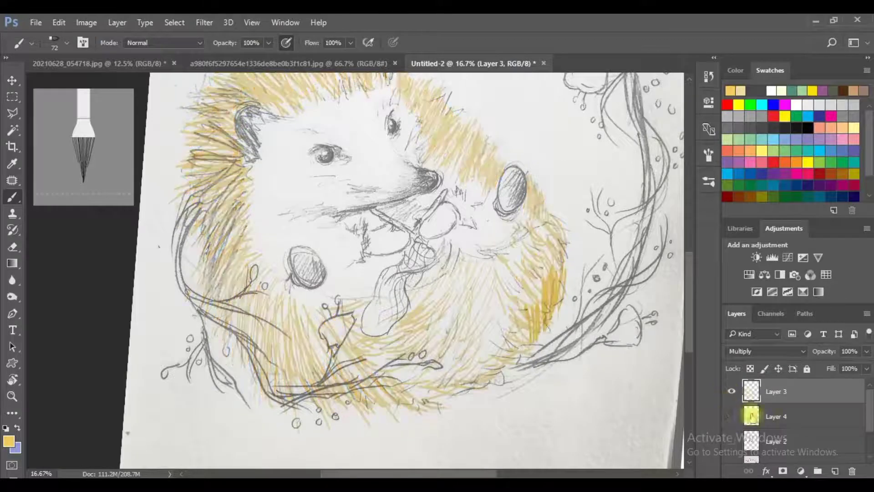
key("alt+bracketleft")
left_click(732, 390)
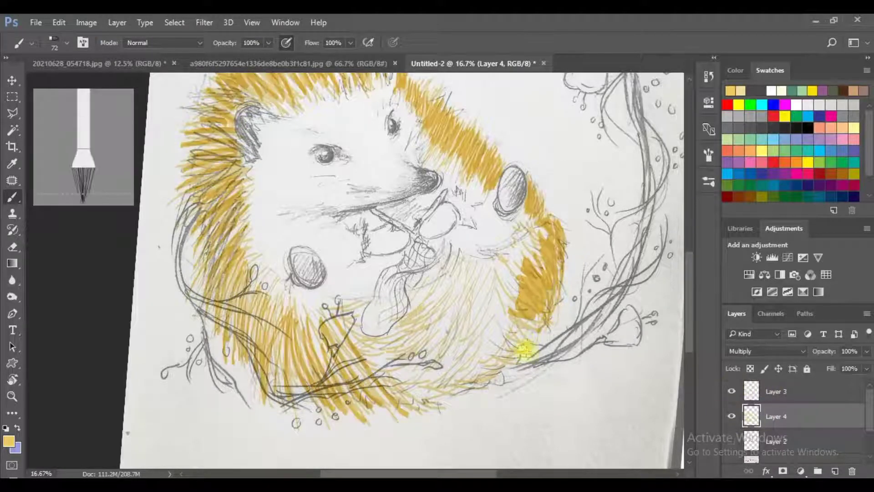
Step: Hatch orange over the lower edge, belly and lower-left fur
mouse_move(493, 371)
left_mouse_down()
mouse_move(445, 396)
mouse_move(491, 356)
left_mouse_up()
mouse_move(418, 391)
left_mouse_down()
mouse_move(432, 289)
mouse_move(398, 291)
left_mouse_up()
left_click_drag(284, 286, 302, 350)
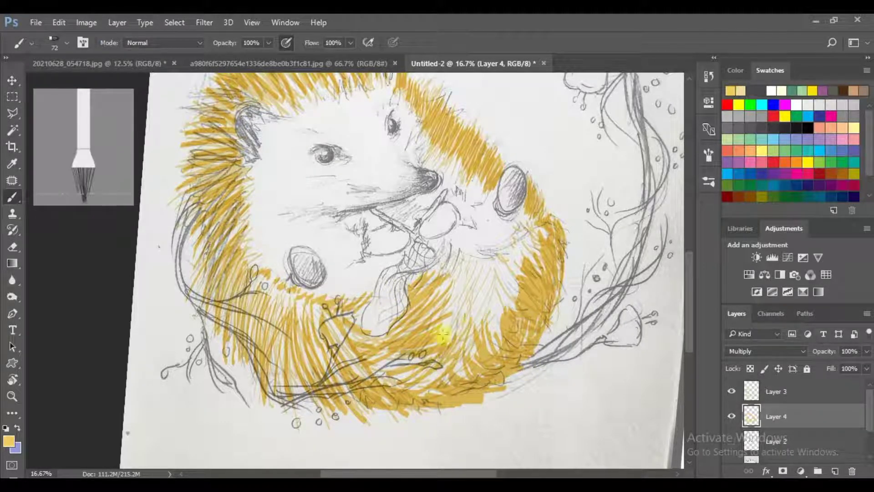
left_click_drag(466, 310, 490, 295)
mouse_move(526, 248)
left_mouse_down()
mouse_move(468, 335)
mouse_move(476, 260)
mouse_move(483, 273)
left_mouse_up()
left_click_drag(279, 333, 273, 401)
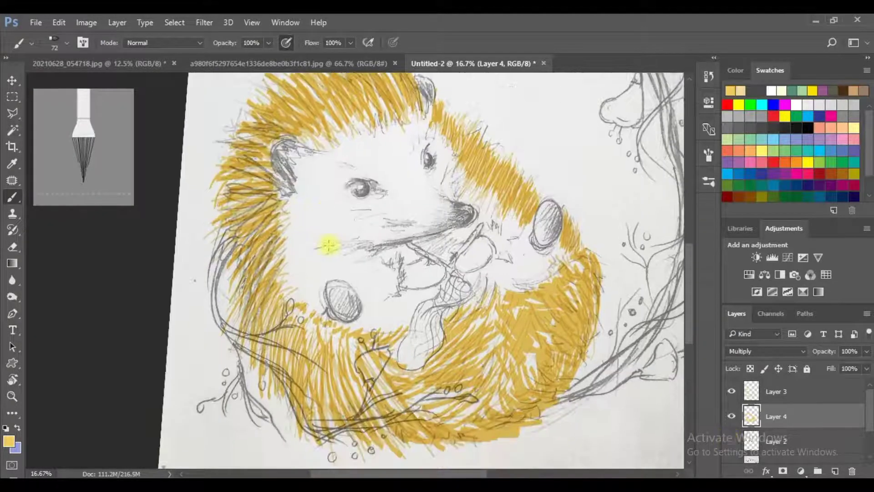
left_click(765, 351)
Step: Set the new layer to Multiply and hatch deeper orange over the left, right and lower fur
left_click(735, 133)
mouse_move(254, 287)
left_mouse_down()
mouse_move(241, 214)
mouse_move(269, 163)
mouse_move(255, 136)
left_mouse_up()
scroll(302, 101, "up", 1)
mouse_move(400, 182)
left_mouse_down()
mouse_move(486, 168)
mouse_move(556, 218)
left_mouse_up()
left_click_drag(596, 282, 492, 82)
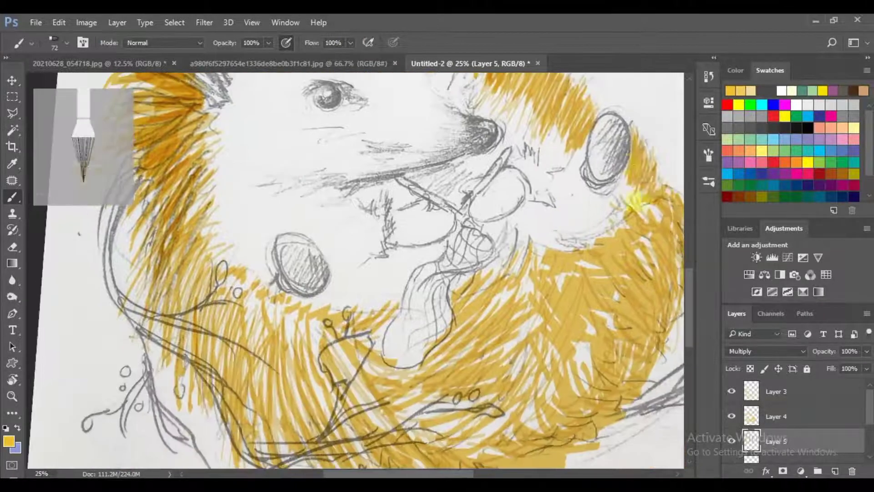
mouse_move(621, 234)
left_mouse_down()
mouse_move(603, 221)
mouse_move(557, 306)
mouse_move(511, 289)
mouse_move(527, 348)
mouse_move(442, 421)
mouse_move(409, 408)
mouse_move(503, 347)
mouse_move(425, 366)
mouse_move(401, 350)
mouse_move(296, 400)
mouse_move(319, 423)
mouse_move(242, 387)
mouse_move(195, 258)
mouse_move(259, 312)
left_mouse_up()
Step: Briefly hide other layers to check the fur hatching
scroll(240, 223, "down", 3, "alt")
left_click(732, 440, "alt")
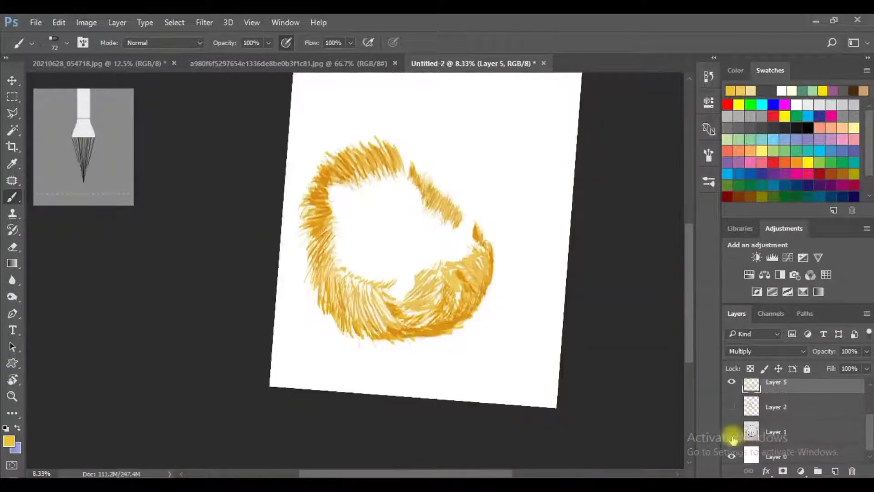
scroll(255, 175, "up", 2, "alt")
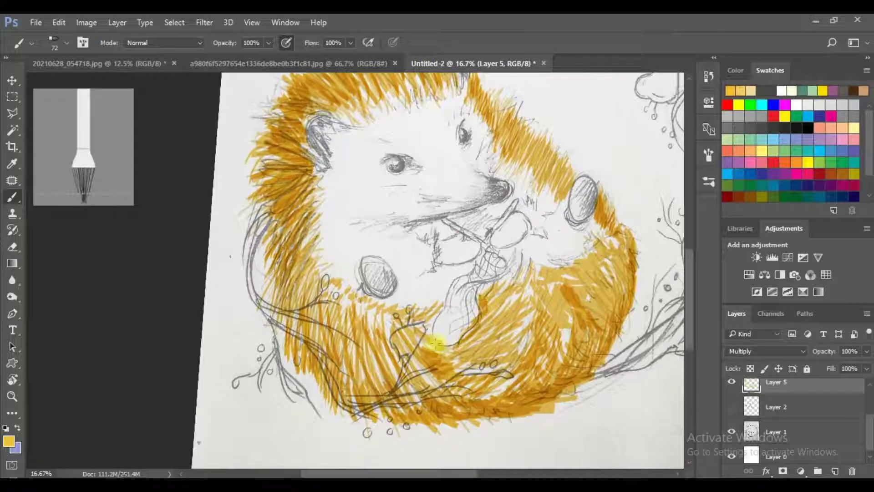
scroll(238, 153, "up", 1, "alt")
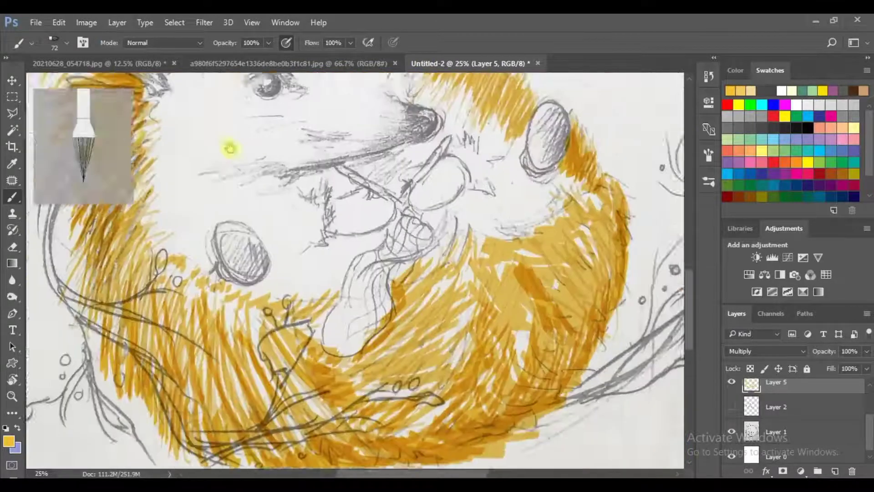
scroll(362, 283, "down", 2, "alt")
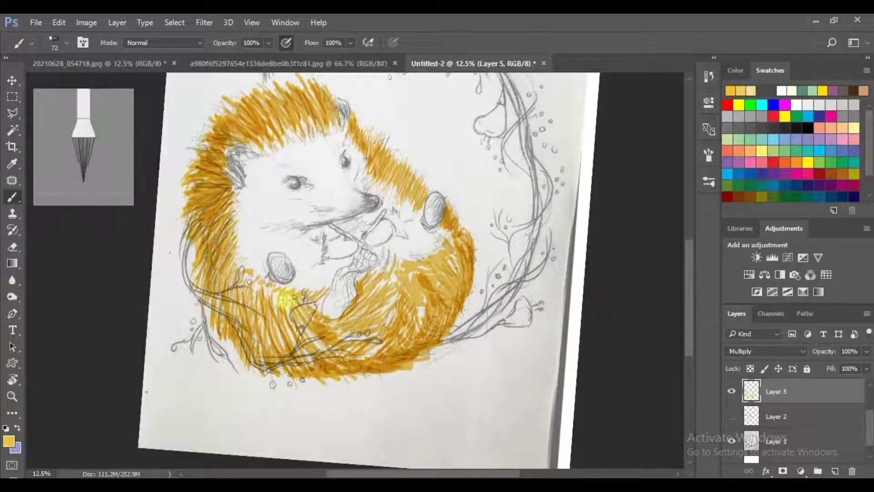
left_click_drag(412, 205, 415, 209)
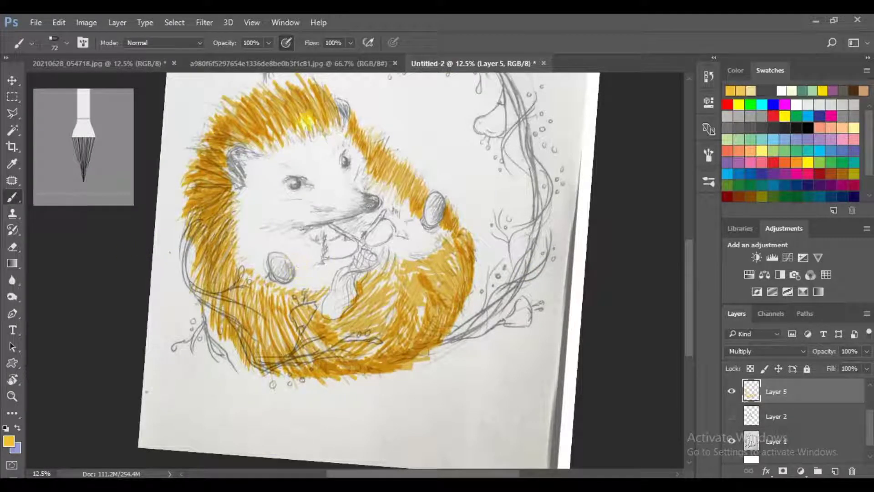
scroll(292, 169, "up", 2, "alt")
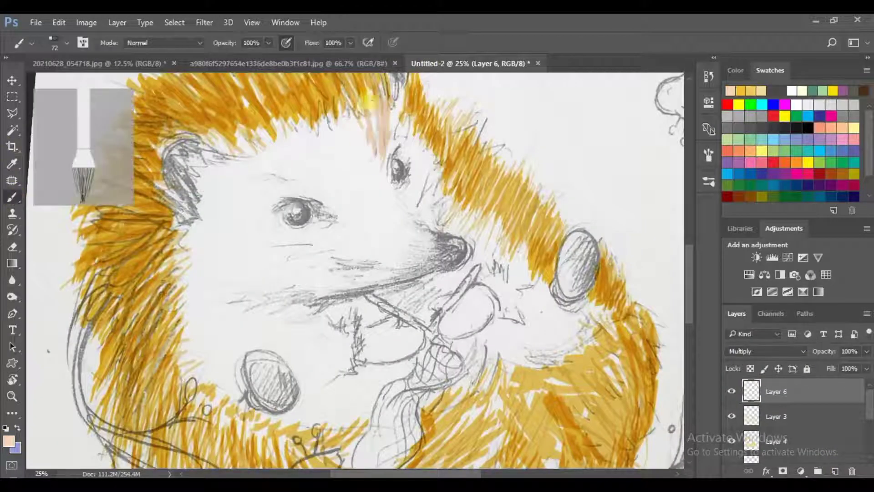
Step: Paint peach on the top of the head, trying Overlay before returning to Multiply
left_click_drag(341, 98, 380, 136)
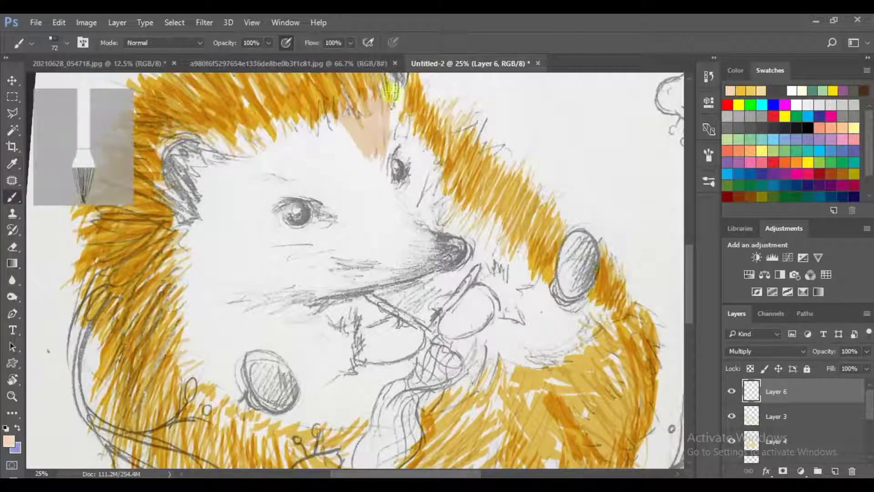
left_click_drag(333, 190, 390, 248)
left_click(765, 351)
left_click(733, 214)
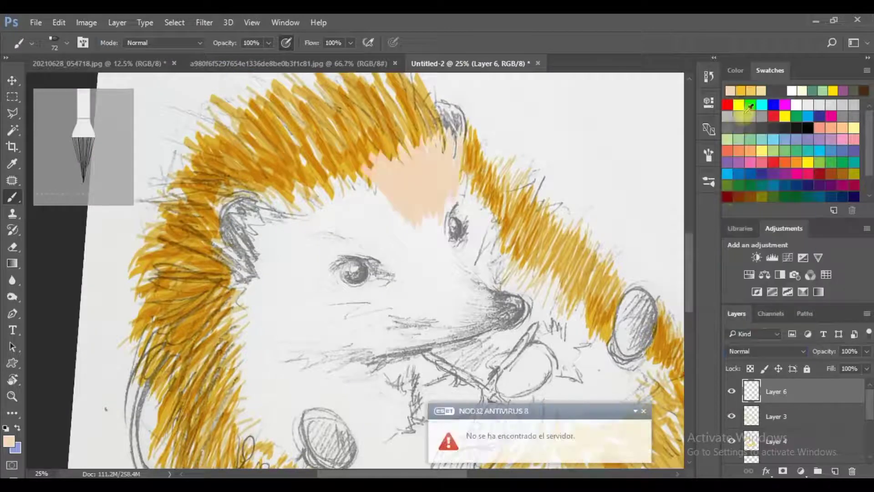
left_click(765, 351)
left_click(737, 133)
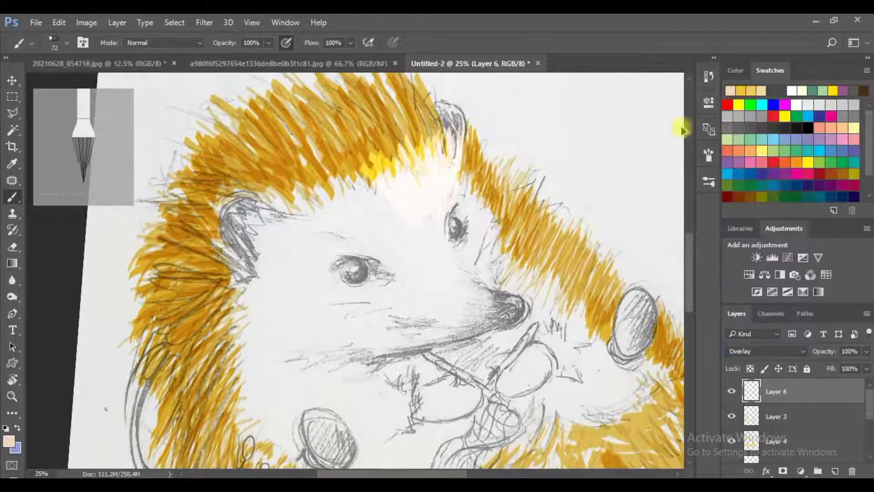
Step: Switch the peach layer to Overlay and brighten the head patch, cheek and right paw
left_click_drag(456, 200, 473, 162)
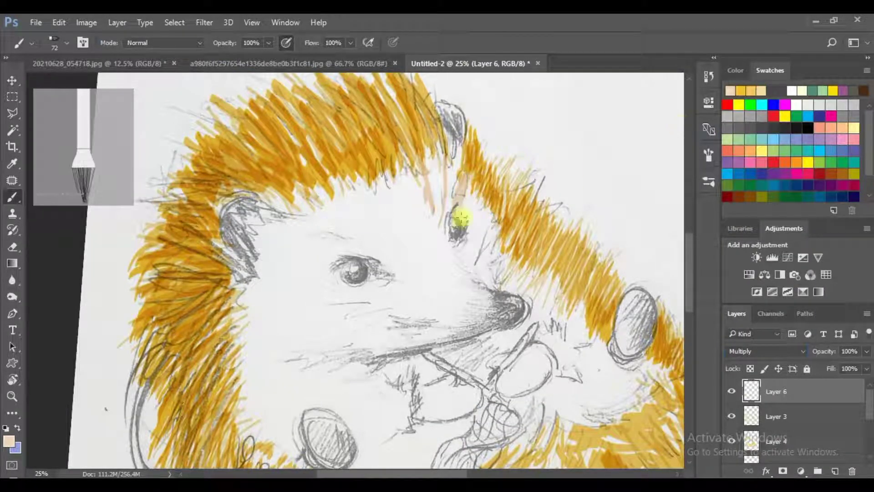
left_click(765, 351)
left_click(737, 220)
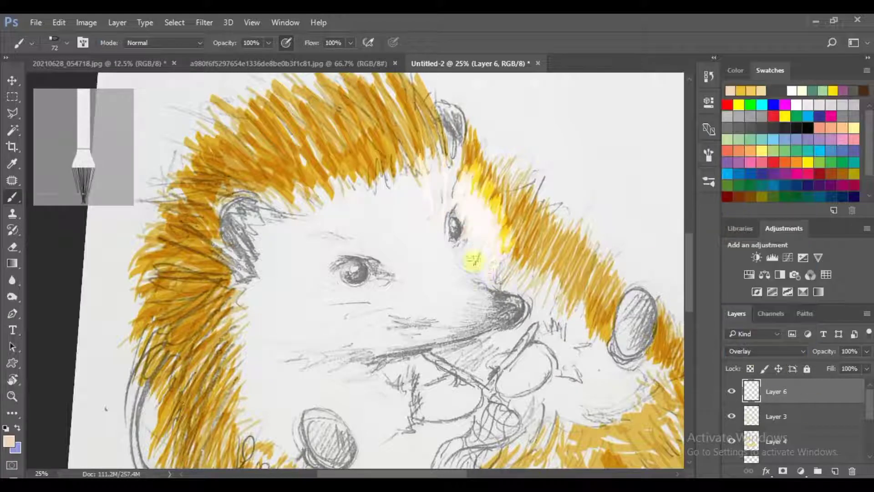
left_click_drag(525, 286, 646, 368)
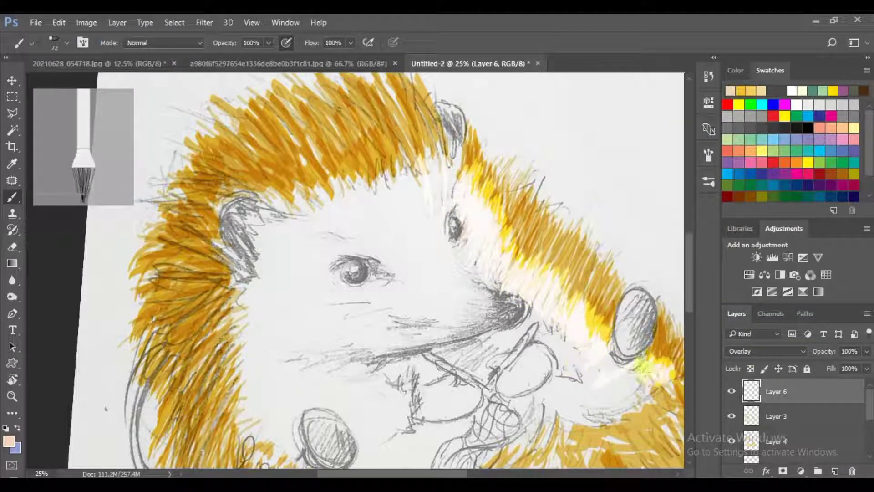
left_click_drag(571, 364, 571, 365)
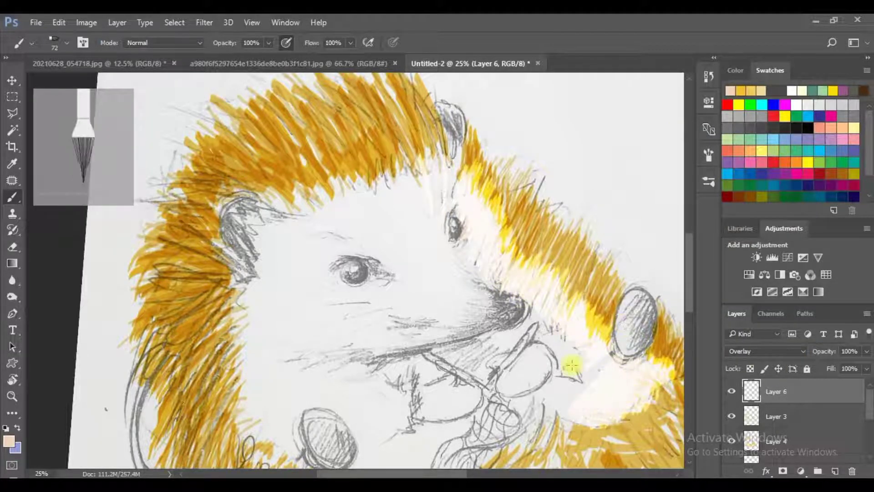
Step: Lighten the lower face around the mouth, the tail and foot, and under the acorn
scroll(631, 412, "down", 3)
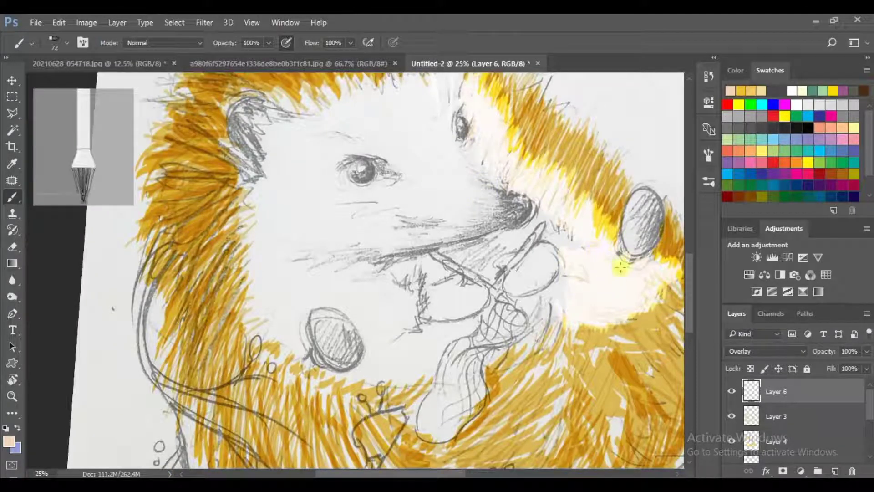
left_click_drag(569, 318, 503, 346)
mouse_move(526, 310)
left_mouse_down()
mouse_move(483, 346)
mouse_move(421, 314)
left_mouse_up()
mouse_move(412, 433)
left_mouse_down()
mouse_move(415, 403)
mouse_move(485, 397)
left_mouse_up()
mouse_move(379, 369)
left_mouse_down()
mouse_move(322, 349)
mouse_move(267, 292)
left_mouse_up()
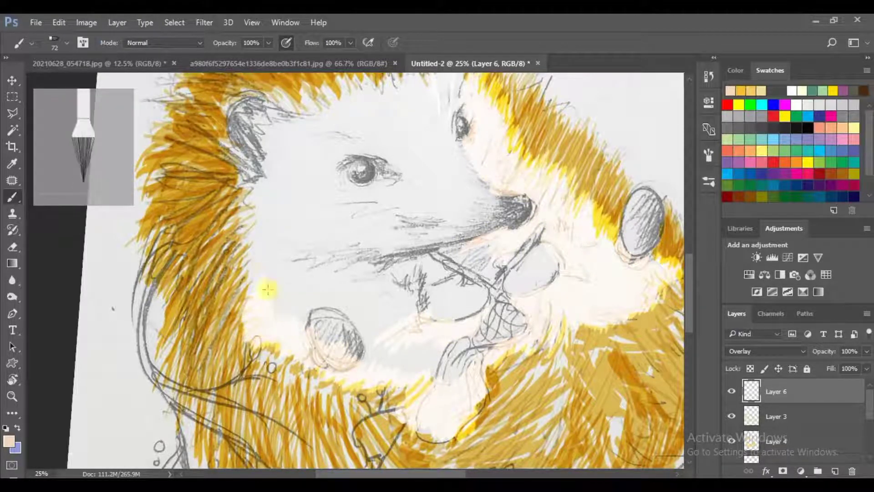
scroll(266, 291, "up", 2)
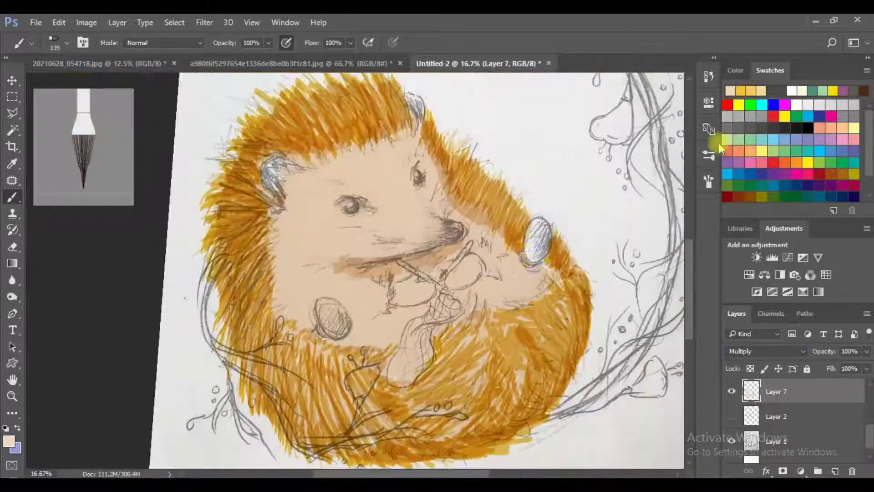
key("e")
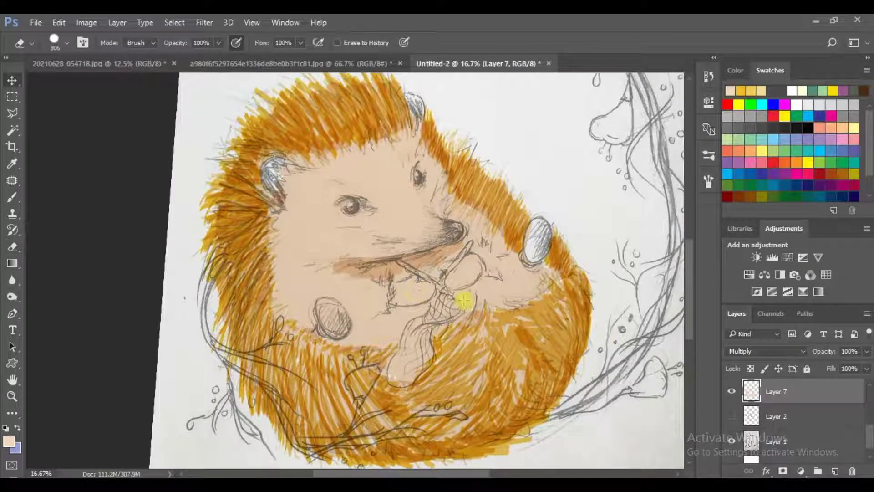
key("b")
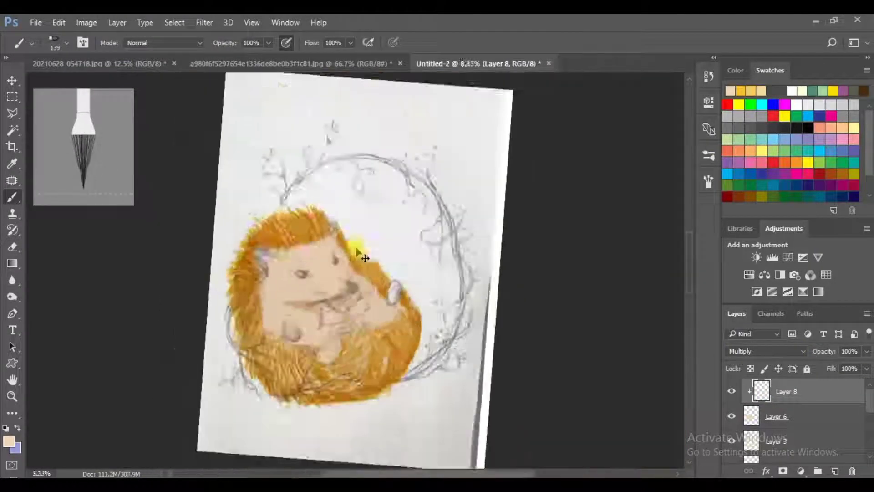
left_click(730, 446)
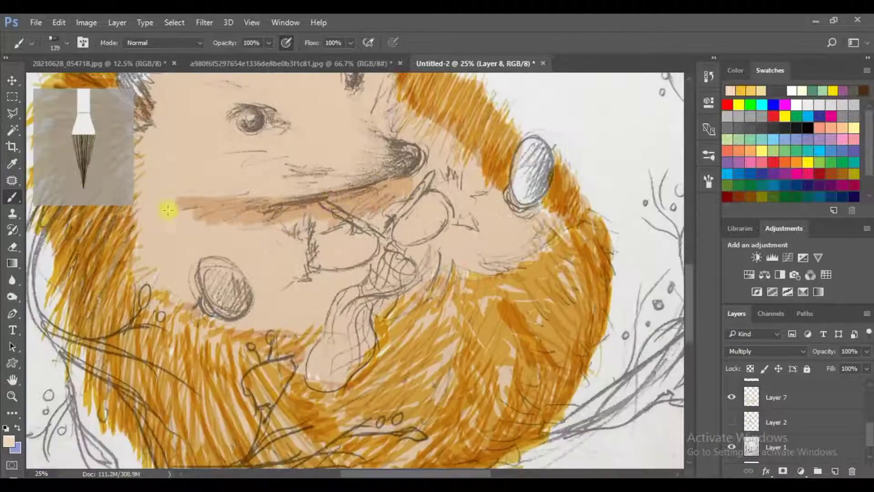
key("v")
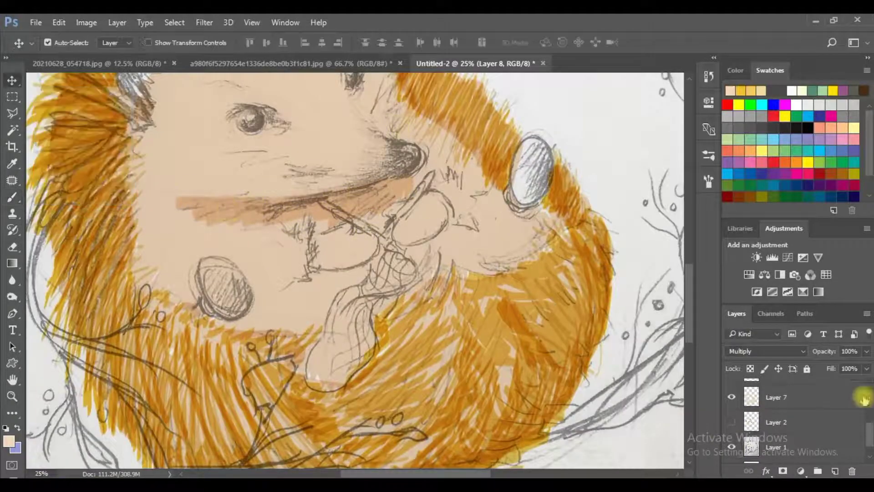
scroll(854, 392, "up", 3)
mouse_move(361, 204)
left_mouse_down()
mouse_move(306, 237)
mouse_move(308, 273)
left_mouse_up()
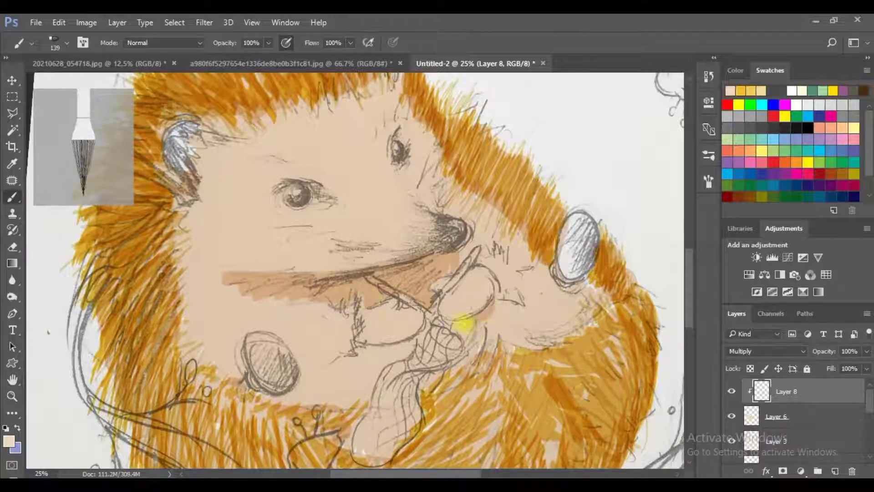
Step: Paint tan shading below the mouth and on the right cheek
left_click_drag(397, 348, 354, 394)
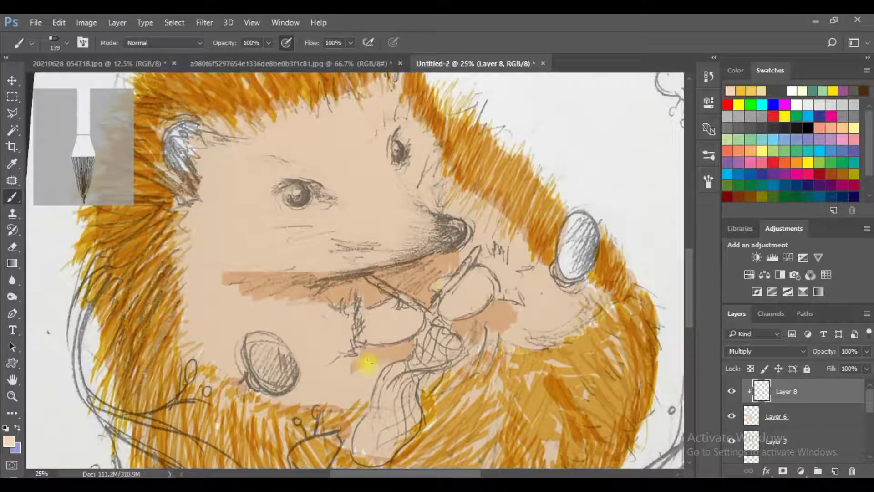
left_click_drag(498, 344, 511, 328)
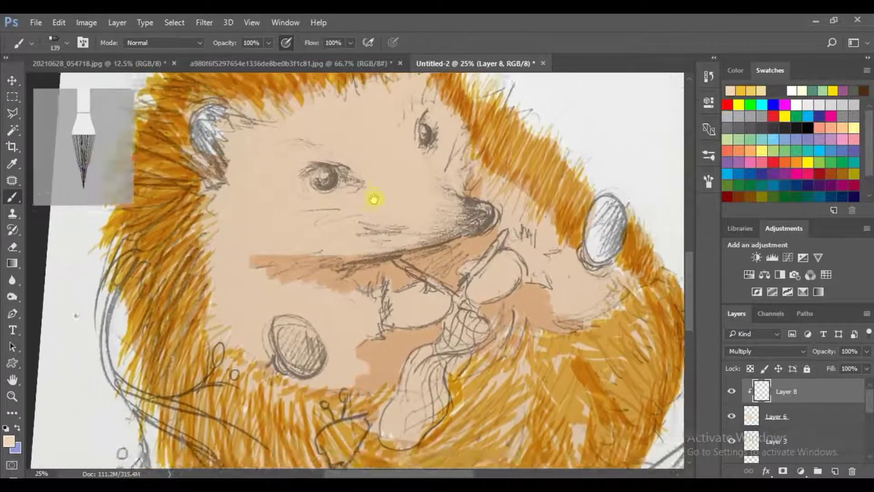
scroll(370, 197, "down", 2)
scroll(432, 203, "up", 2)
Step: Enlarge the brush slightly for inking, hide the pencil sketch layer, and sample the orange spine colour
right_click(452, 238)
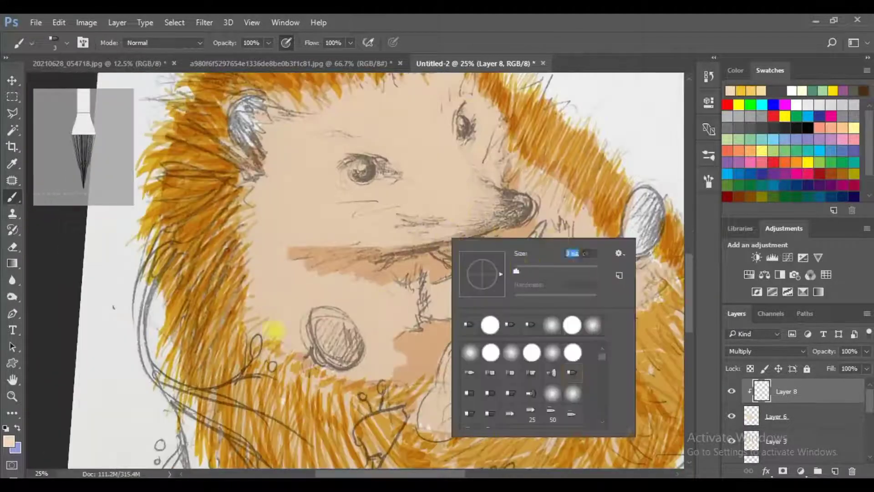
key("Return")
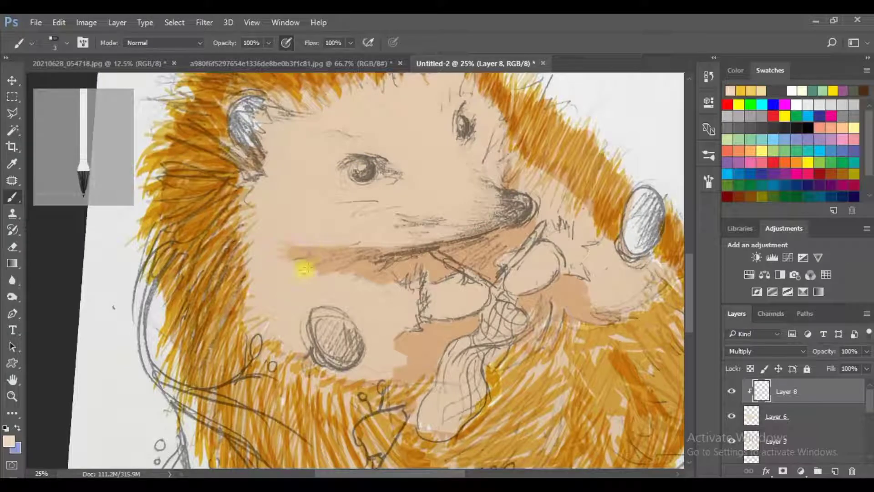
right_click(530, 235)
left_click_drag(601, 263, 608, 263)
key("Return")
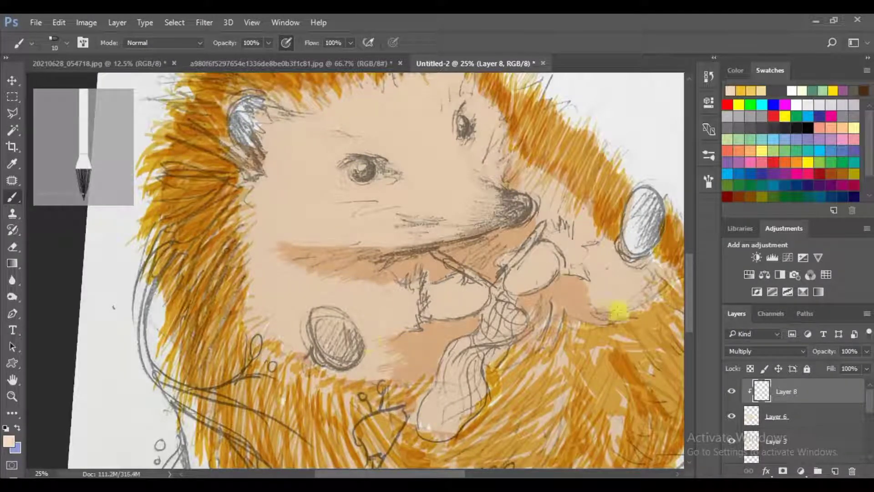
scroll(738, 410, "down", 3)
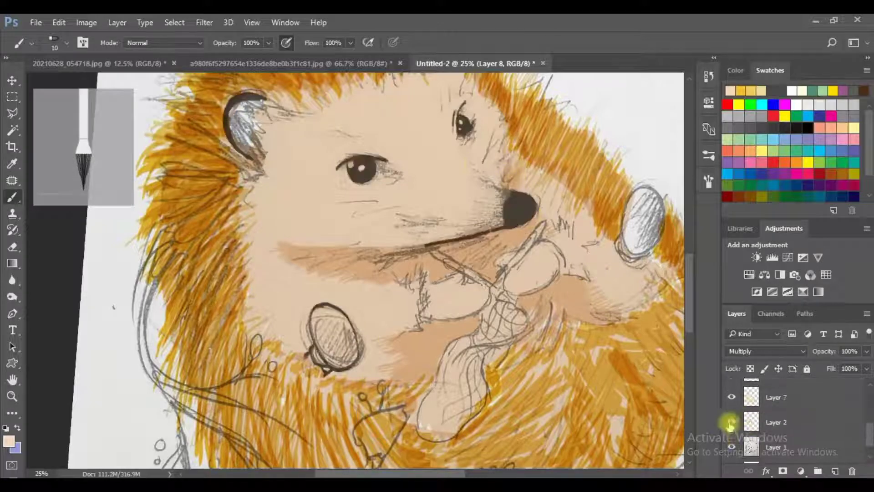
left_click(733, 447)
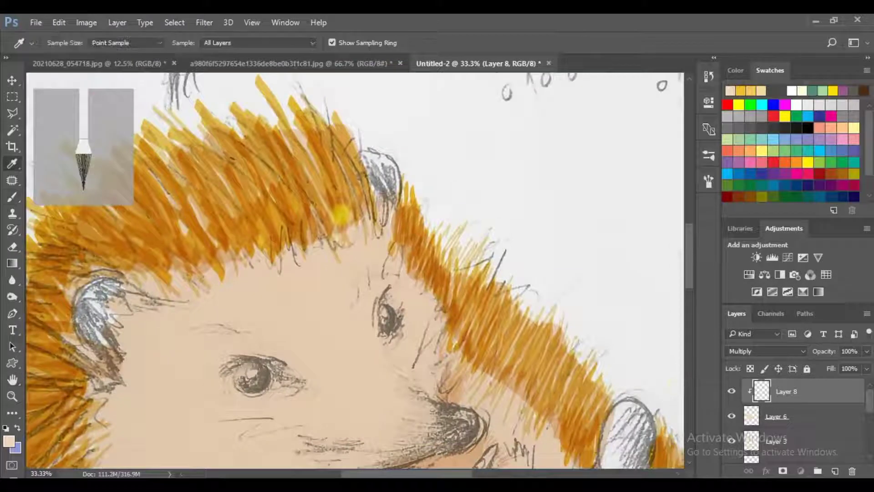
left_click(340, 214)
Step: Resize the brush and add a new layer set to Multiply
key("b")
right_click(397, 210)
right_click(382, 173)
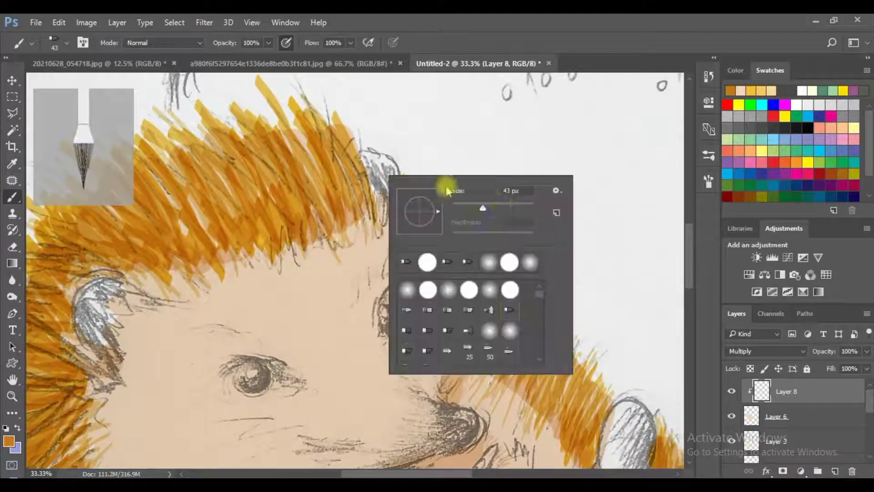
key("Return")
left_click(835, 470)
left_click(765, 351)
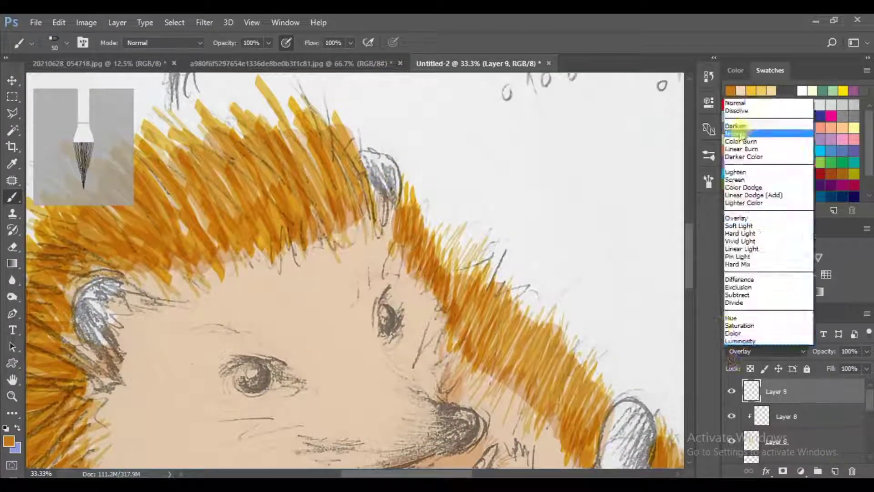
left_click(740, 130)
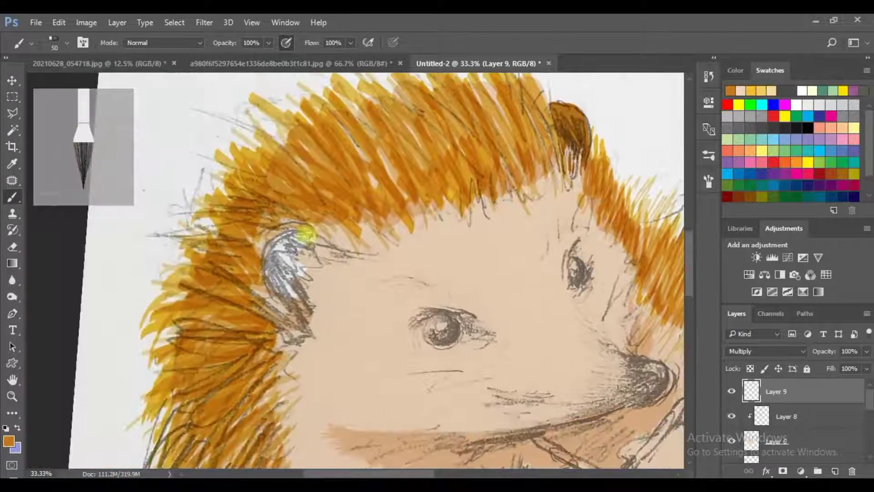
Step: Paint the ear rim brown and shrink the brush for fine detail
mouse_move(302, 234)
left_mouse_down()
mouse_move(255, 273)
mouse_move(266, 280)
mouse_move(282, 252)
left_mouse_up()
right_click(339, 274)
left_click_drag(437, 282, 415, 279)
key("Return")
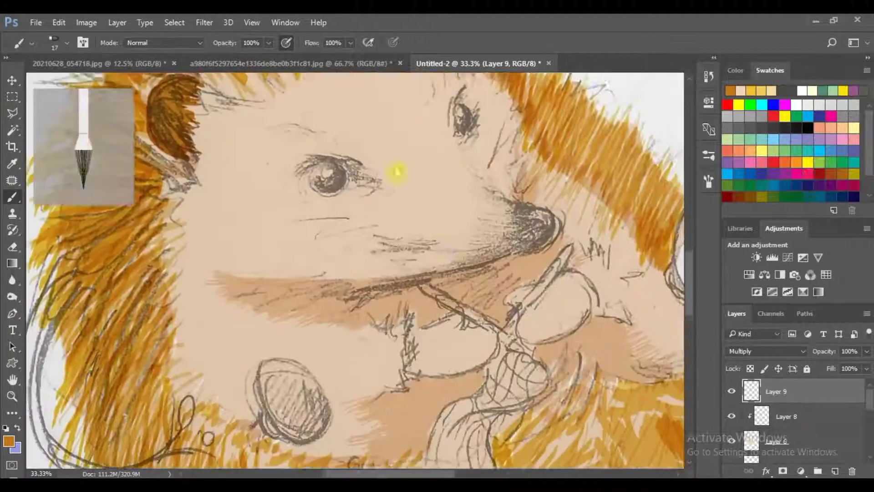
Step: Redraw the mouth line in sampled tan-brown, replacing a too-dark stroke
left_click_drag(508, 247, 339, 296)
key("ctrl+z")
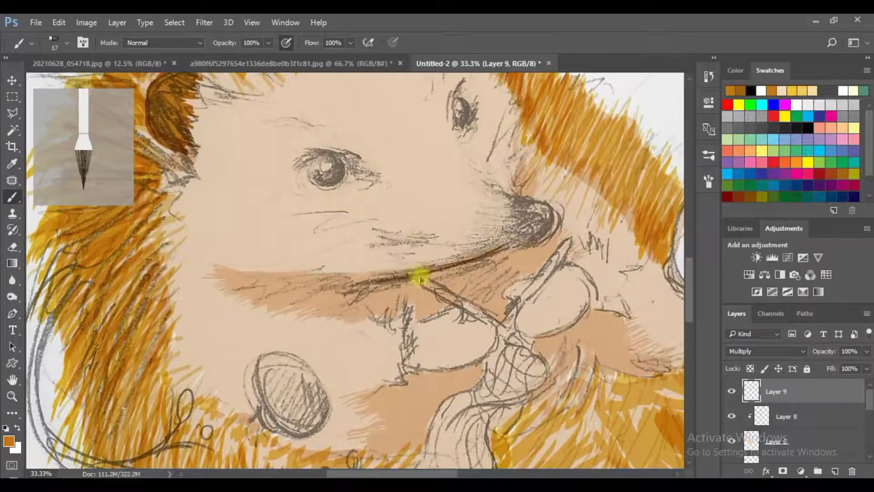
left_click(353, 299, "alt")
left_click_drag(501, 250, 442, 260)
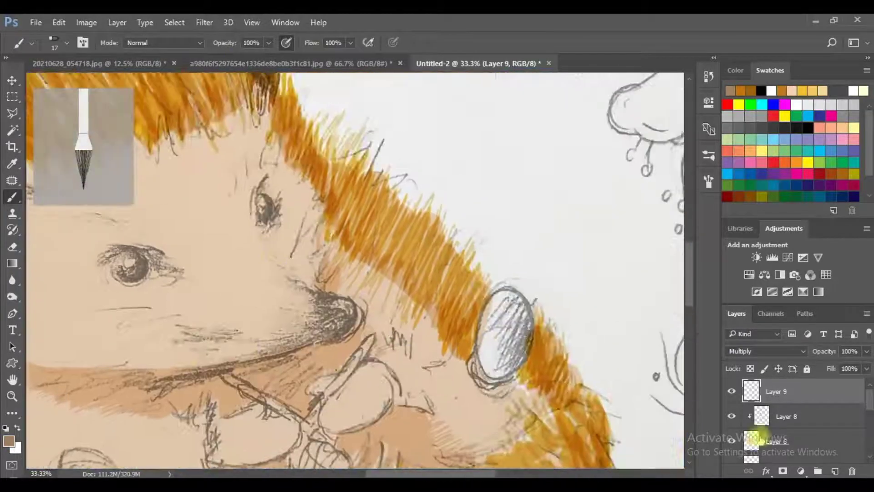
key("v")
left_click(460, 375)
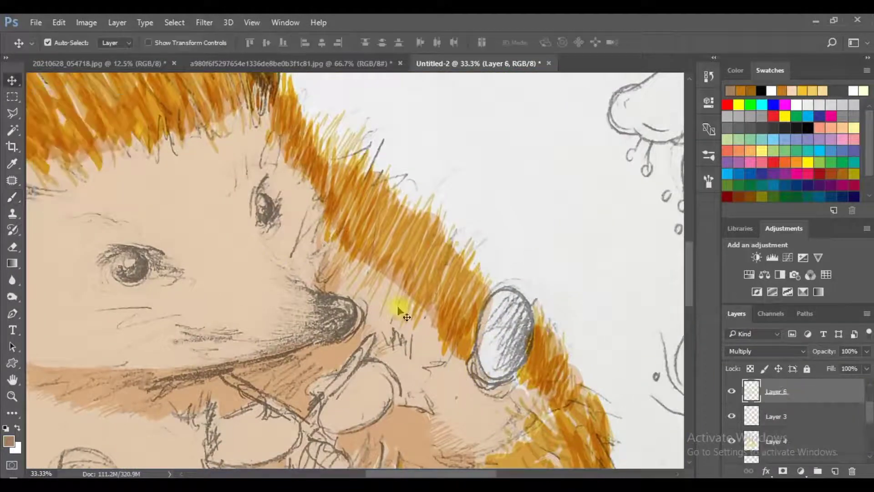
Step: Sample the light tan skin colour and paint it beside the nose under the spines
key("i")
left_click(416, 238)
key("b")
key("bracketright")
key("bracketright")
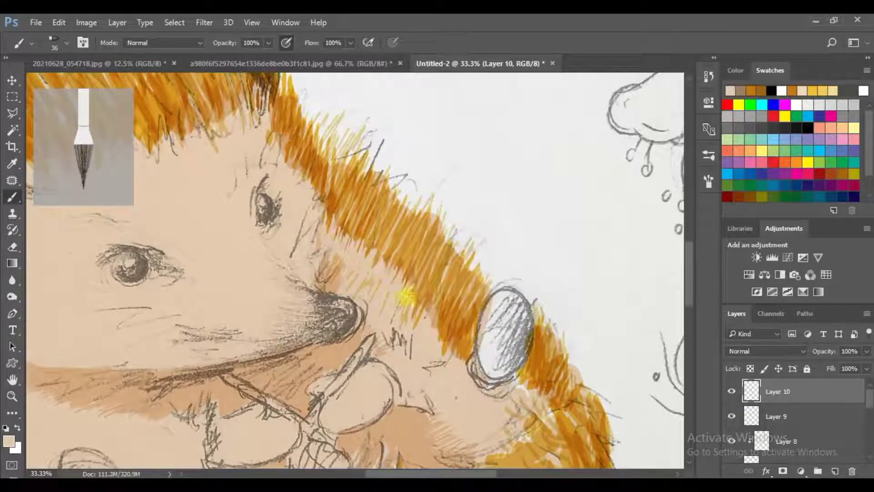
left_click_drag(406, 296, 464, 350)
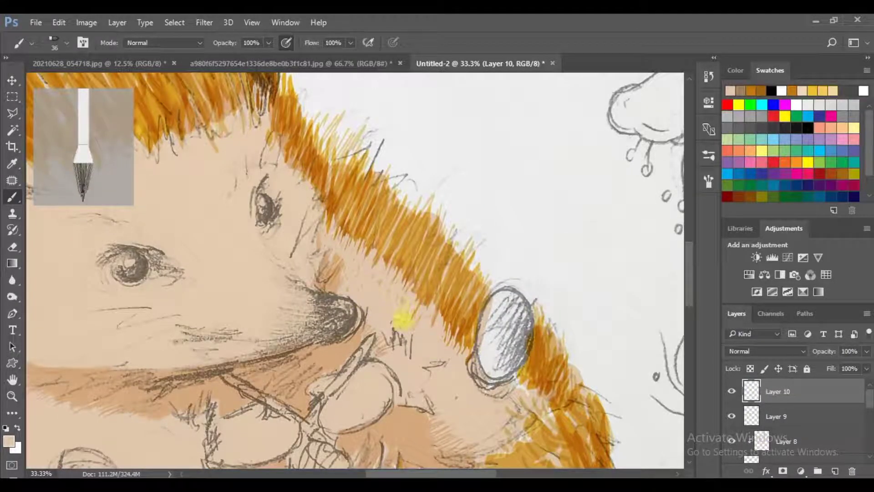
scroll(263, 162, "down", 3)
scroll(445, 279, "up", 4)
Step: Cover stray hair ends along the forehead, face edges and cheek with skin colour
mouse_move(474, 247)
left_mouse_down()
mouse_move(462, 253)
mouse_move(408, 226)
left_mouse_up()
left_click_drag(482, 188, 279, 276)
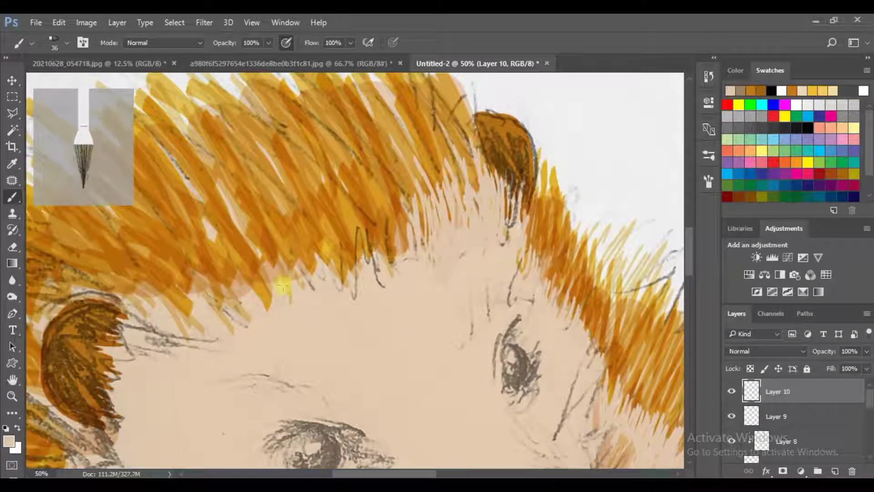
left_click_drag(217, 309, 164, 322)
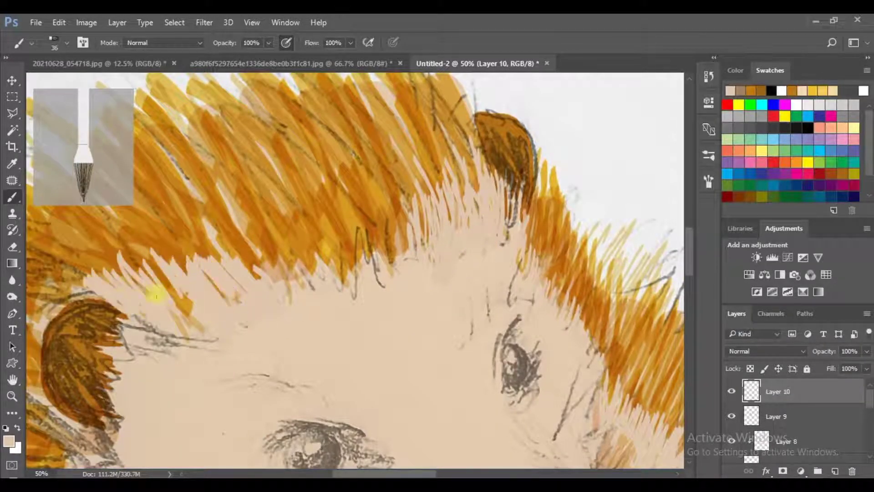
scroll(241, 325, "down", 3)
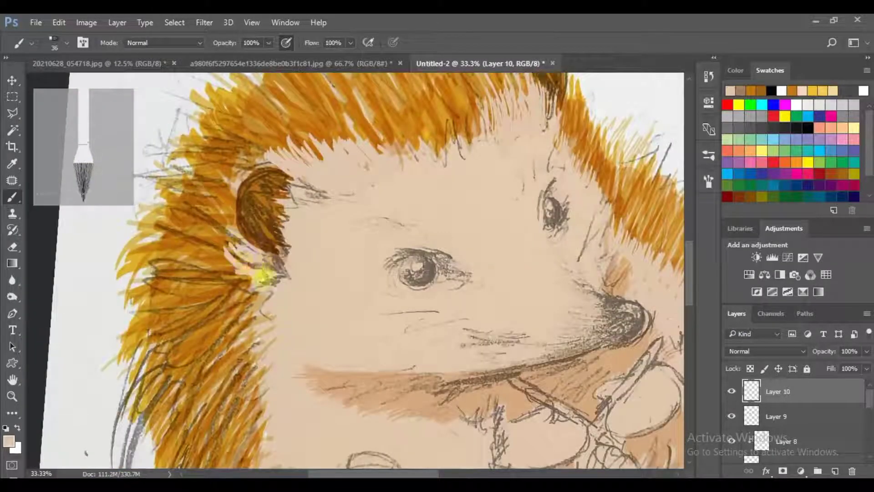
left_click_drag(249, 323, 264, 292)
Step: Rotate and reframe the view, make the brush smaller, and select Layer 8
scroll(230, 294, "down", 3)
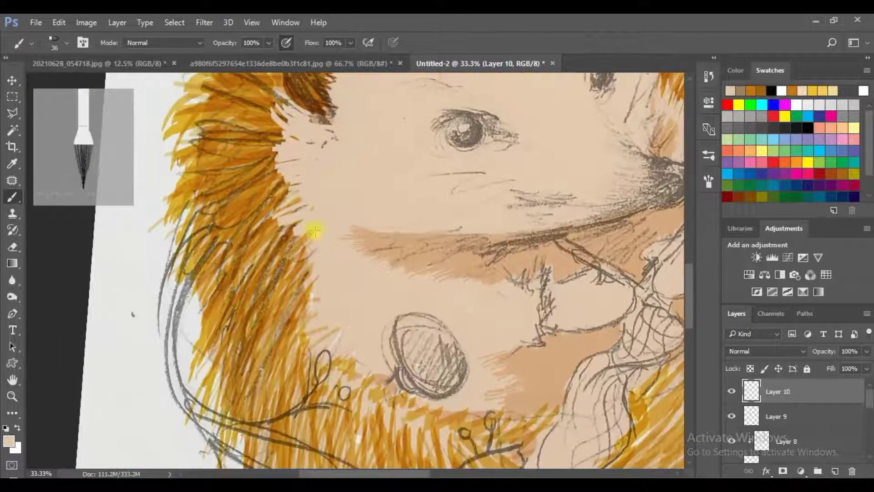
scroll(357, 365, "down", 3)
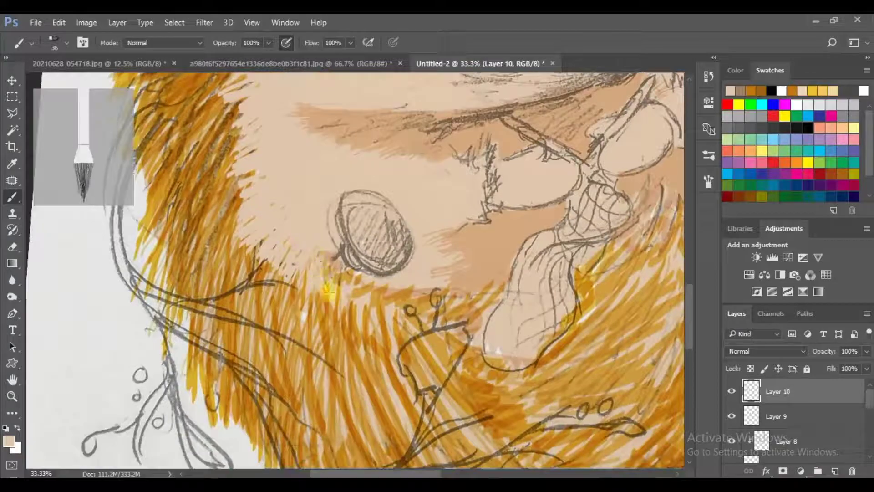
mouse_move(338, 277)
left_mouse_down()
mouse_move(311, 288)
mouse_move(400, 234)
mouse_move(370, 230)
mouse_move(437, 248)
mouse_move(335, 179)
left_mouse_up()
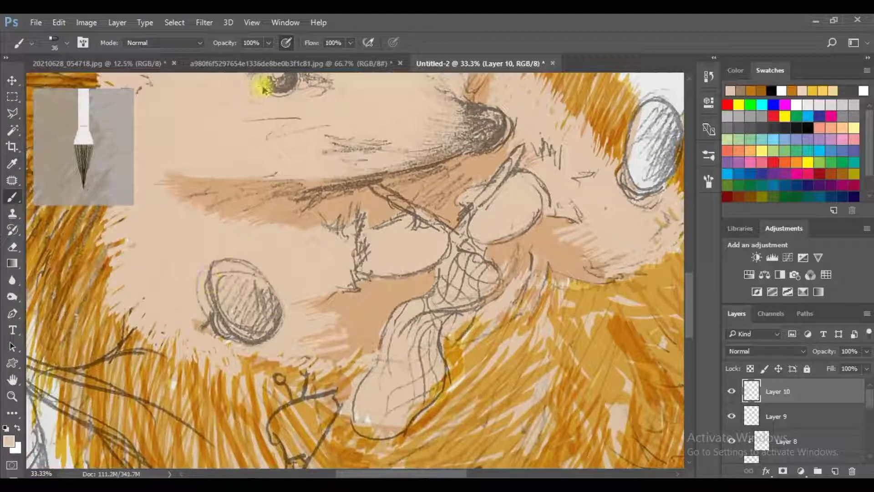
right_click(428, 280)
key("Return")
left_click_drag(321, 353, 313, 328)
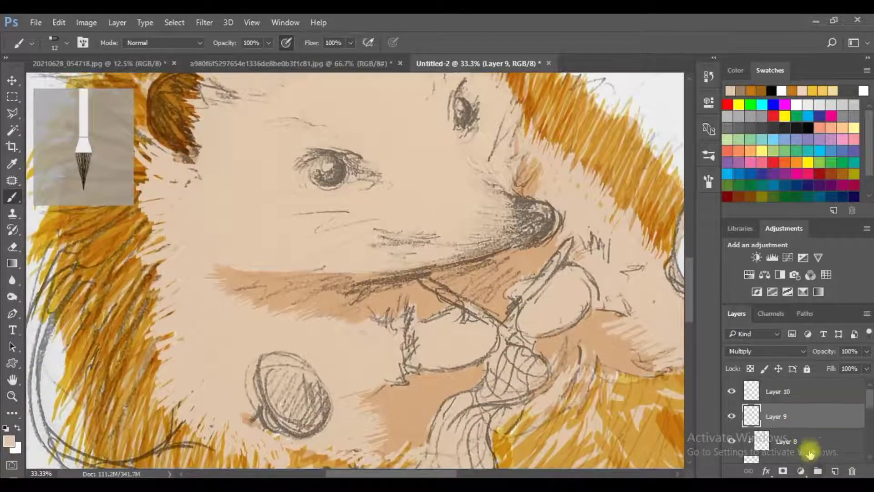
left_click(781, 441)
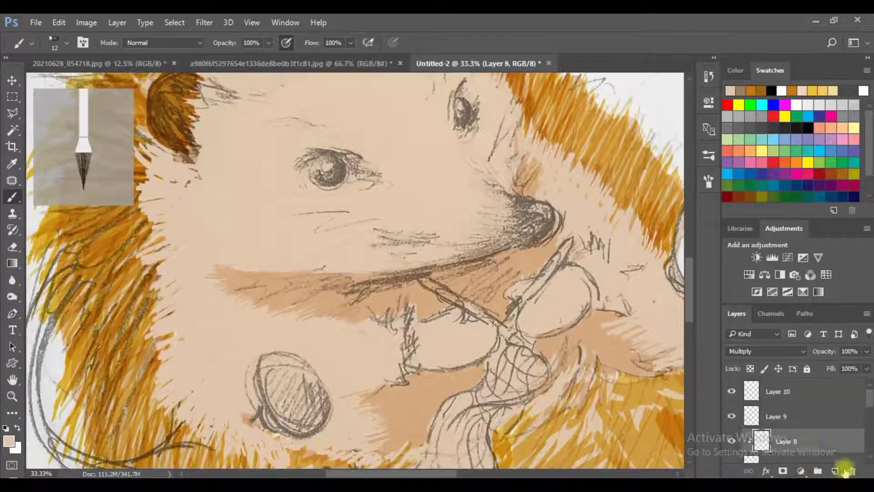
Step: On a new layer, sample the spine orange and hatch it across the lower belly fur
left_click(834, 471)
key("ctrl+minus")
left_click(440, 205)
key("b")
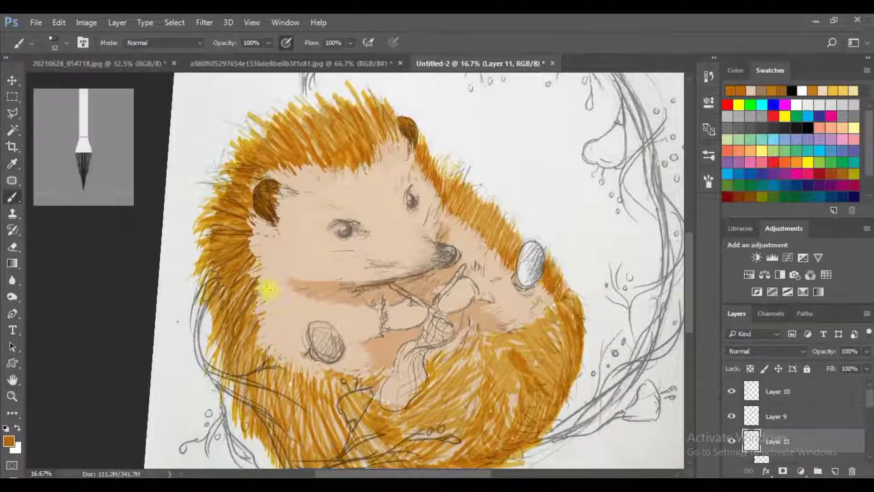
key("ctrl+plus")
key("ctrl+minus")
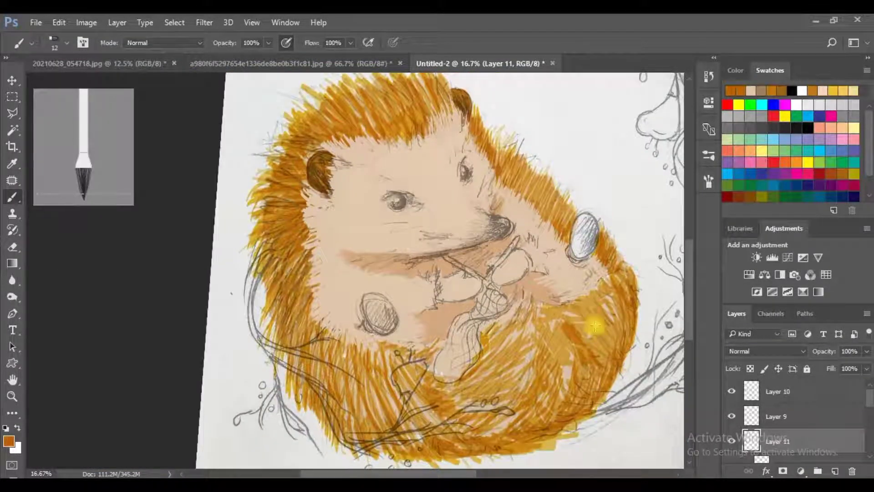
mouse_move(595, 325)
left_mouse_down()
mouse_move(511, 327)
mouse_move(446, 442)
left_mouse_up()
Step: On a new Multiply layer, hatch dark brown and yellow-orange strokes along the fur edges and ear
left_click(836, 469)
left_click(767, 351)
left_click(742, 133)
key("ctrl+plus")
key("ctrl+plus")
key("ctrl+plus")
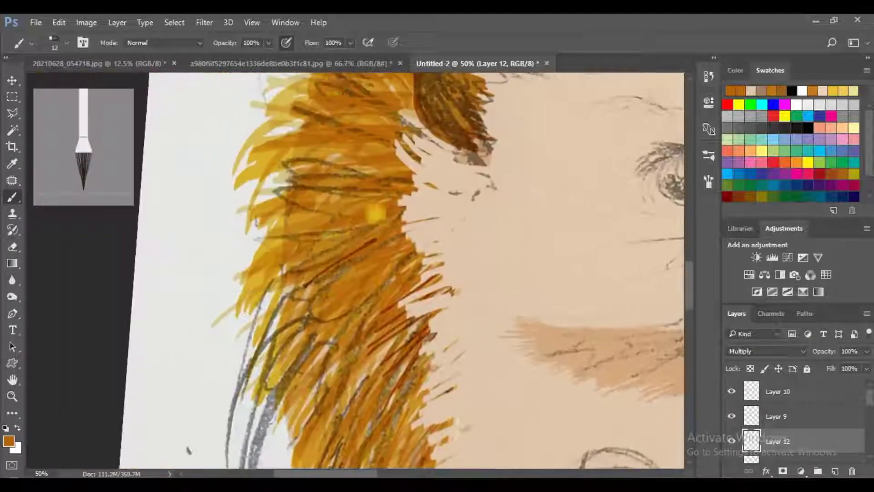
key("ctrl+minus")
key("ctrl+minus")
left_click_drag(359, 168, 357, 201)
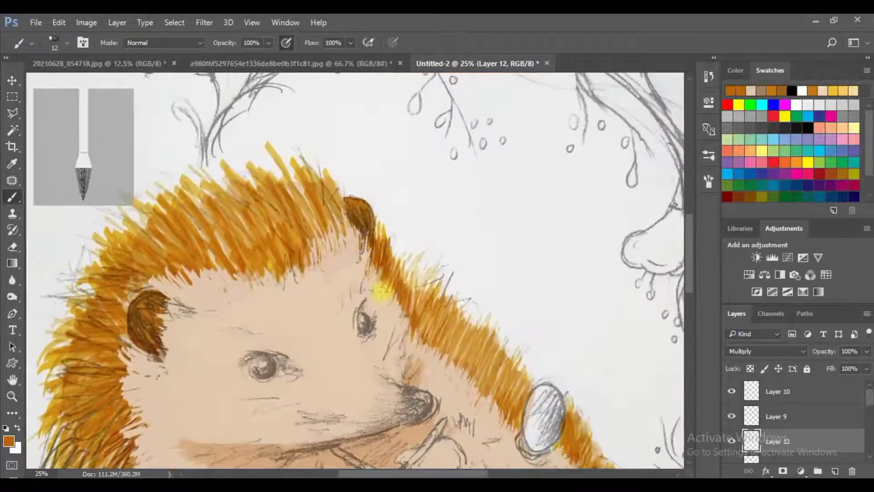
left_click_drag(382, 291, 415, 301)
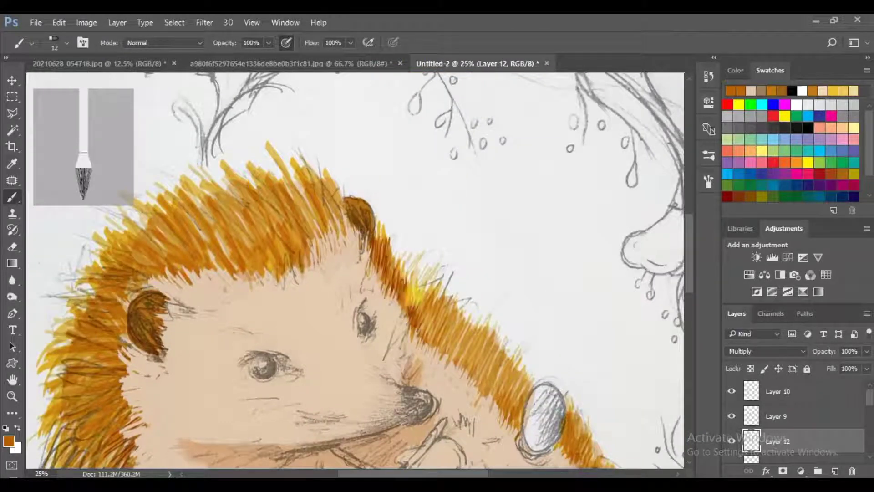
left_click_drag(319, 231, 191, 263)
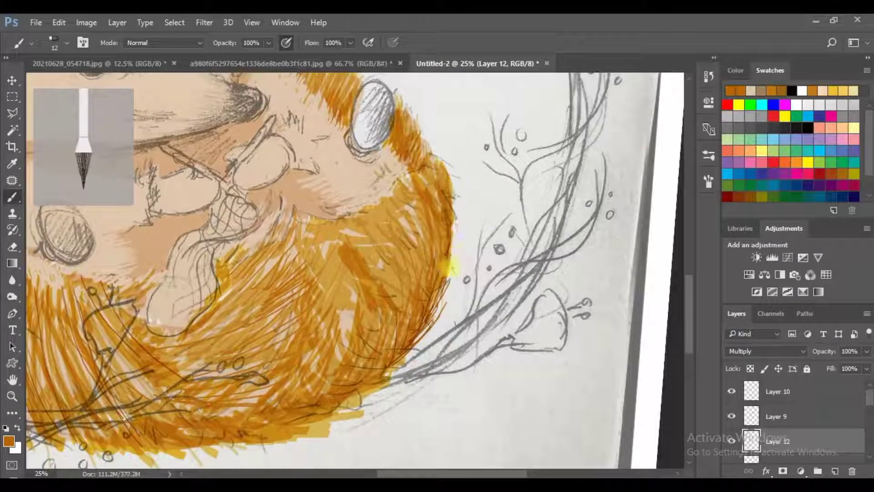
left_click_drag(450, 266, 423, 296)
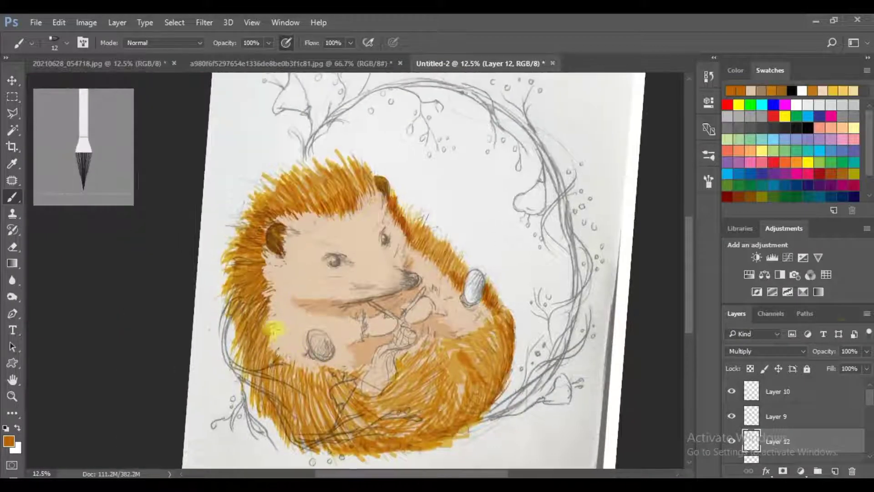
left_click(730, 388)
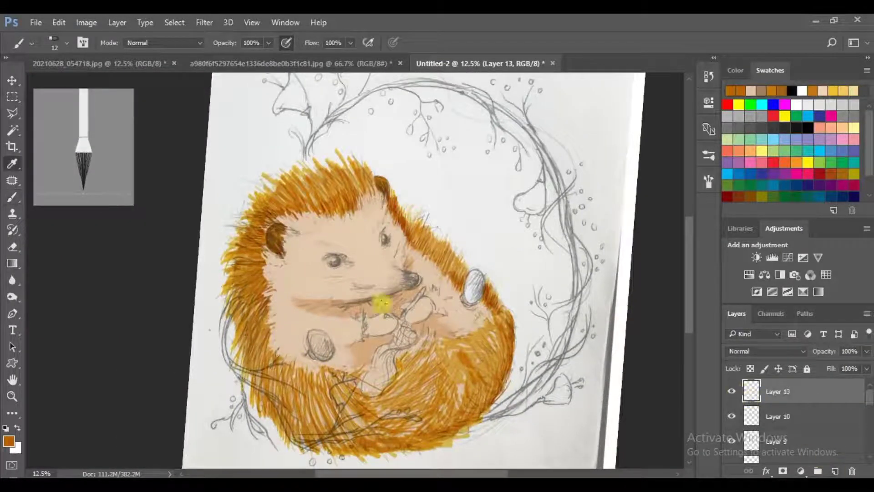
Step: Sample the beige face colour from the canvas
scroll(450, 325, "up", 1)
left_click(318, 312, "alt")
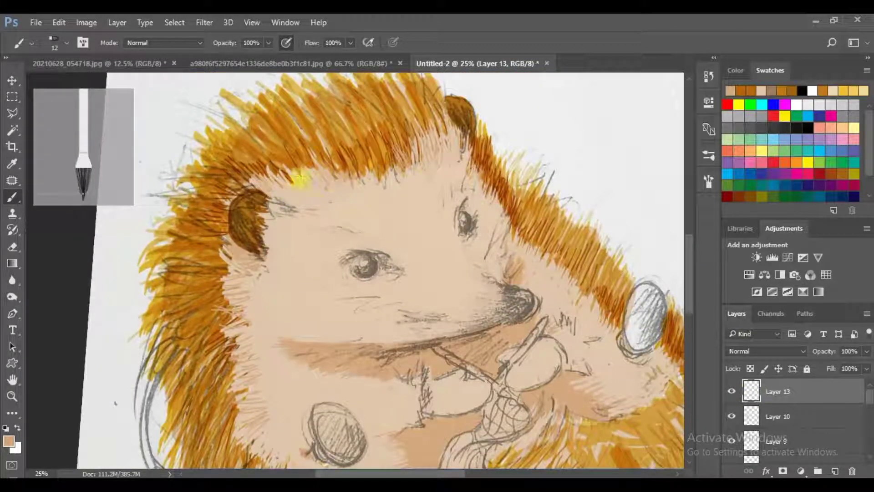
scroll(385, 228, "right", 3)
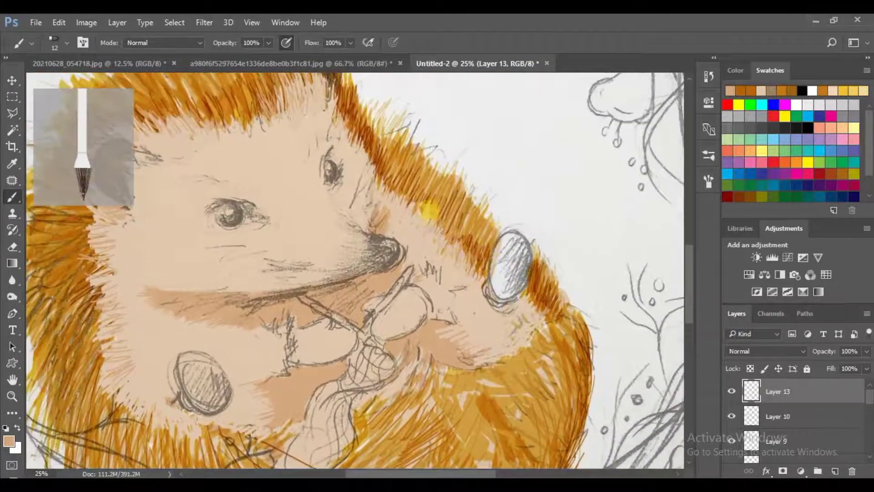
scroll(426, 211, "up", 1)
scroll(400, 152, "up", 1)
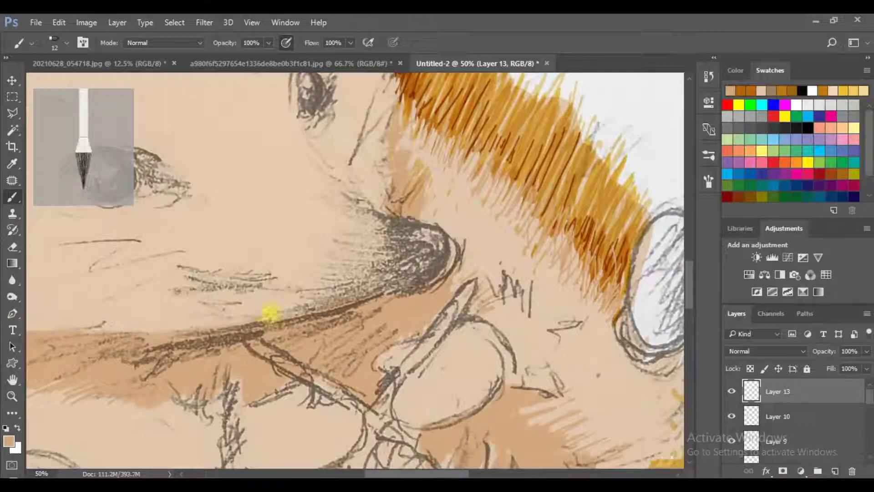
scroll(270, 314, "left", 3)
scroll(326, 328, "down", 3)
scroll(726, 419, "down", 3)
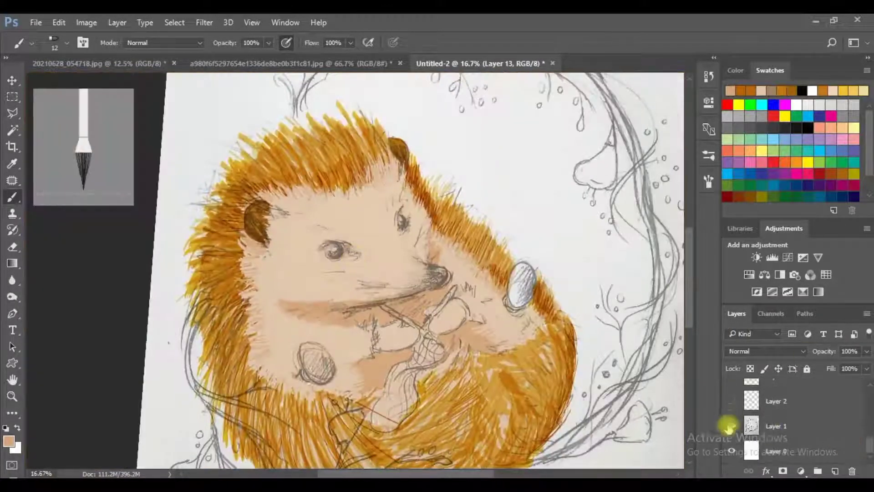
Step: Hide the pencil sketch layer to check the painted colours
left_click(731, 426)
scroll(489, 341, "up", 3)
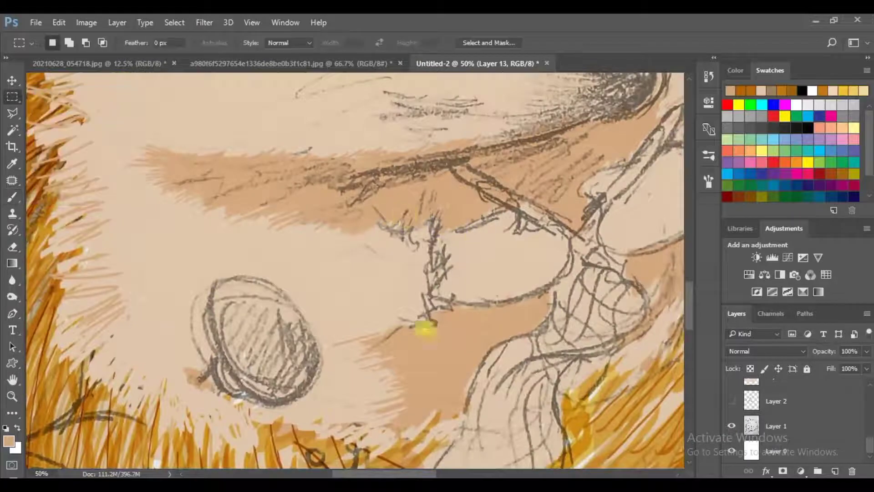
scroll(433, 322, "right", 3)
scroll(468, 329, "down", 3)
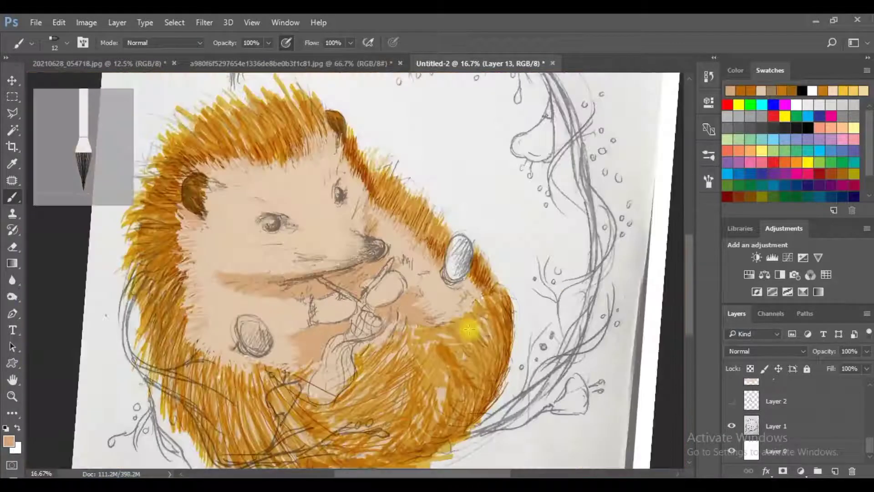
scroll(469, 329, "up", 2)
Step: Add a new Multiply layer for face work, then another empty layer above it
key("ctrl+shift+alt+n")
key("i")
left_click(764, 351)
left_click(752, 131)
left_click(20, 202)
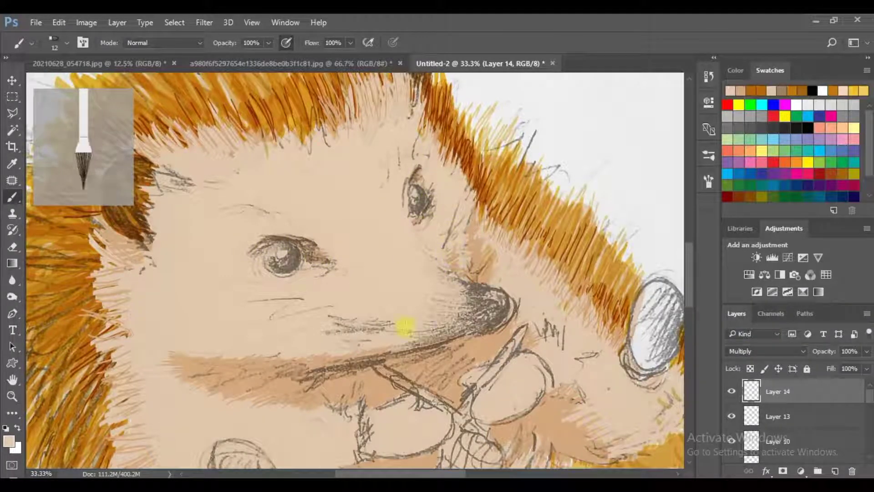
key("ctrl+shift+alt+n")
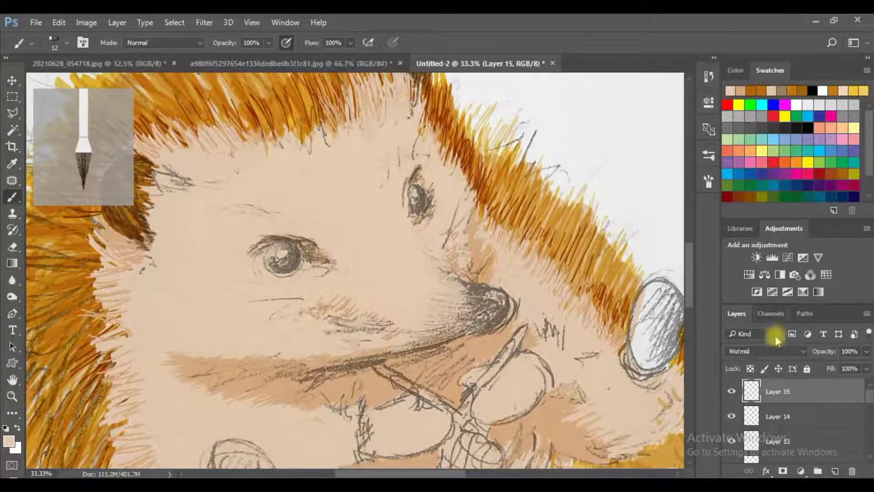
Step: Sample a darker peach, line beside the right eye, and hatch dark brown over the nose
left_click(380, 385, "alt")
key("ctrl+plus")
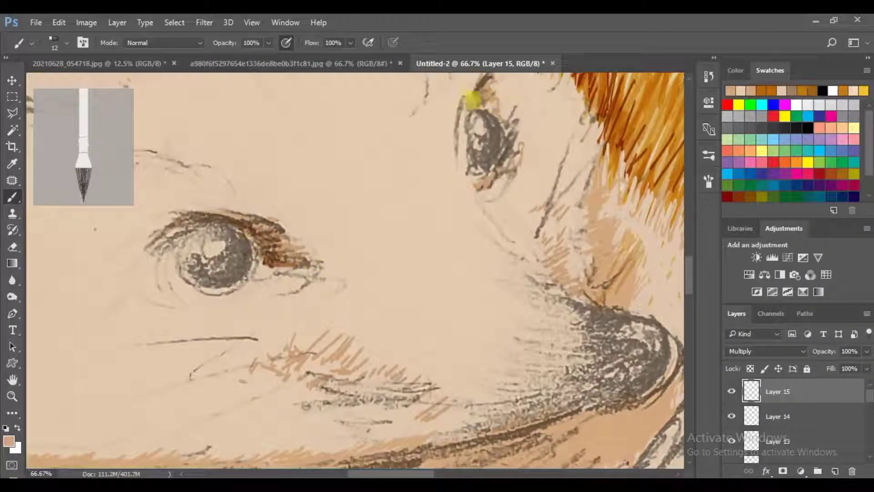
key("ctrl+minus")
left_click_drag(456, 234, 432, 280)
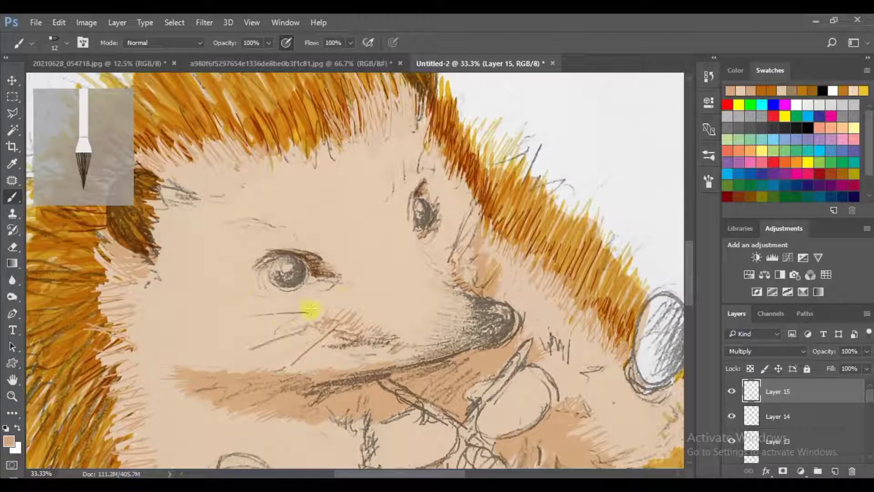
key("0")
mouse_move(490, 339)
left_mouse_down()
mouse_move(465, 326)
mouse_move(473, 306)
mouse_move(495, 329)
left_mouse_up()
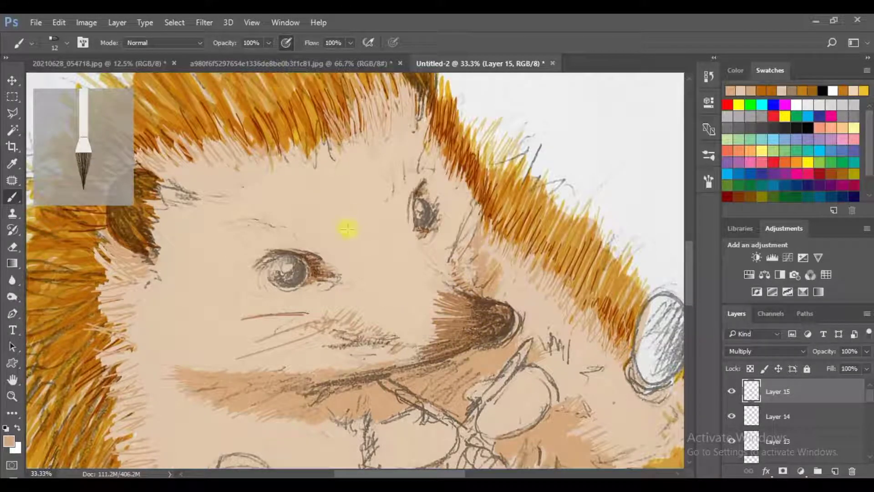
Step: Add a light beige stroke near the muzzle and resize the eraser
left_click(351, 228, "alt")
left_click_drag(423, 336, 444, 333)
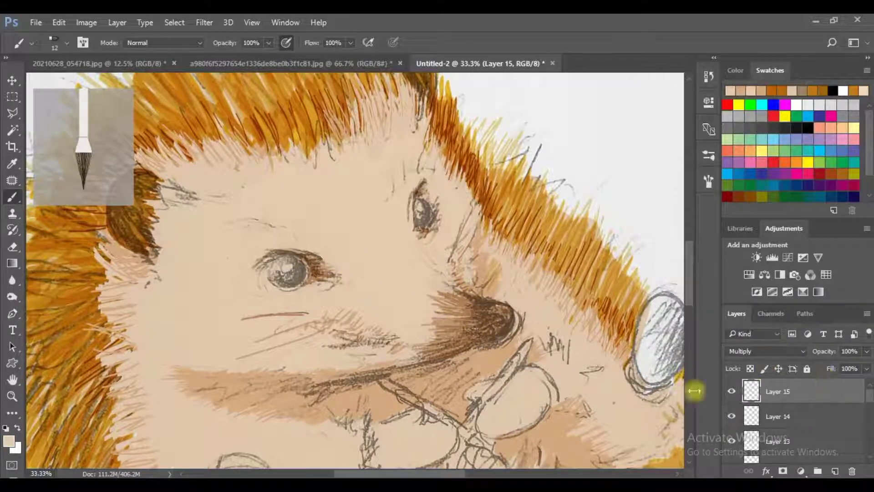
key("e")
right_click(524, 365)
left_click(624, 400)
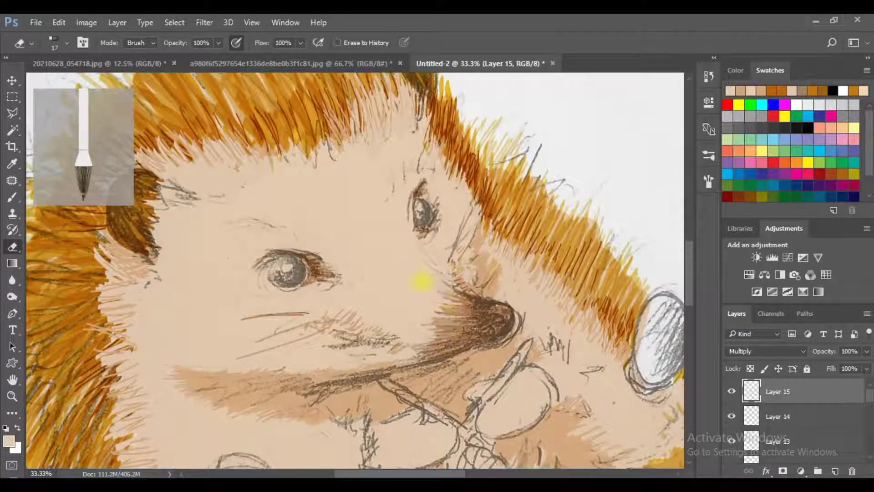
key("b")
Step: Darken the nose with sampled brown at about 53% opacity, then pick a finer brush
left_click(504, 338, "alt")
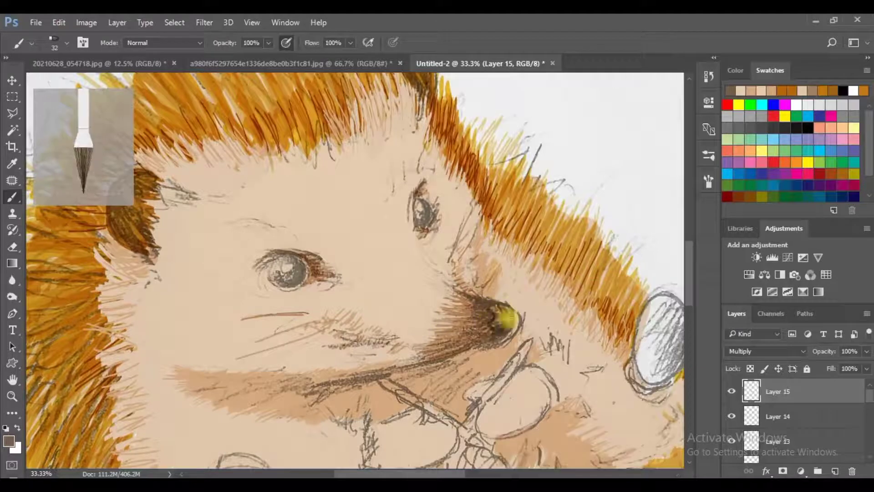
key("5")
key("3")
mouse_move(481, 318)
left_mouse_down()
mouse_move(469, 347)
mouse_move(501, 304)
left_mouse_up()
right_click(394, 316)
left_click(412, 323)
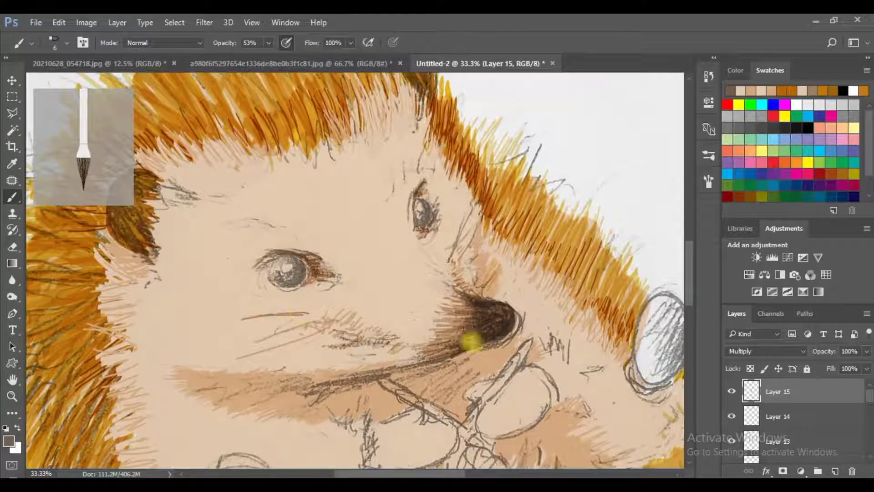
Step: Enlarge the brush and repaint both eyes' irises darker
key("ctrl+equal")
right_click(353, 185)
left_click_drag(373, 200, 396, 200)
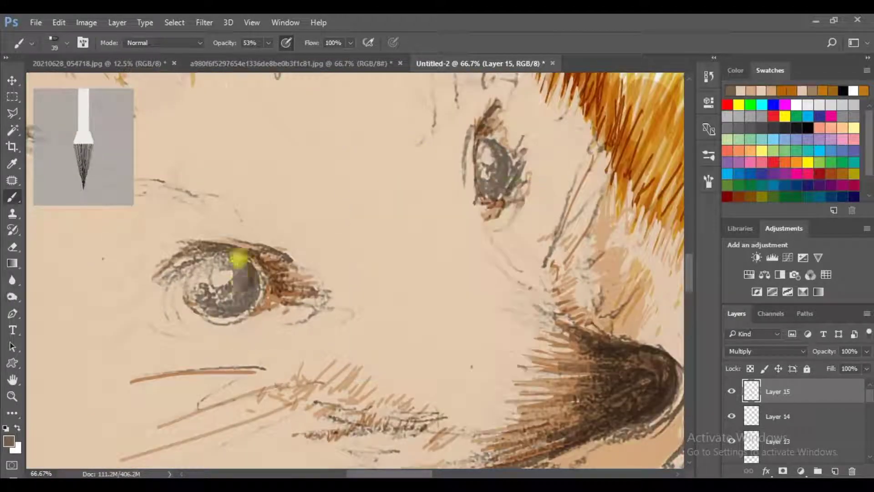
mouse_move(198, 297)
left_mouse_down()
mouse_move(249, 288)
mouse_move(230, 255)
mouse_move(237, 279)
mouse_move(246, 263)
mouse_move(205, 259)
mouse_move(195, 288)
mouse_move(246, 282)
mouse_move(231, 302)
mouse_move(218, 295)
left_mouse_up()
mouse_move(465, 173)
left_mouse_down()
mouse_move(492, 156)
mouse_move(503, 175)
mouse_move(493, 138)
left_mouse_up()
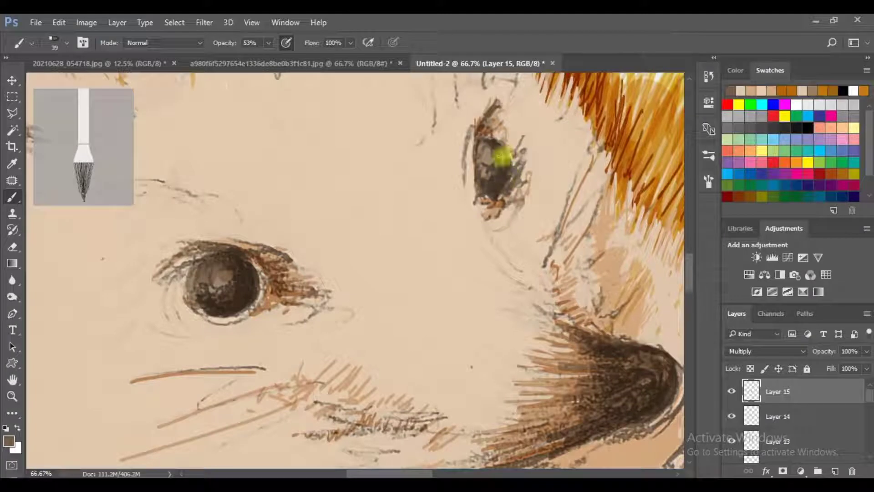
Step: Set the new layer's blend mode to Multiply and return to the brush
key("i")
left_click(735, 351)
left_click(751, 131)
key("b")
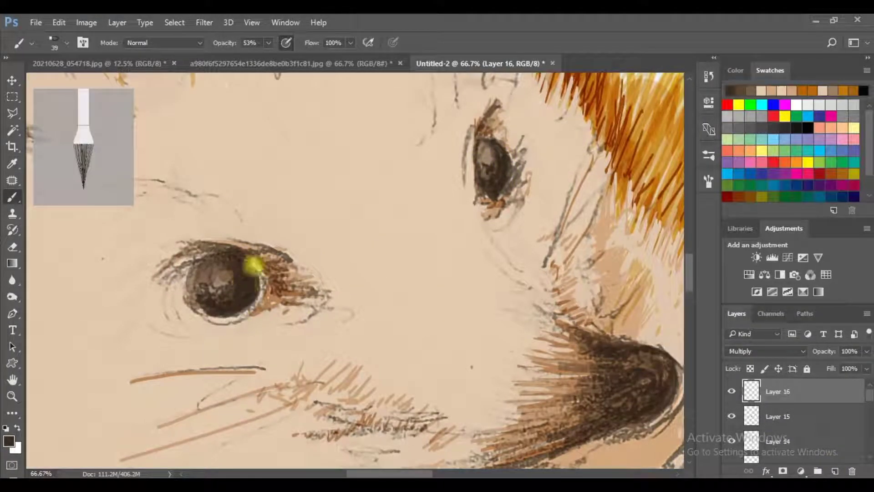
Step: Try Darken blending, revert to Multiply, and darken the nose with brush strokes
key("Up")
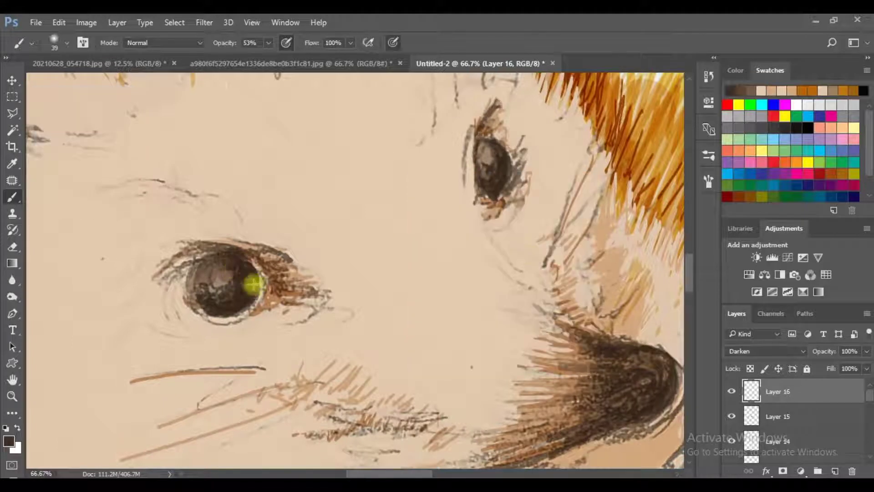
key("Down")
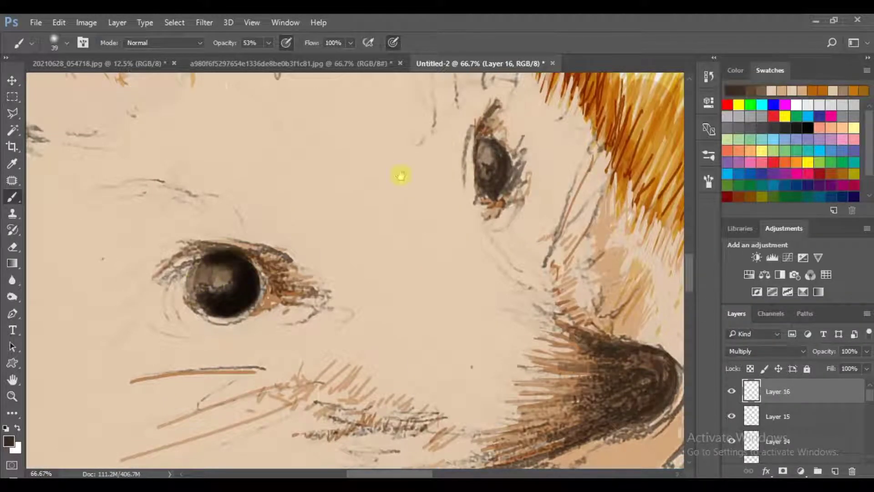
scroll(469, 205, "up", 1)
scroll(352, 283, "down", 3)
mouse_move(593, 354)
left_mouse_down()
mouse_move(581, 318)
mouse_move(556, 347)
mouse_move(560, 359)
left_mouse_up()
Step: Choose a different brush preset and draw a full-opacity dark line on the left upper eyelid
key("ctrl+minus")
key("ctrl+minus")
right_click(498, 296)
double_click(498, 300)
key("ctrl+plus")
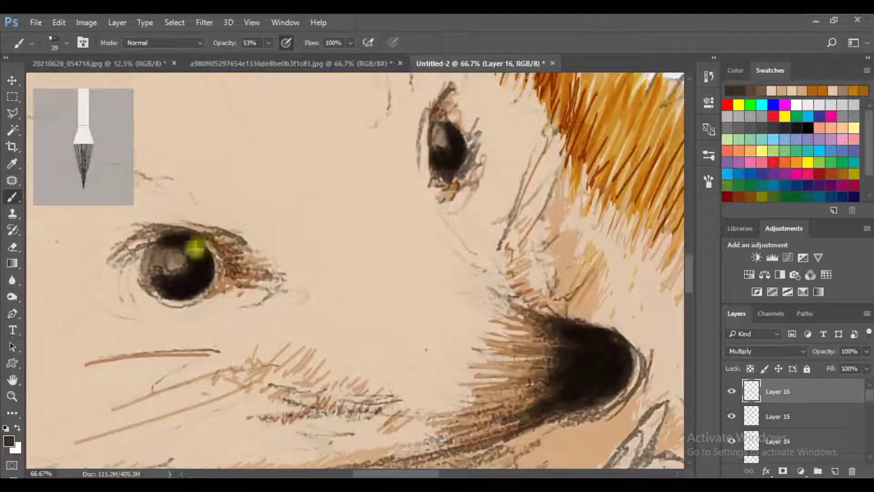
right_click(225, 236)
key("Escape")
key("0")
mouse_move(146, 251)
left_mouse_down()
mouse_move(230, 238)
mouse_move(205, 200)
left_mouse_up()
Step: Rotate the view about ten degrees and ink dark lid curves over both eyes at 71% opacity
key("r")
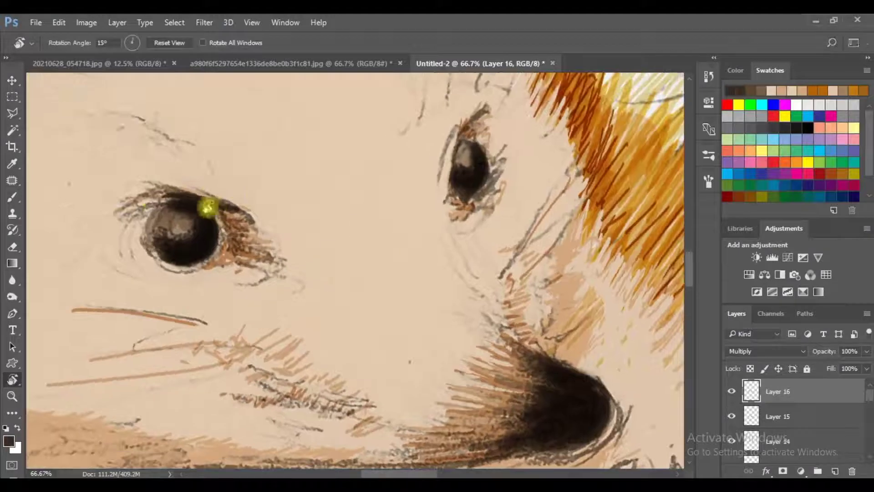
key("7")
key("1")
left_click_drag(523, 130, 488, 164)
left_click_drag(524, 129, 483, 227)
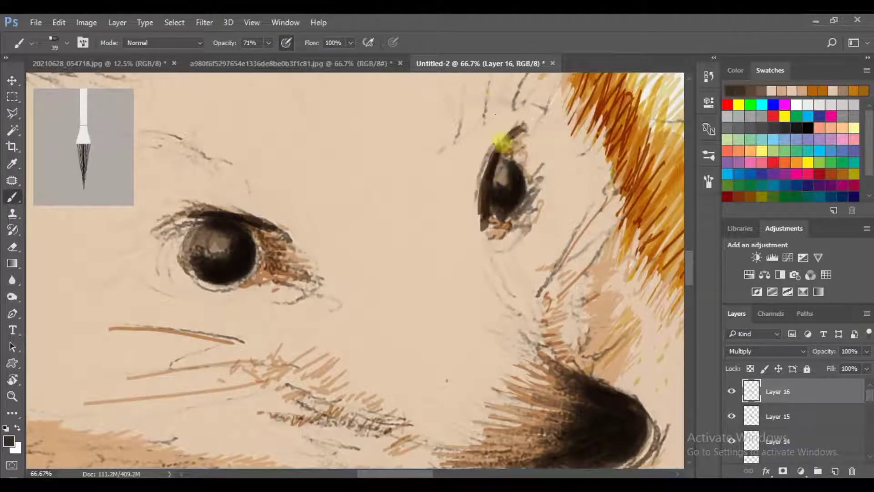
left_click_drag(275, 229, 172, 218)
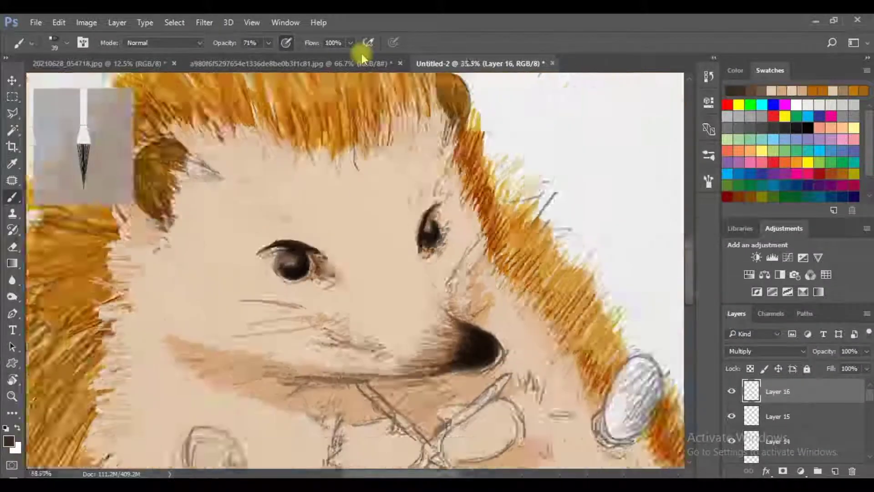
key("e")
key("ctrl+minus")
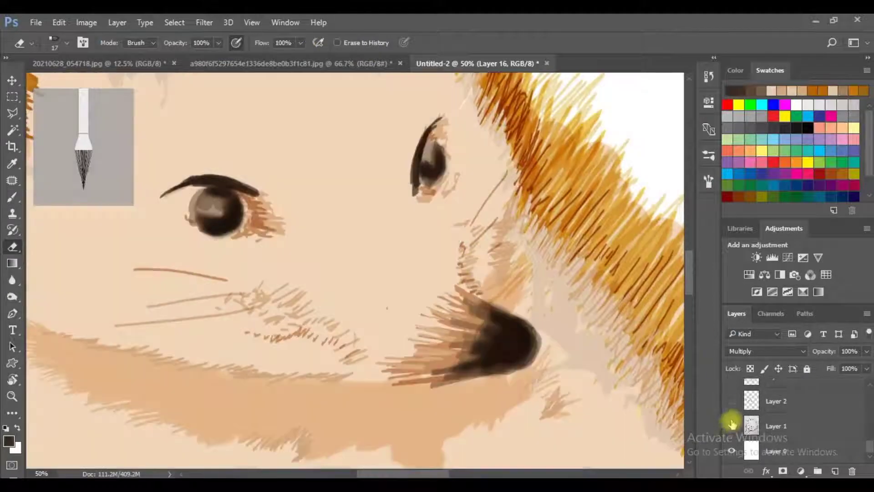
Step: Show the pencil sketch layer again and pick up the light beige face colour
key("ctrl+minus")
key("ctrl+minus")
left_click(732, 426)
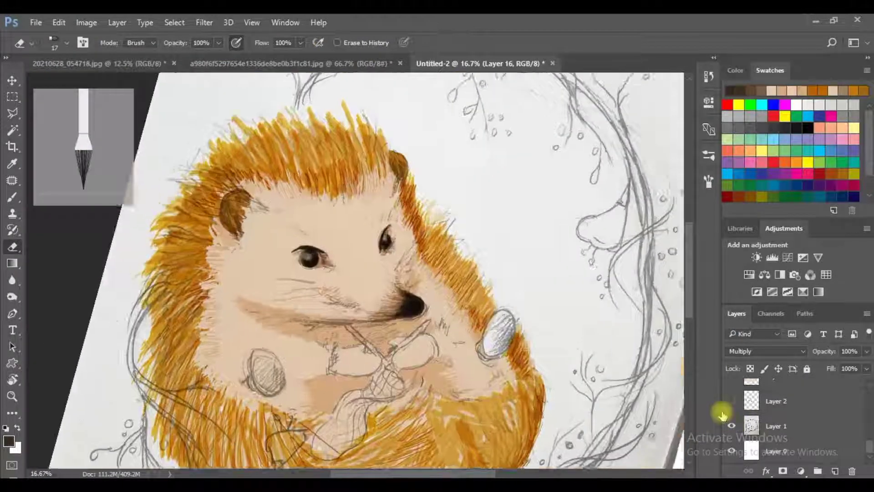
key("ctrl+plus")
key("ctrl+plus")
key("ctrl+plus")
key("b")
left_click(338, 285, "alt")
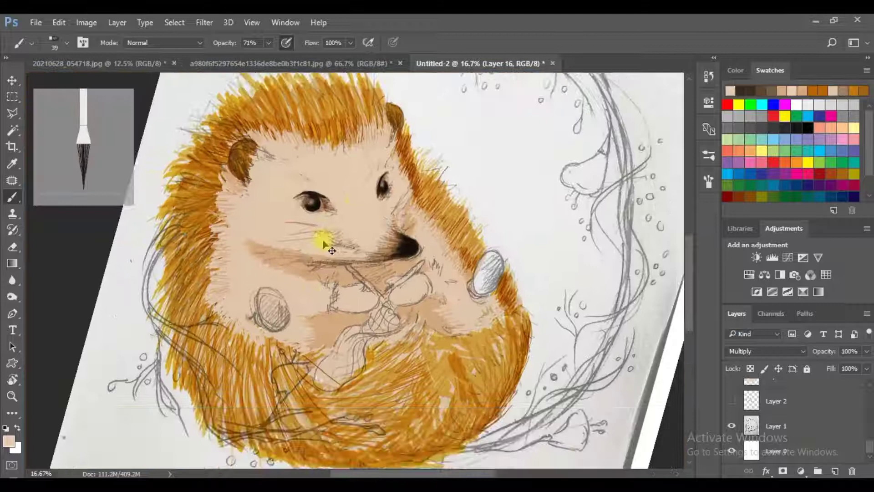
Step: Paint a darker tan brown line along the mouth beneath the nose
left_click_drag(222, 226, 371, 240)
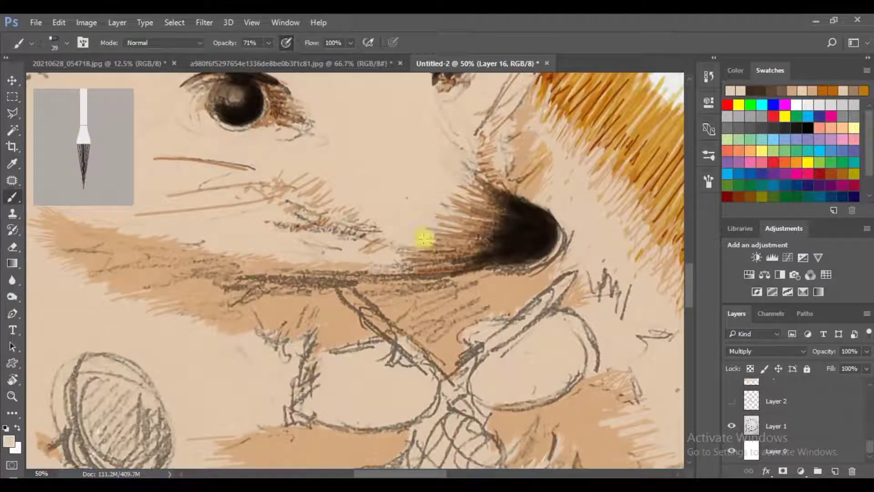
left_click(604, 380, "alt")
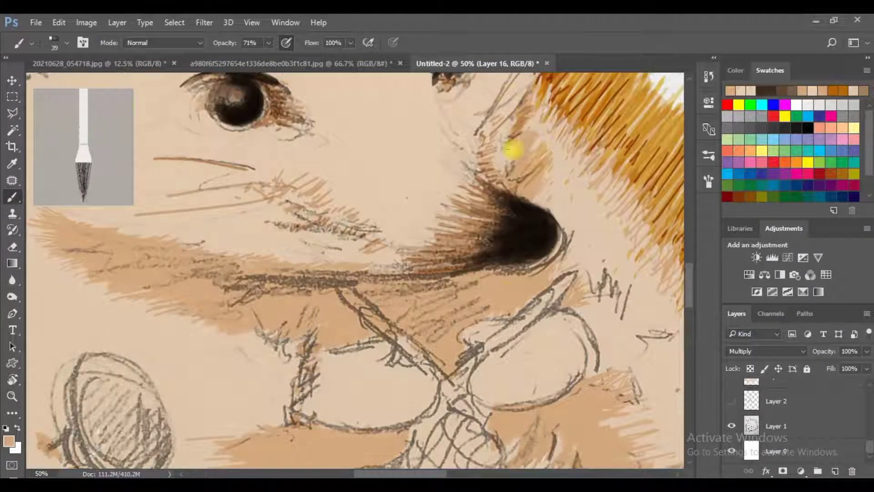
mouse_move(446, 275)
left_mouse_down()
mouse_move(232, 264)
mouse_move(333, 259)
left_mouse_up()
left_click_drag(238, 244, 301, 264)
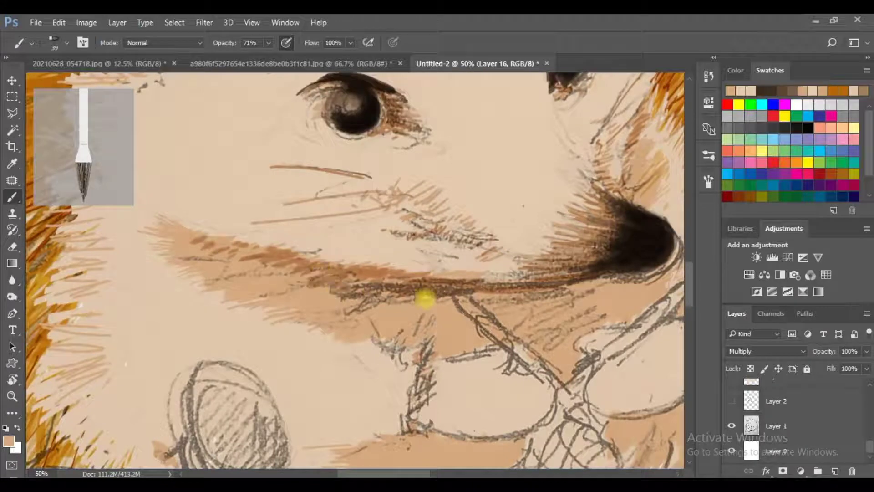
key("ctrl+minus")
key("ctrl+minus")
key("ctrl+minus")
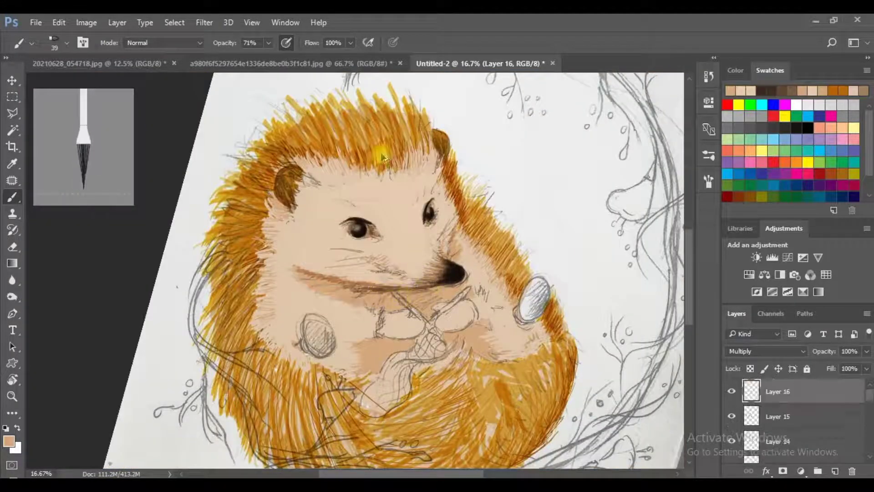
Step: Extend the brown along the lower mouth line
key("ctrl+plus")
key("ctrl+plus")
key("ctrl+plus")
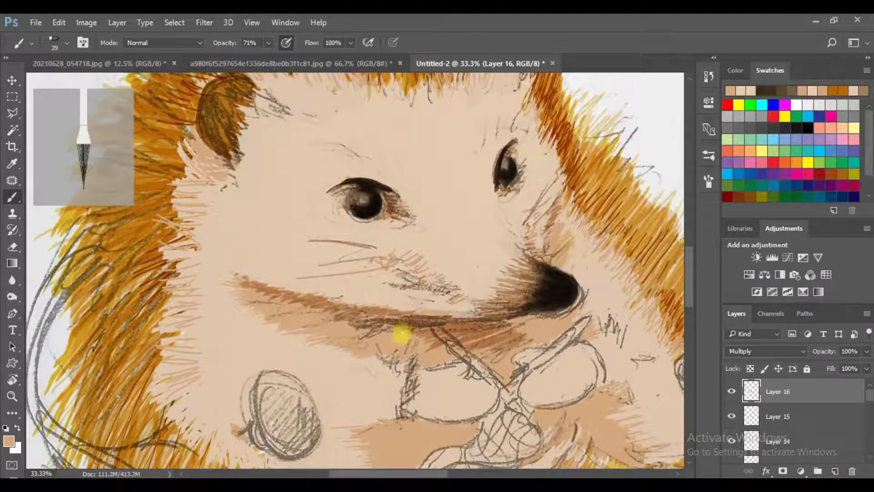
left_click_drag(420, 421, 436, 318)
left_click_drag(616, 296, 426, 317)
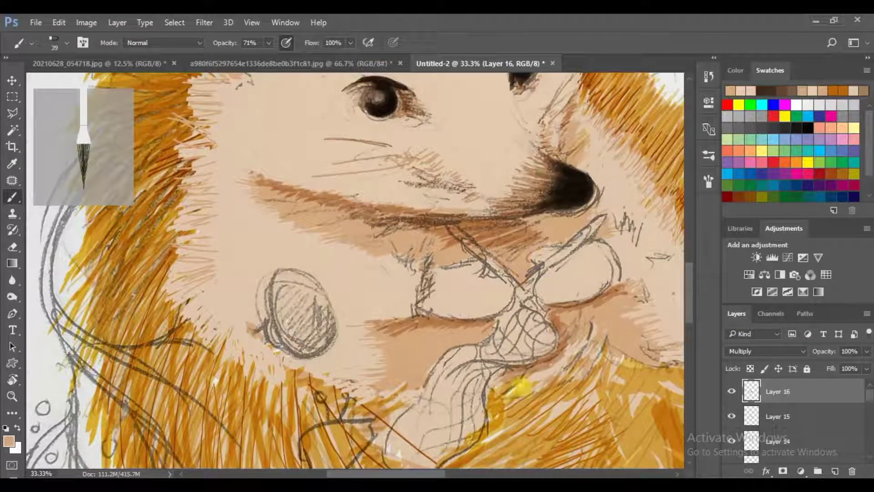
left_click_drag(517, 371, 523, 294)
left_click_drag(436, 397, 331, 309)
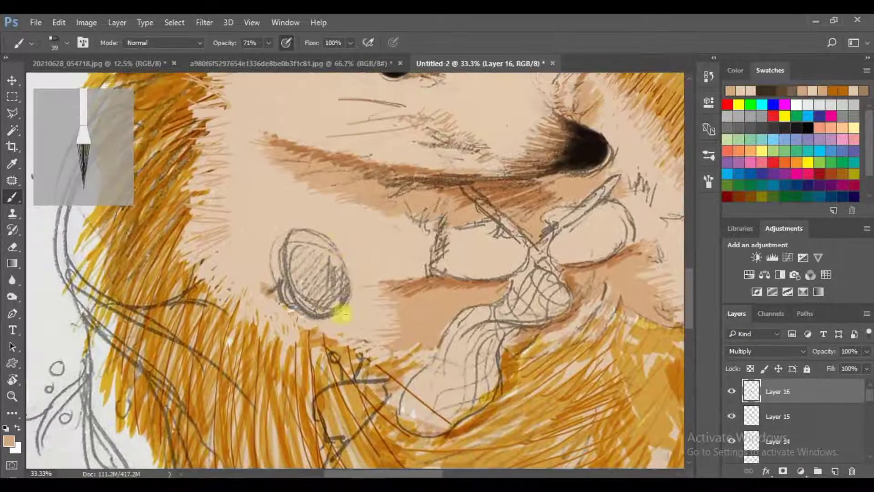
Step: Add a new layer for yellow paint and pick a yellow-orange shade
scroll(324, 328, "down", 1)
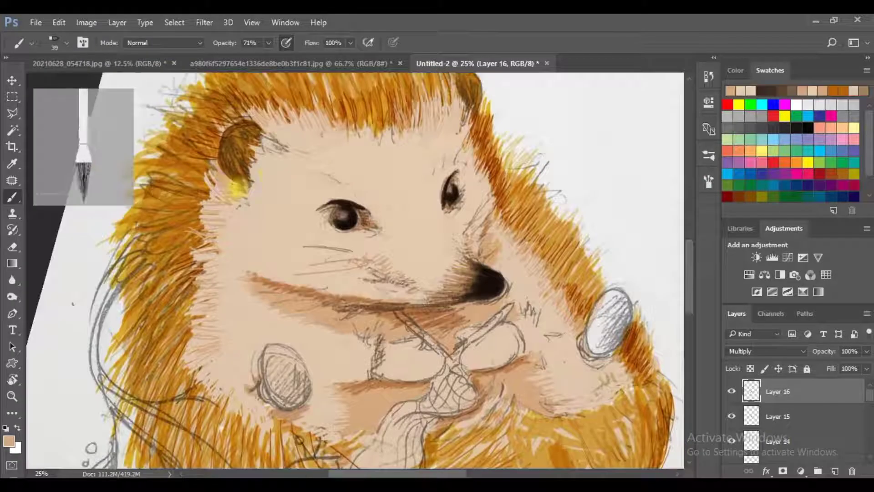
scroll(210, 255, "up", 1)
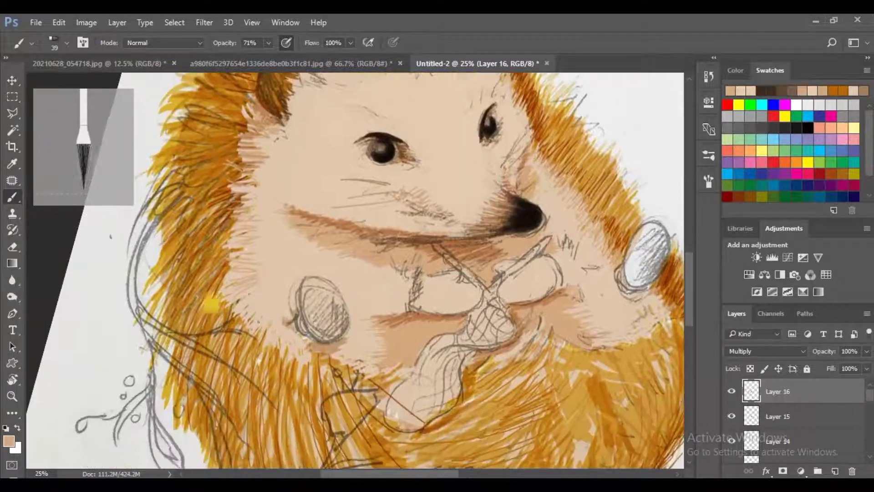
scroll(282, 278, "down", 1)
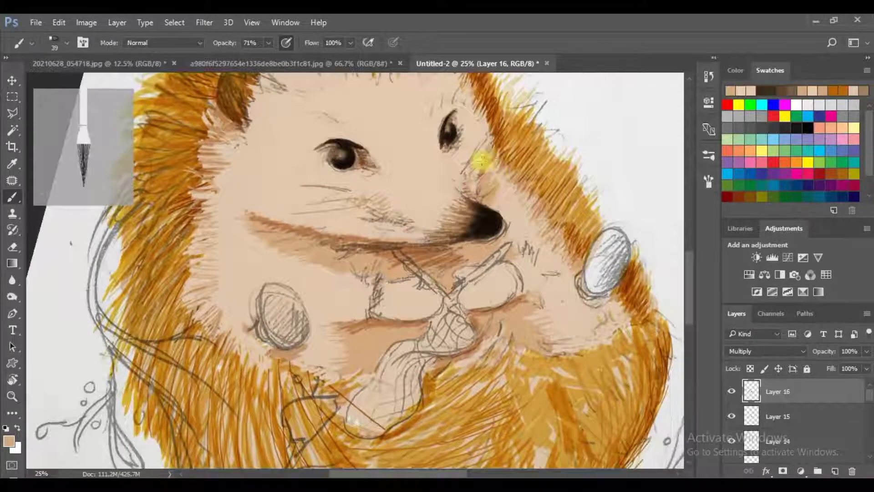
scroll(474, 156, "down", 1)
scroll(482, 166, "down", 1)
scroll(478, 162, "up", 1)
scroll(478, 161, "up", 1)
key("ctrl+shift+alt+n")
right_click(464, 223)
left_click(8, 440)
left_click_drag(446, 219, 446, 191)
Step: Confirm the yellow-orange colour and select a hard round brush tip, undoing a test dab
left_click(433, 121)
left_click(563, 117)
right_click(553, 301)
left_click(419, 239)
left_click(507, 263)
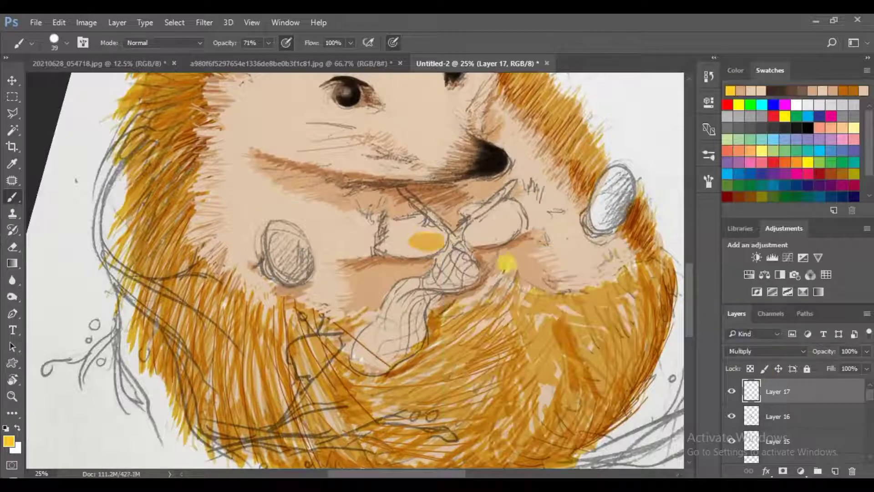
scroll(411, 231, "up", 2)
key("ctrl+z")
Step: Fill the left held piece with solid yellow down to its lower edge
left_click_drag(503, 204, 424, 214)
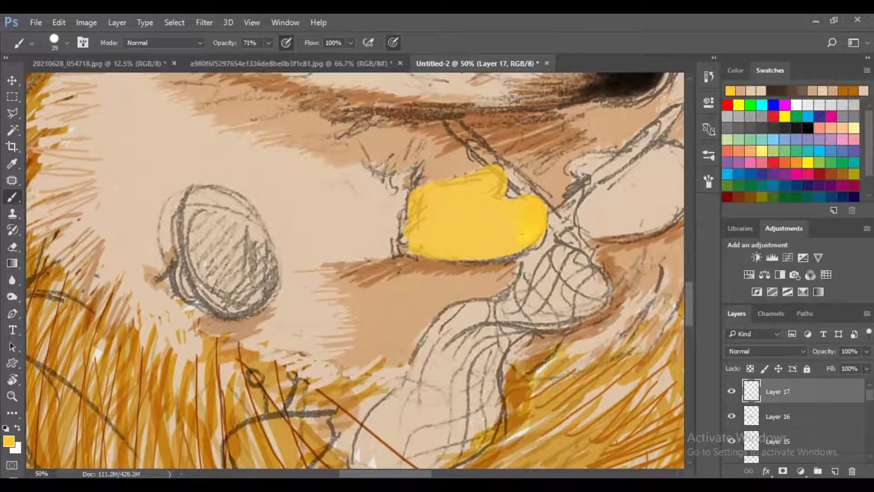
left_click_drag(495, 250, 490, 266)
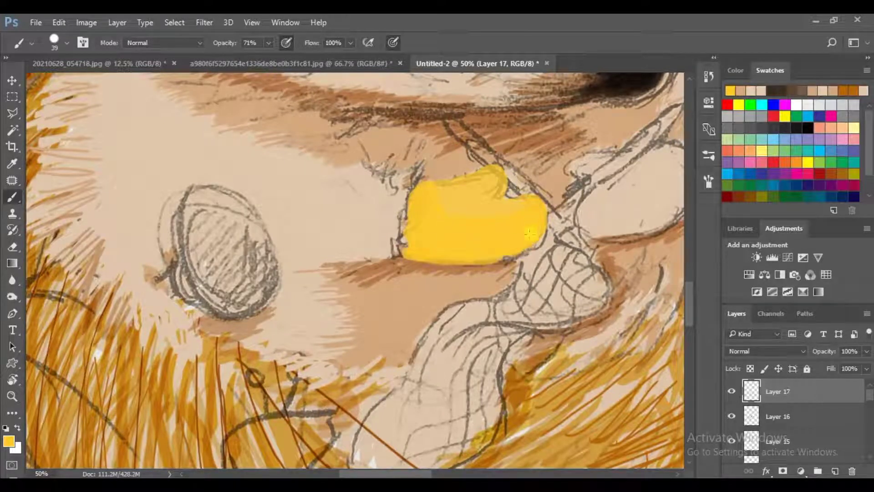
left_click_drag(529, 233, 361, 270)
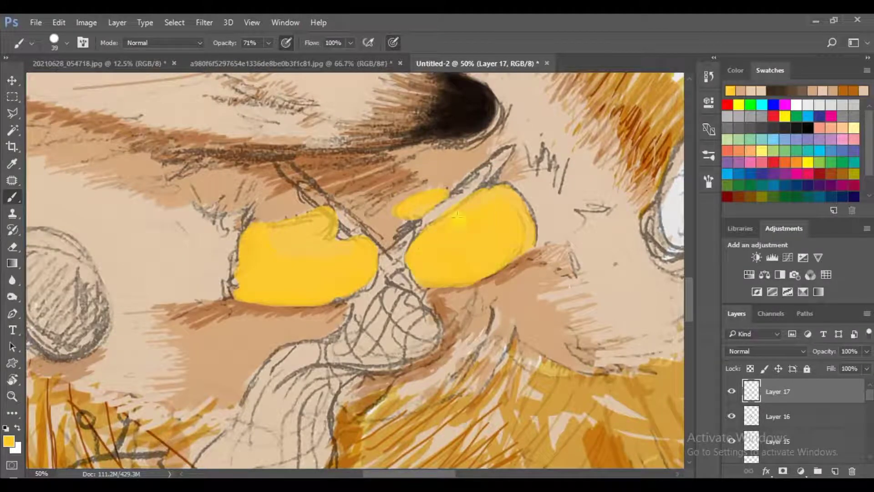
key("ctrl+minus")
key("ctrl+minus")
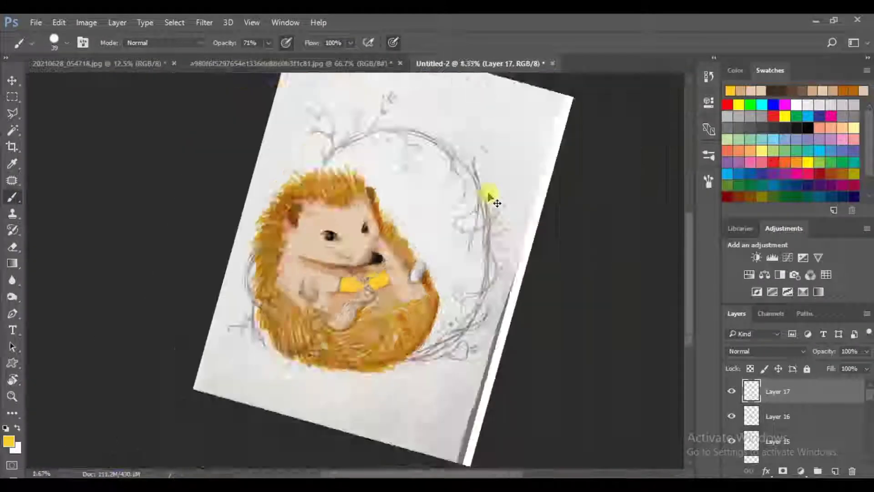
key("ctrl+minus")
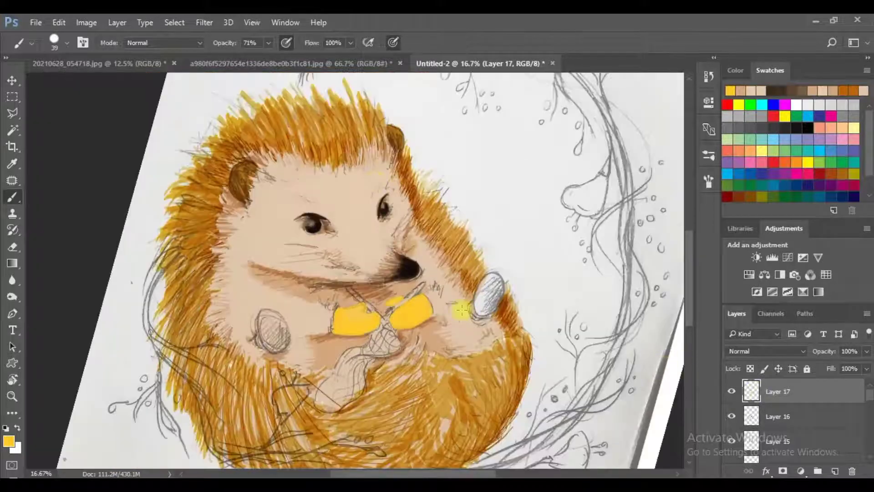
Step: Add a new layer and switch the paint colour to black
key("ctrl+plus")
key("ctrl+plus")
key("ctrl+shift+alt+n")
left_click(475, 180, "alt")
Step: Fill both side ovals on the belly solid black, using a smaller brush tip
mouse_move(630, 207)
left_mouse_down()
mouse_move(583, 266)
mouse_move(614, 218)
left_mouse_up()
mouse_move(587, 273)
left_mouse_down()
mouse_move(633, 214)
mouse_move(617, 267)
mouse_move(624, 207)
mouse_move(607, 249)
left_mouse_up()
left_click_drag(248, 268, 224, 240)
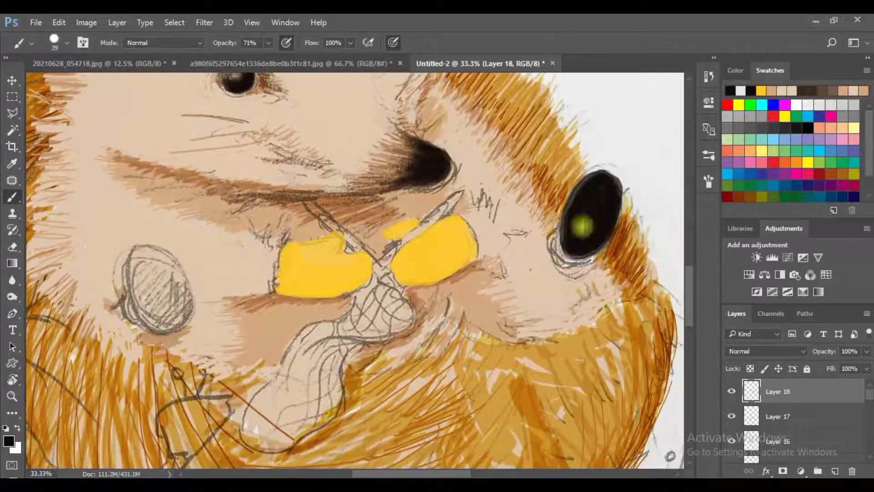
right_click(542, 280)
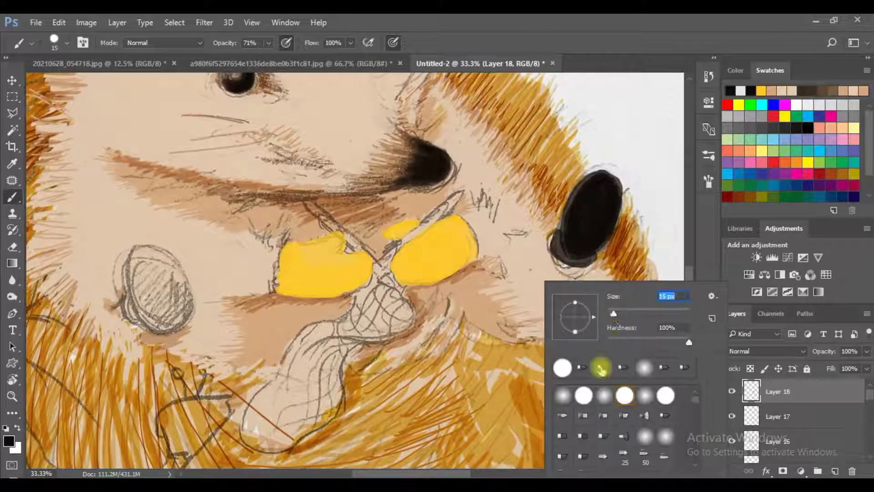
double_click(599, 365)
left_click_drag(182, 219, 272, 197)
right_click(279, 296)
left_click_drag(254, 273, 255, 269)
key("ctrl+z")
right_click(302, 262)
left_click_drag(437, 252, 450, 259)
mouse_move(255, 273)
left_mouse_down()
mouse_move(231, 250)
mouse_move(238, 304)
mouse_move(252, 291)
mouse_move(229, 320)
left_mouse_up()
Step: Select a 17 px brush tip and toggle the pencil sketch layer to check the ovals
right_click(265, 280)
double_click(315, 348)
key("ctrl+minus")
key("ctrl+minus")
key("ctrl+minus")
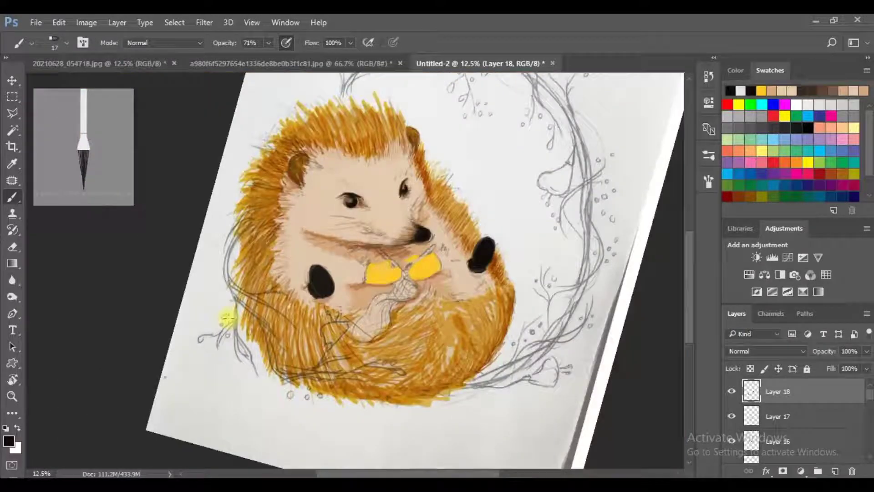
left_click_drag(869, 400, 869, 451)
left_click(731, 426)
left_click(732, 425)
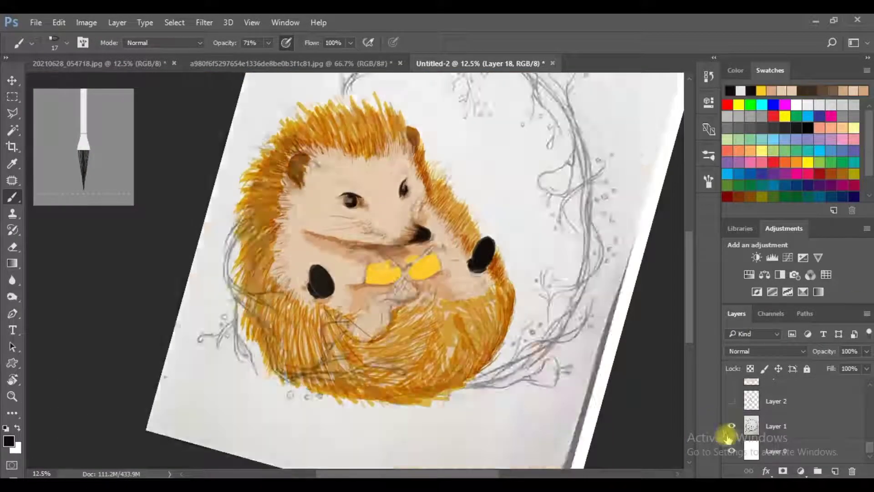
key("ctrl+plus")
key("ctrl+plus")
key("ctrl+plus")
Step: Add a new empty layer with white as the painting colour
key("x")
left_click(834, 471)
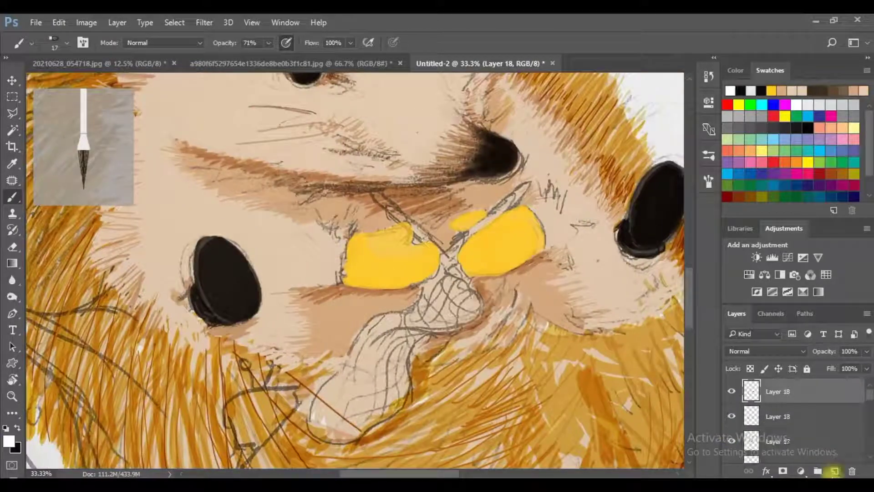
right_click(446, 282)
Step: Paint the twisted shape below the yellow pieces white with a large brush at about 60% opacity
double_click(511, 351)
mouse_move(460, 305)
left_mouse_down()
mouse_move(453, 272)
mouse_move(468, 313)
mouse_move(397, 314)
left_mouse_up()
mouse_move(406, 342)
left_mouse_down()
mouse_move(361, 364)
mouse_move(396, 377)
mouse_move(318, 415)
mouse_move(352, 434)
left_mouse_up()
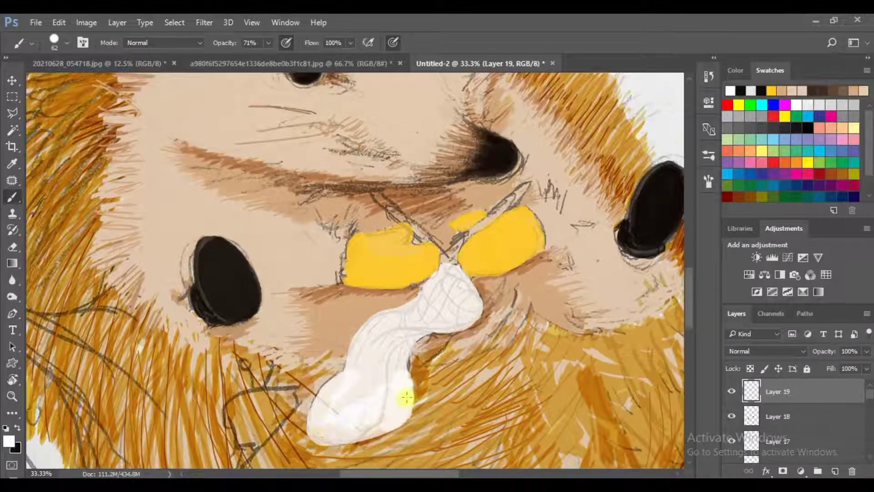
key("Delete")
key("0")
key("6")
key("6")
mouse_move(443, 273)
left_mouse_down()
mouse_move(382, 360)
mouse_move(392, 401)
left_mouse_up()
mouse_move(437, 319)
left_mouse_down()
mouse_move(441, 296)
mouse_move(341, 400)
left_mouse_up()
key("ctrl+alt+z")
key("ctrl+alt+z")
key("ctrl+alt+z")
mouse_move(450, 254)
left_mouse_down()
mouse_move(361, 342)
mouse_move(319, 417)
mouse_move(469, 308)
mouse_move(370, 357)
mouse_move(402, 344)
left_mouse_up()
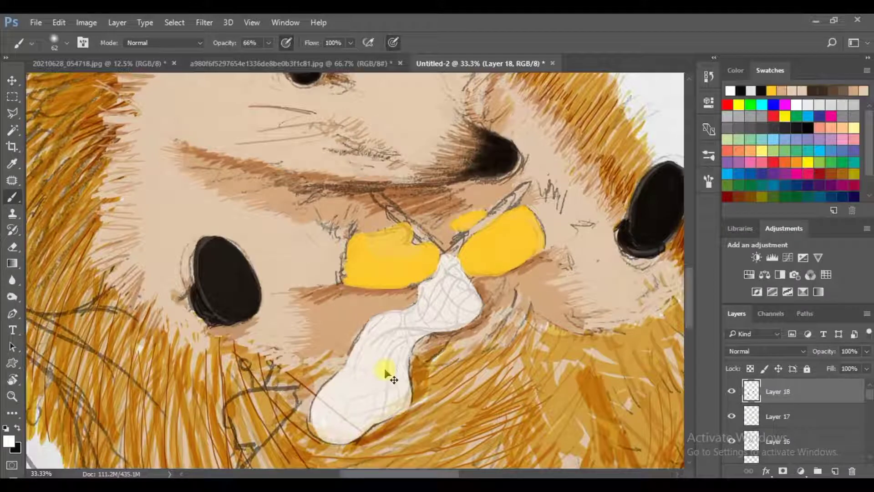
Step: Add a clipped shading layer and brush soft grey along the white shape's side
left_click(765, 351)
left_click(739, 125)
key("ctrl+alt+g")
right_click(419, 285)
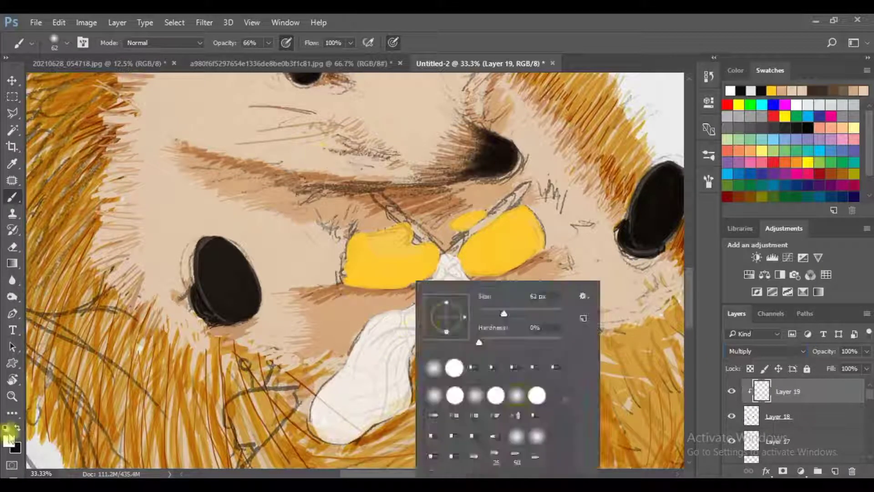
mouse_move(395, 339)
left_mouse_down()
mouse_move(423, 332)
mouse_move(390, 364)
mouse_move(460, 340)
left_mouse_up()
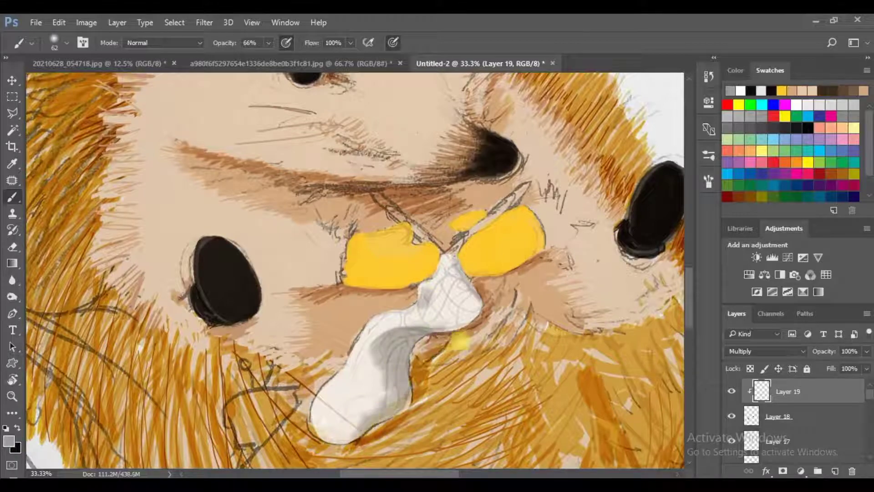
scroll(393, 221, "down", 2)
scroll(396, 221, "down", 3)
scroll(314, 264, "up", 4)
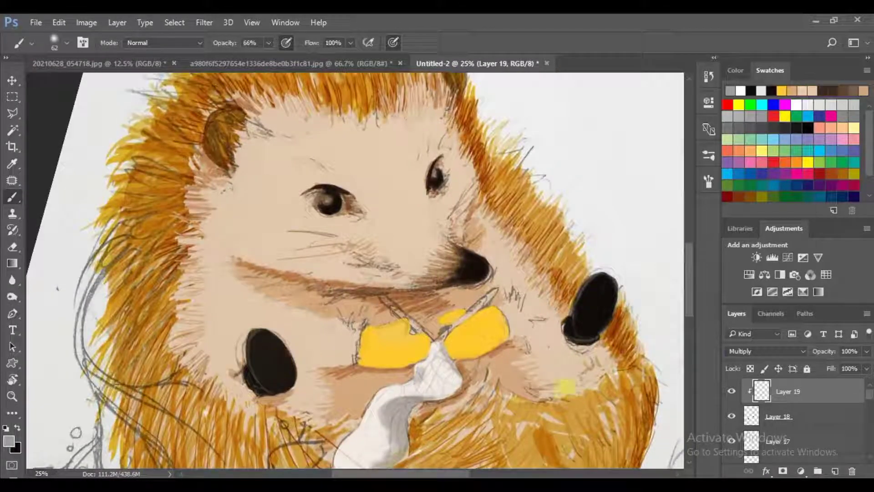
Step: Add a new empty layer on top of the stack
key("ctrl+shift+alt+n")
scroll(608, 294, "down", 2)
scroll(205, 255, "up", 3)
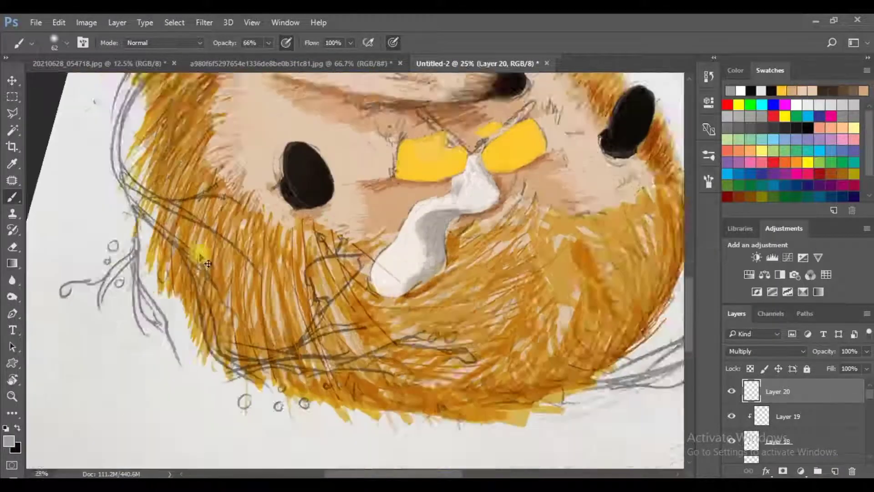
Step: Add Layer 21 and lower the brush opacity to 34%
key("ctrl+shift+alt+n")
key("i")
right_click(427, 234)
left_click(12, 197)
right_click(342, 310)
left_click(8, 441)
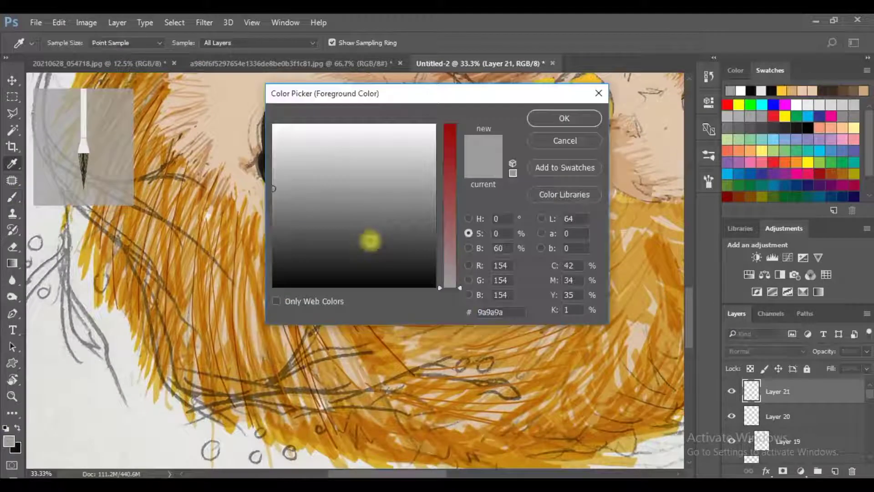
key("Return")
scroll(418, 180, "up", 2)
key("3")
key("4")
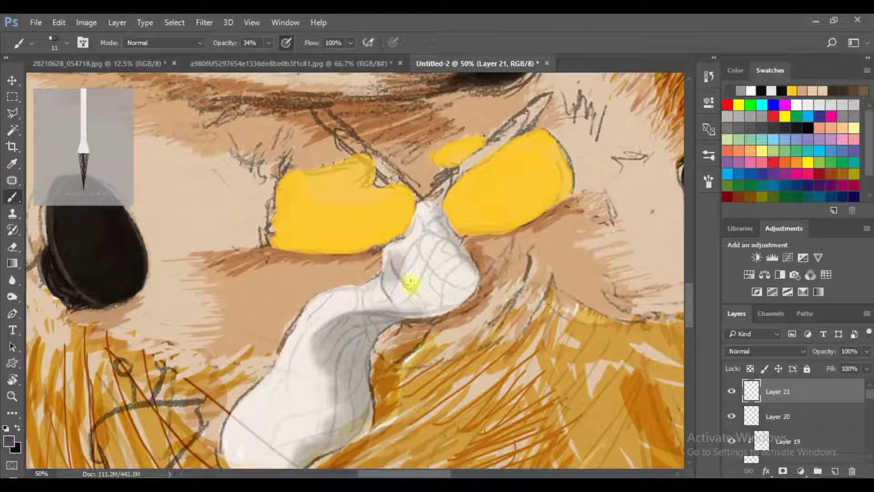
Step: Cancel the accidental crop and sample the beige face colour for the brush
scroll(396, 253, "down", 3)
key("ctrl+minus")
key("ctrl+minus")
key("ctrl+minus")
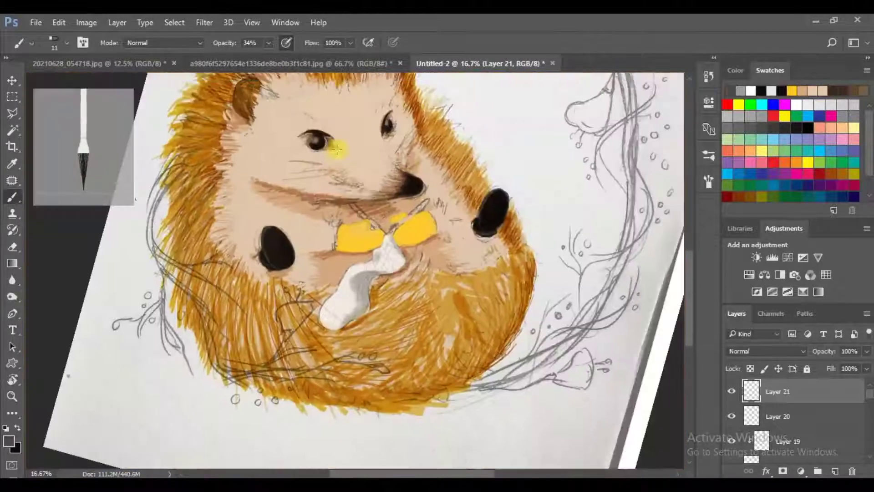
key("c")
left_click(59, 22)
key("Escape")
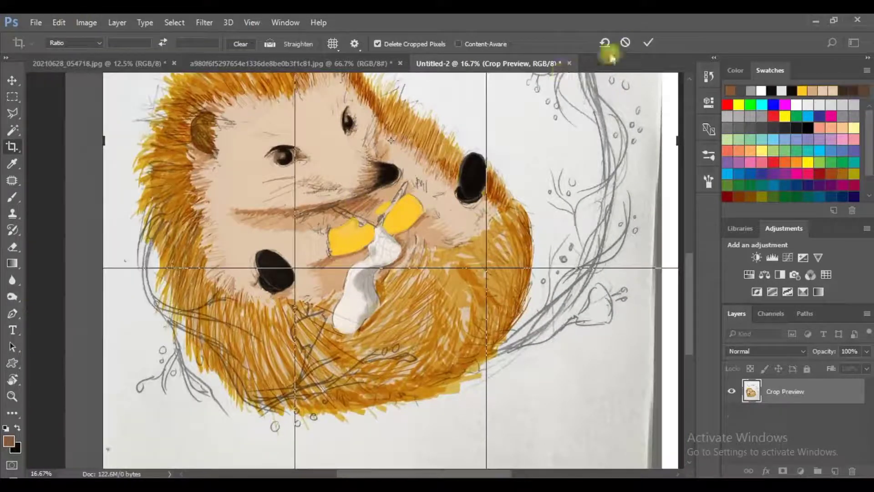
key("Escape")
key("v")
key("i")
left_click(357, 210)
key("b")
key("ctrl+plus")
key("ctrl+plus")
key("ctrl+plus")
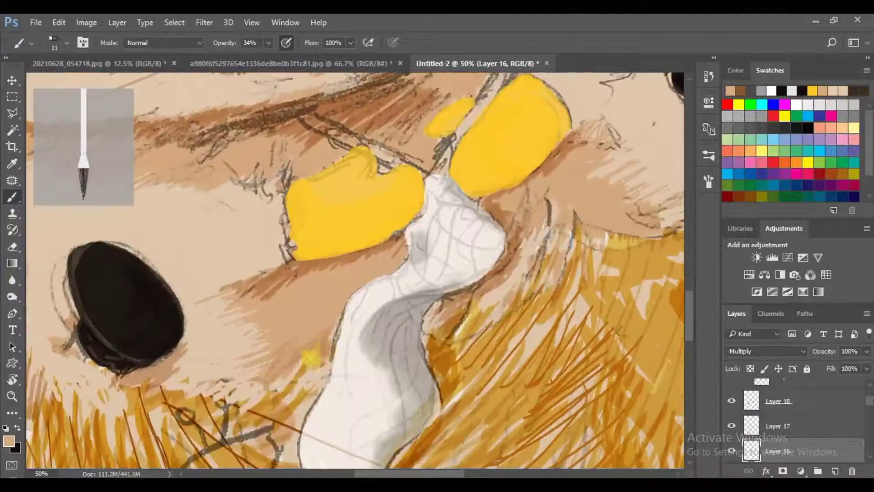
Step: Brush translucent beige over the cheek beside the yellow pieces
right_click(308, 342)
left_click_drag(475, 208, 248, 286)
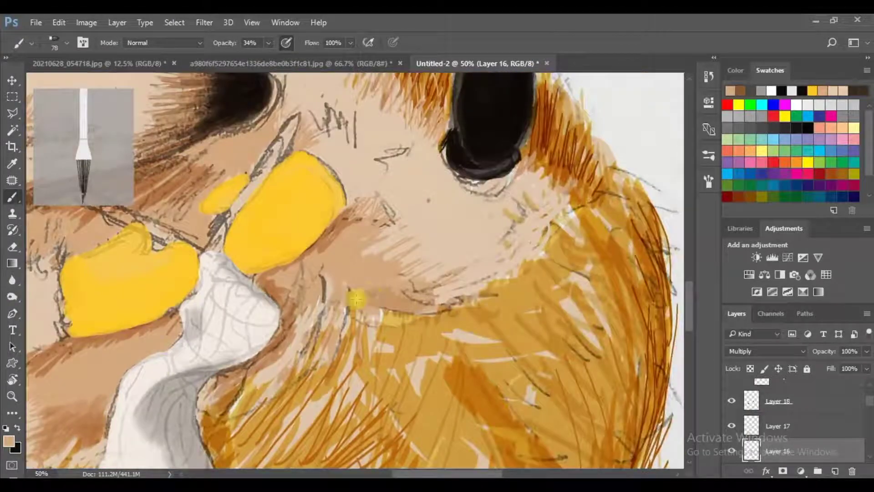
key("ctrl+minus")
key("ctrl+minus")
key("ctrl+minus")
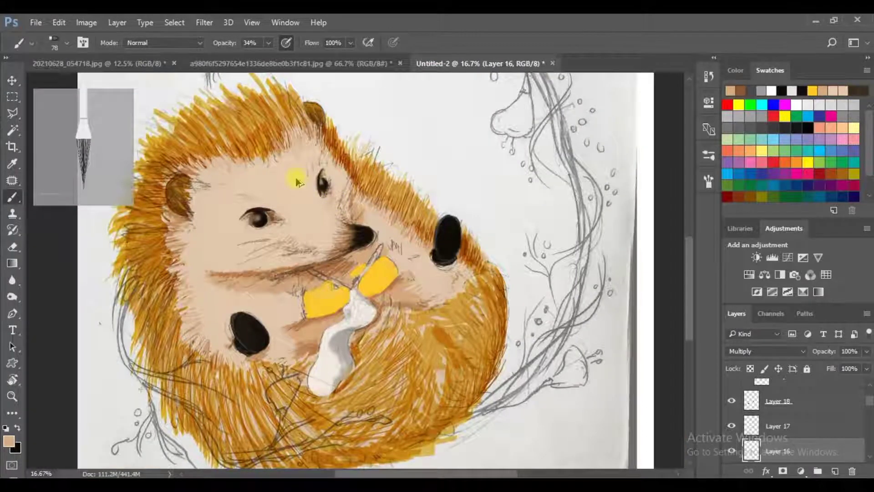
key("ctrl+plus")
key("ctrl+plus")
key("ctrl+plus")
Step: Shrink the brush to 12 px
right_click(410, 253)
type("12")
key("Return")
scroll(273, 137, "up", 3)
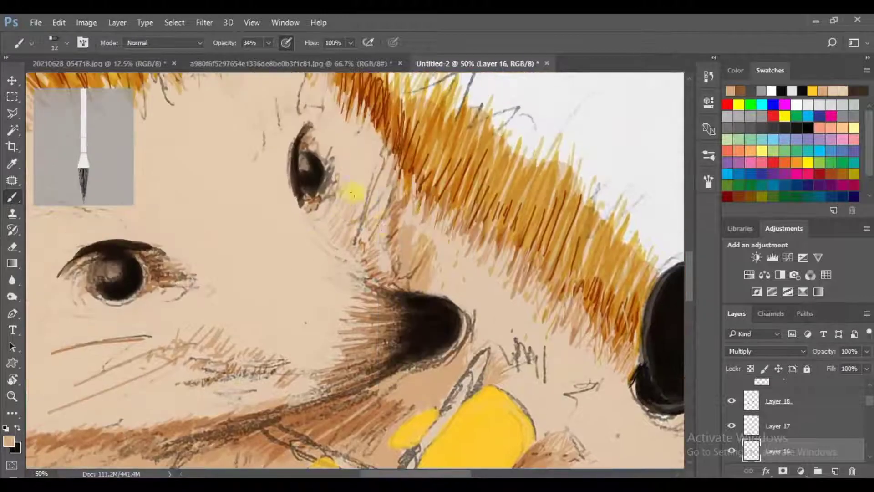
Step: Review the face at several zoom levels, toggle the pencil sketch, and select Layer 21
key("ctrl+minus")
key("ctrl+minus")
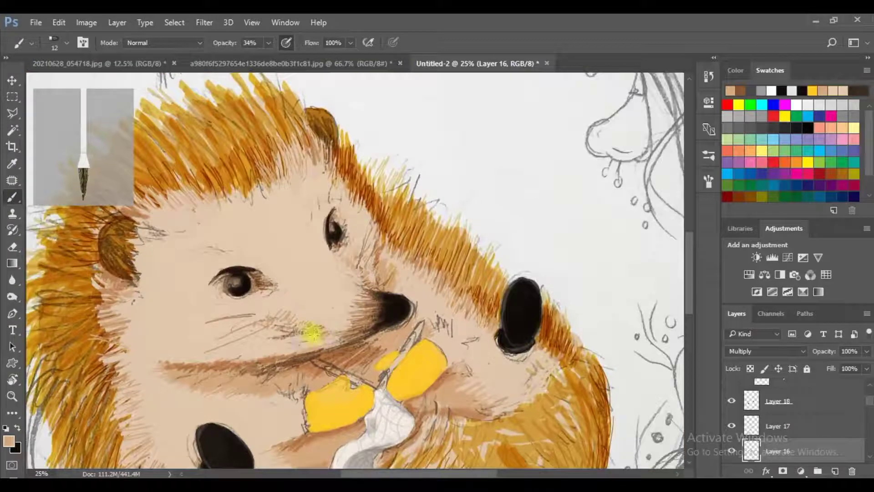
key("ctrl+plus")
key("ctrl+minus")
key("ctrl+plus")
key("ctrl+minus")
key("ctrl+plus")
key("ctrl+plus")
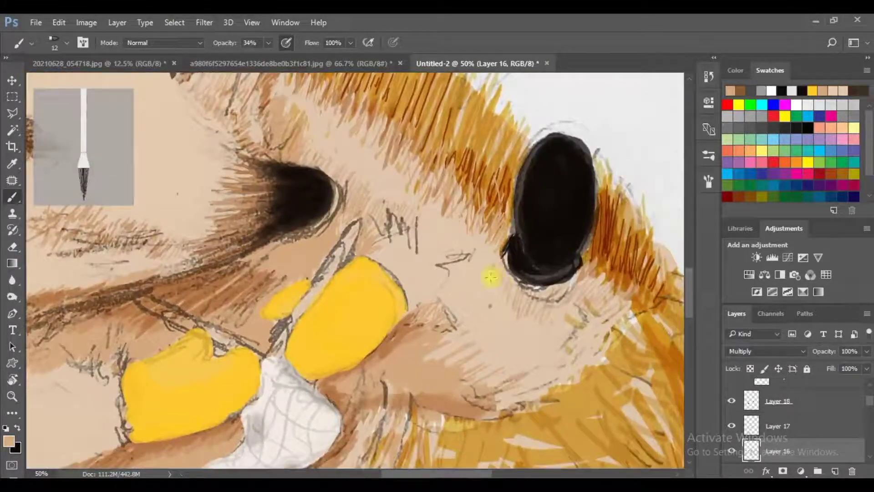
key("ctrl+minus")
scroll(355, 269, "down", 3)
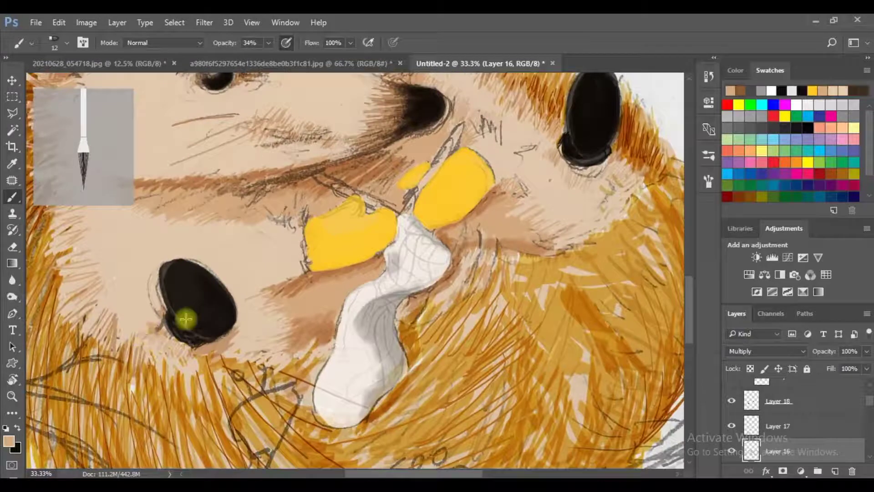
key("ctrl+0")
left_click(731, 425)
scroll(796, 419, "up", 3)
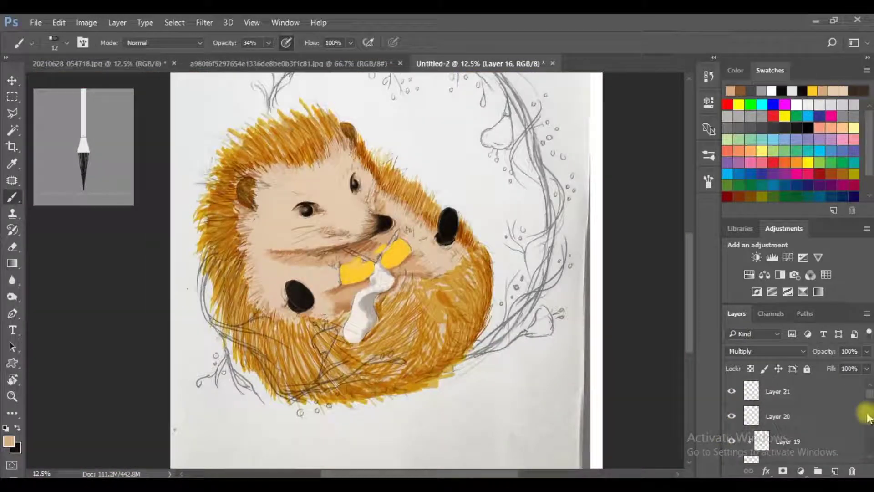
left_click(801, 391)
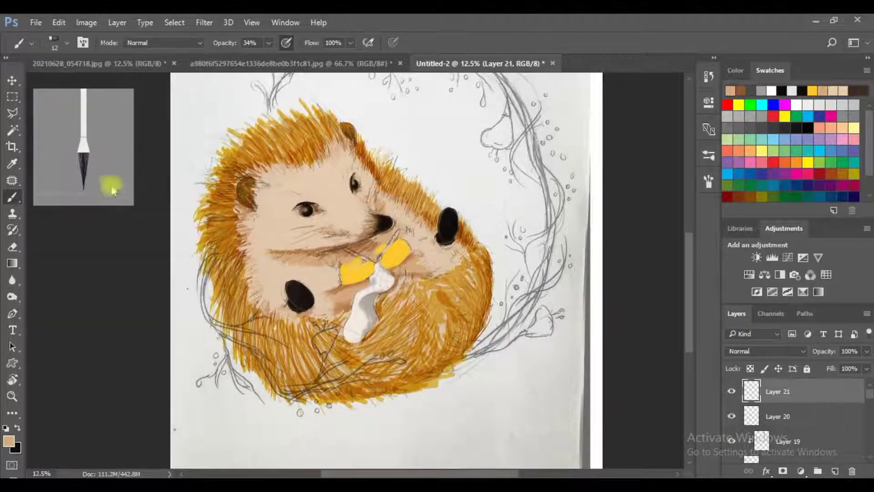
Step: Save the painting as HEDGEDOG.psd, keeping maximum compatibility in the Photoshop Format Options
key("ctrl+shift+s")
type("HEDGEHO")
key("Return")
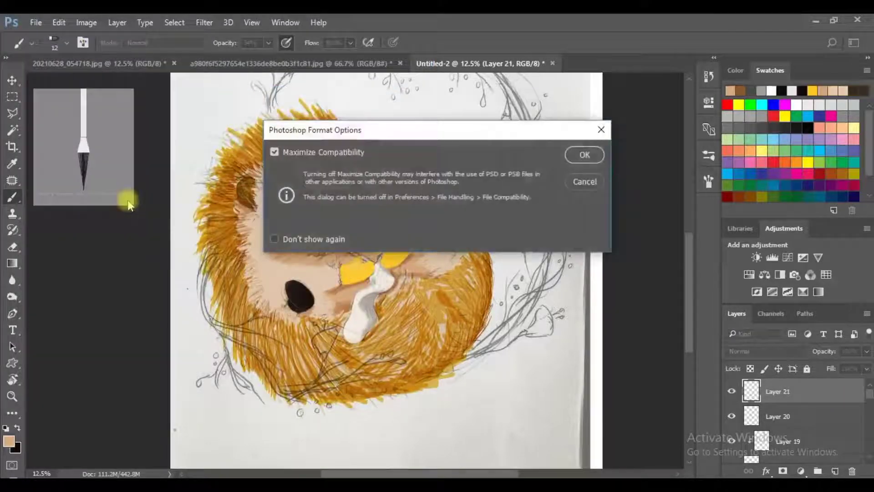
left_click(581, 155)
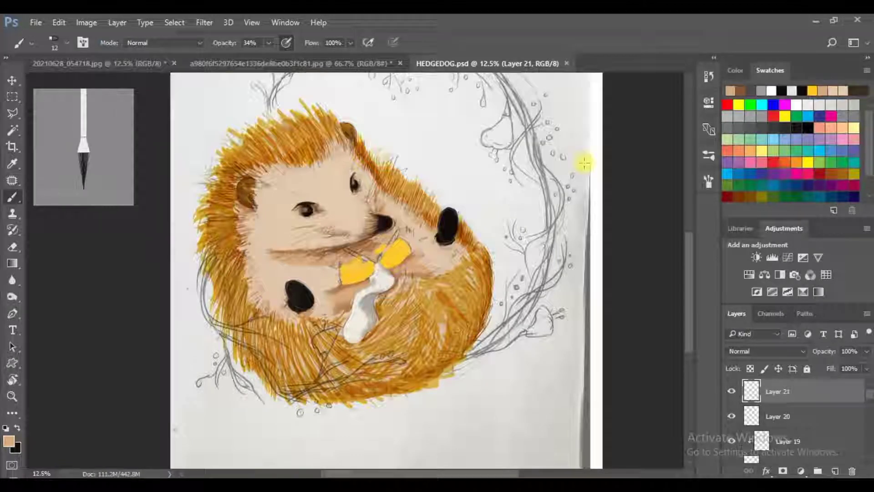
key("ctrl+plus")
key("ctrl+plus")
key("ctrl+plus")
left_click_drag(182, 130, 203, 186)
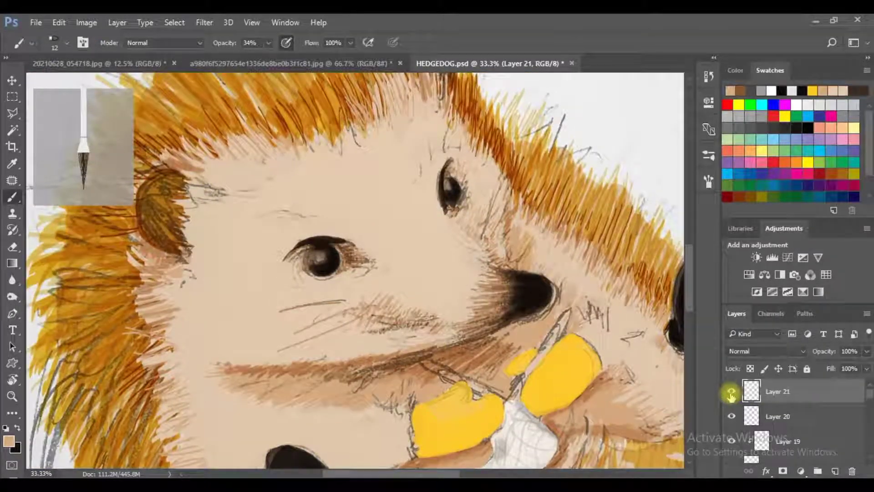
Step: On Layer 8, sample the face colour and brush soft tan strokes near the eye and ear
key("ctrl+minus")
key("ctrl+minus")
left_click(302, 176, "ctrl")
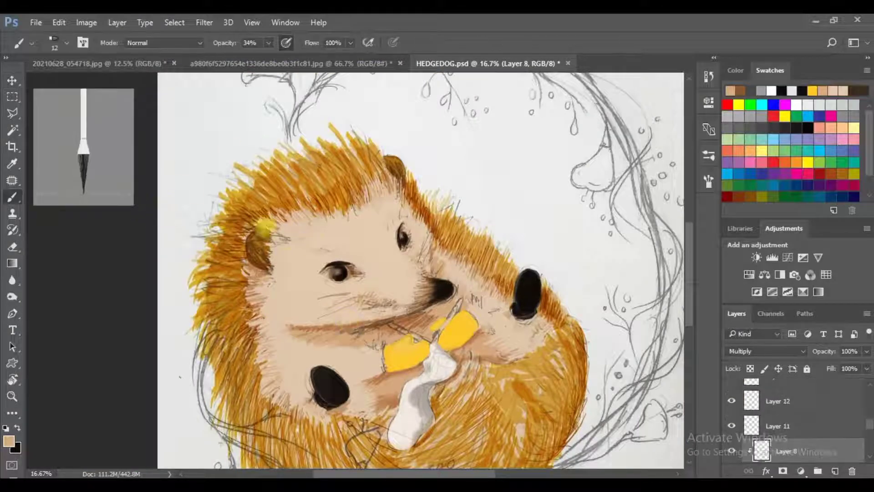
scroll(292, 237, "up", 3)
left_click(241, 223, "alt")
left_click_drag(214, 200, 199, 193)
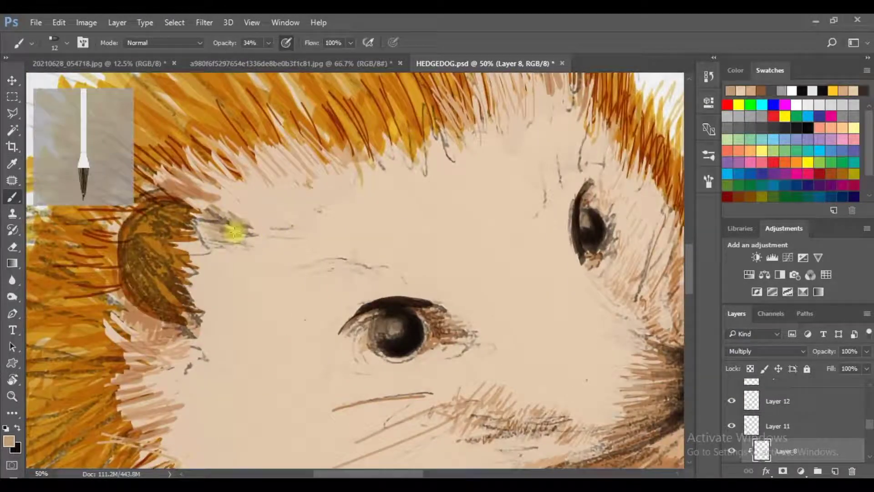
scroll(240, 101, "down", 4)
scroll(330, 350, "up", 3)
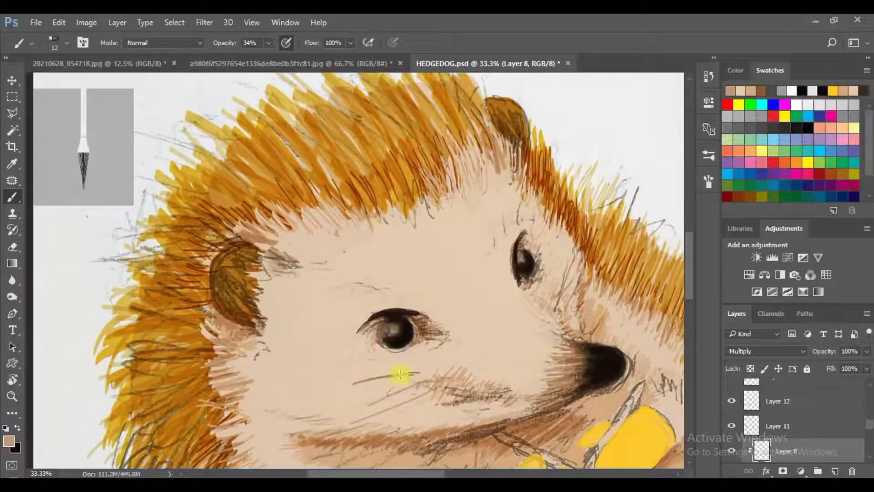
Step: Rotate the canvas view and sample a brown from the face
mouse_move(317, 386)
left_mouse_down()
mouse_move(488, 230)
mouse_move(400, 327)
mouse_move(296, 330)
left_mouse_up()
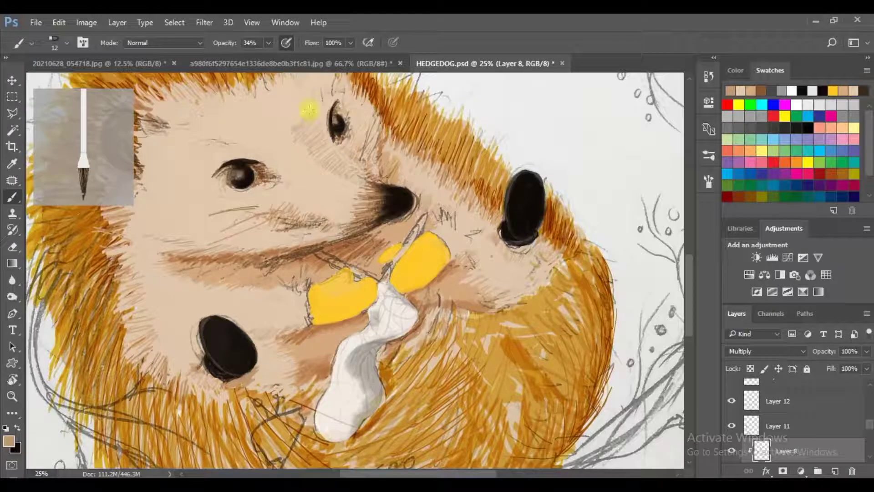
scroll(292, 131, "down", 2)
scroll(279, 104, "up", 3)
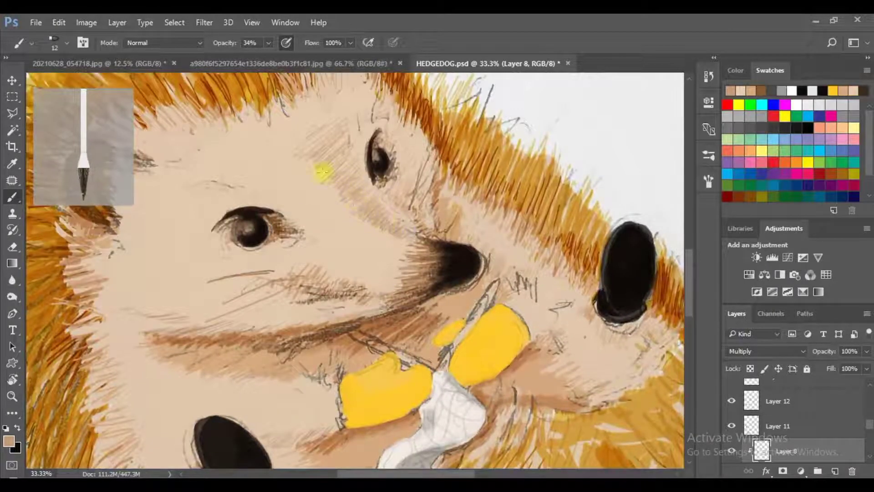
left_click(390, 211, "alt")
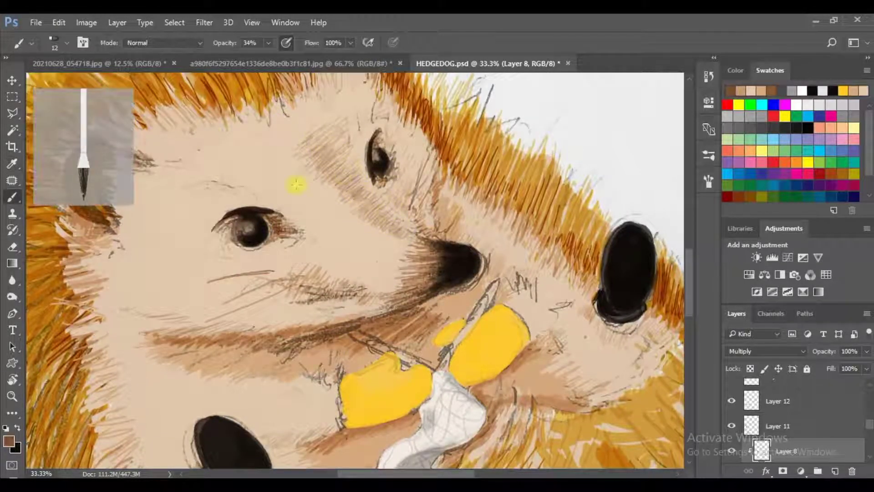
scroll(296, 184, "down", 2)
scroll(318, 195, "up", 2)
scroll(367, 176, "down", 2)
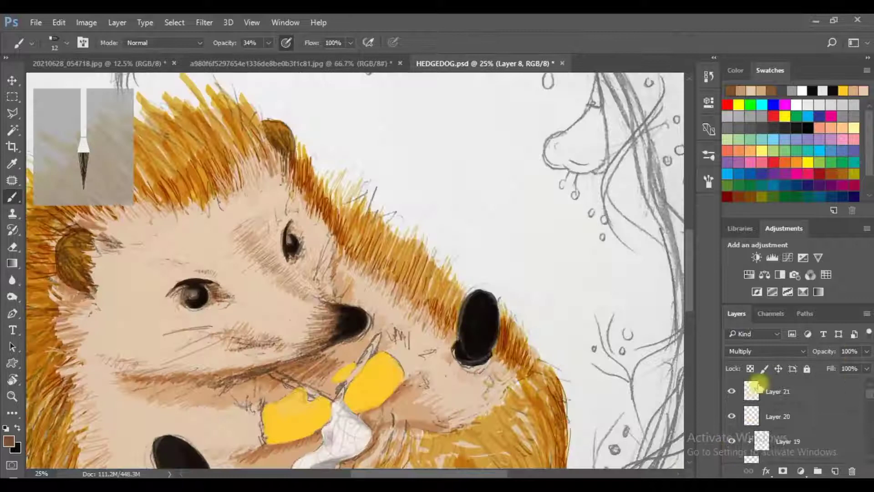
Step: Paint the thin stick pale yellow on Layer 21 at full opacity
left_click(756, 390)
key("0")
key("ctrl+plus")
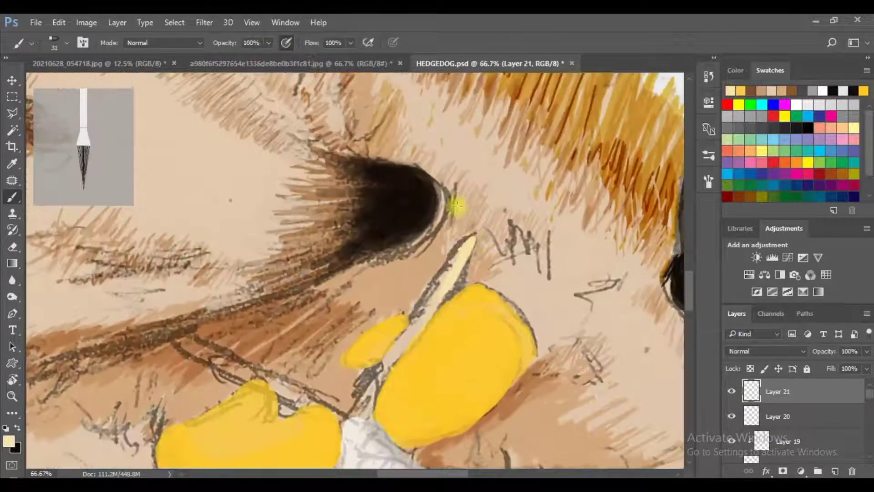
mouse_move(473, 234)
left_mouse_down()
mouse_move(432, 282)
mouse_move(360, 410)
left_mouse_up()
mouse_move(289, 286)
left_mouse_down()
mouse_move(358, 228)
mouse_move(371, 179)
mouse_move(314, 296)
mouse_move(367, 180)
mouse_move(309, 310)
mouse_move(314, 346)
left_mouse_up()
key("ctrl+minus")
Step: Add a clipped Multiply layer and set up a soft round brush at 52% opacity
key("ctrl+shift+n")
left_click(540, 164)
right_click(298, 280)
double_click(401, 393)
key("5")
key("2")
key("ctrl+minus")
key("ctrl+minus")
key("ctrl+minus")
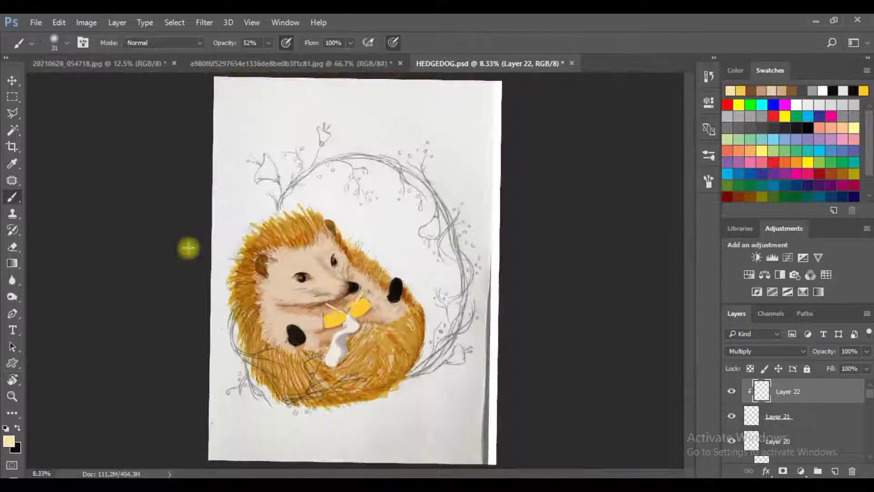
Step: Choose a pale cream paint colour and select Layer 20 holding the white cloth
key("ctrl+plus")
key("ctrl+plus")
key("ctrl+plus")
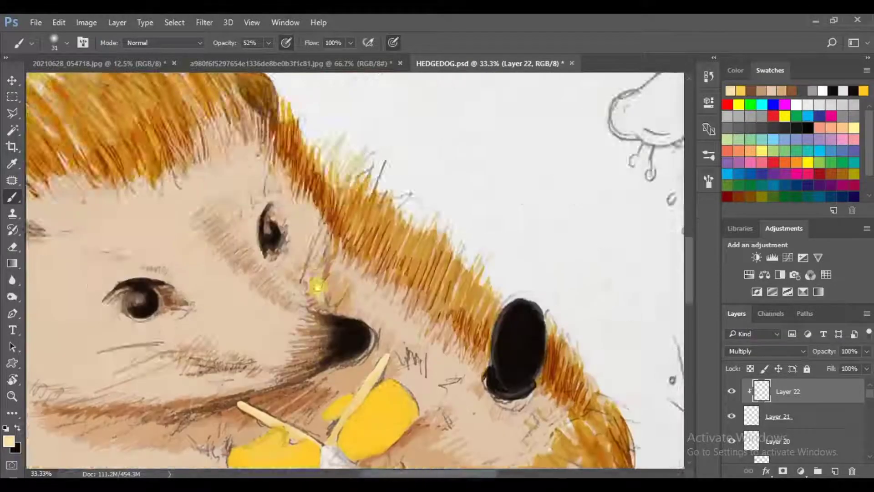
scroll(190, 246, "down", 5)
right_click(353, 223)
left_click(9, 440)
left_click(293, 149)
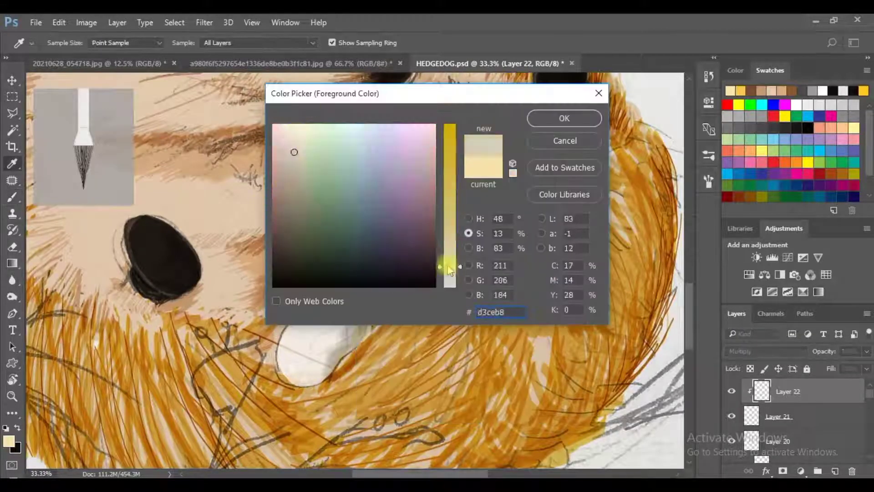
key("Return")
key("v")
left_click(346, 210)
key("b")
Step: Brush fine size-9 cream strokes over the cloth's grey shading, then hide the sketch to check
key("ctrl+plus")
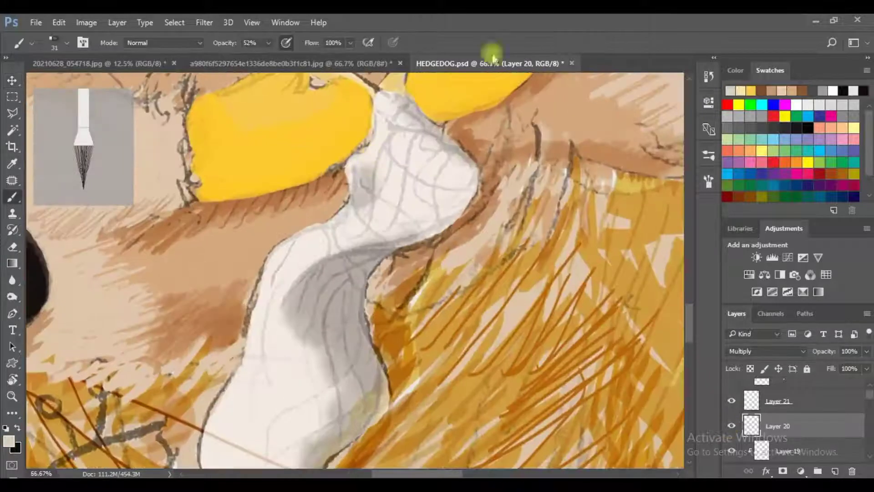
key("bracketleft")
key("bracketleft")
key("bracketleft")
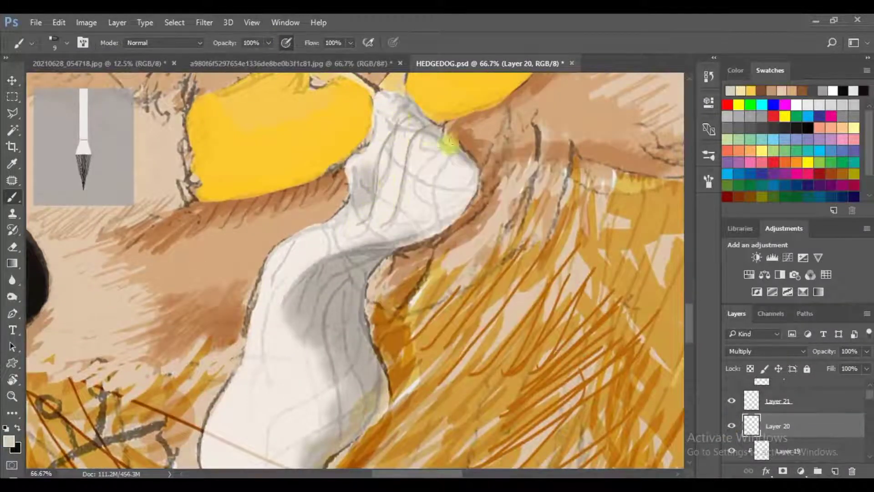
left_click_drag(449, 145, 442, 145)
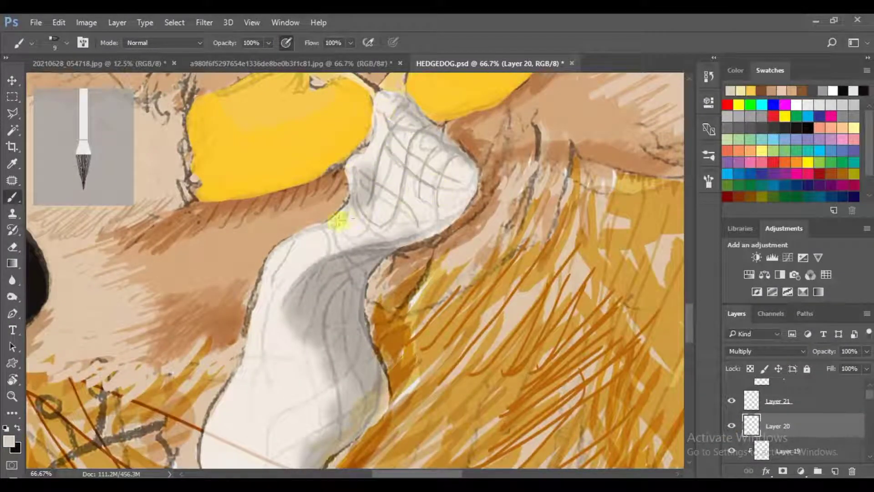
left_click_drag(354, 269, 327, 299)
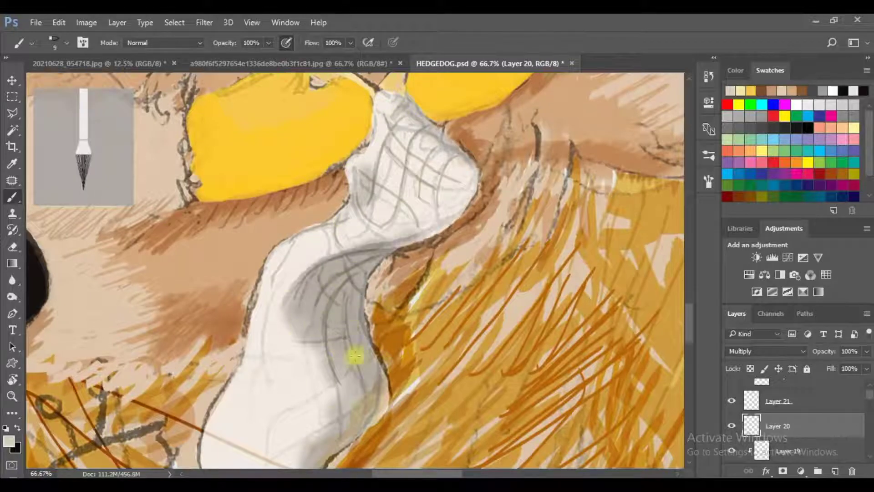
scroll(329, 249, "down", 3)
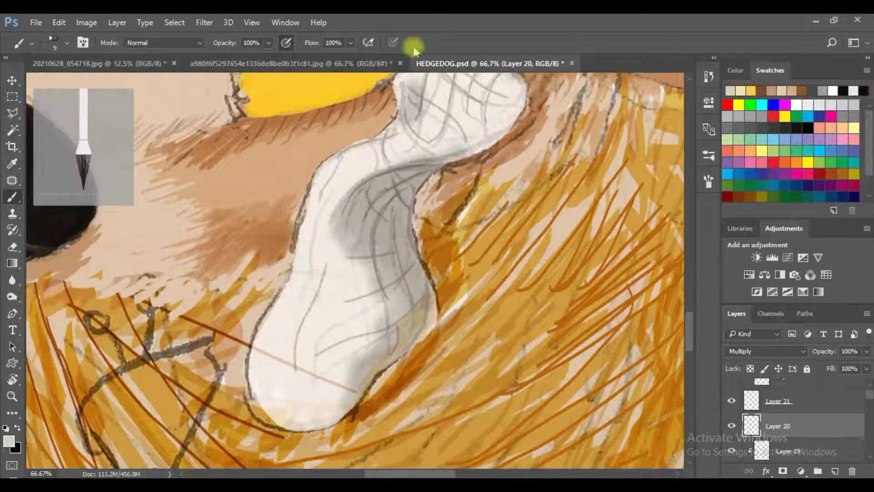
key("ctrl+minus")
key("ctrl+minus")
key("ctrl+minus")
key("ctrl+minus")
key("ctrl+minus")
scroll(774, 424, "down", 10)
left_click(732, 426)
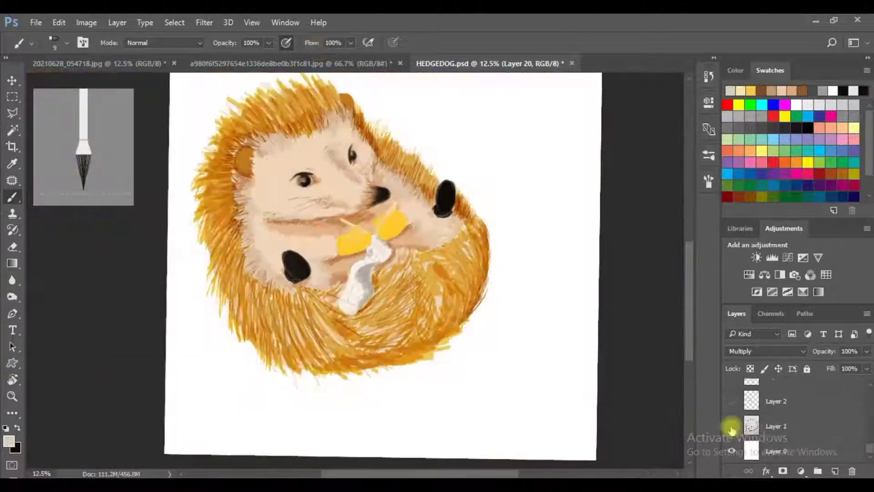
Step: Show the pencil sketch layer and select Layer 23 for the vine
left_click(731, 426)
scroll(291, 301, "up", 5)
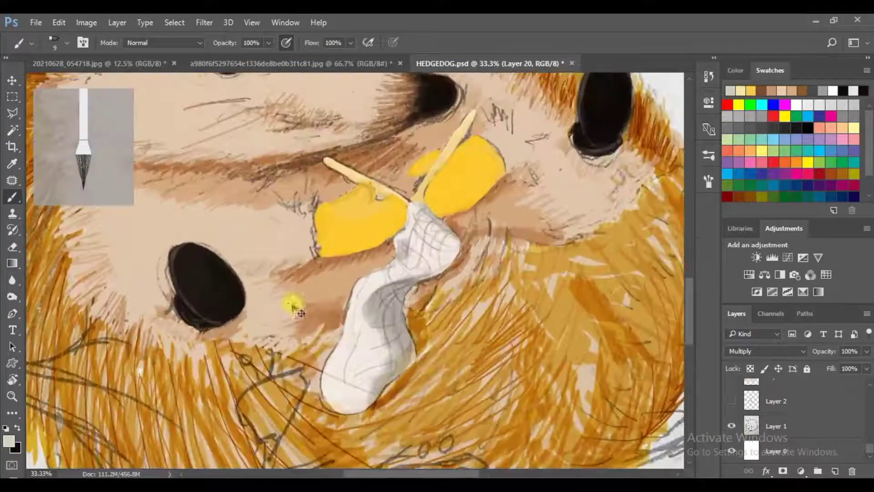
scroll(253, 176, "down", 2)
scroll(318, 312, "down", 2)
scroll(286, 137, "down", 2)
left_click(774, 391)
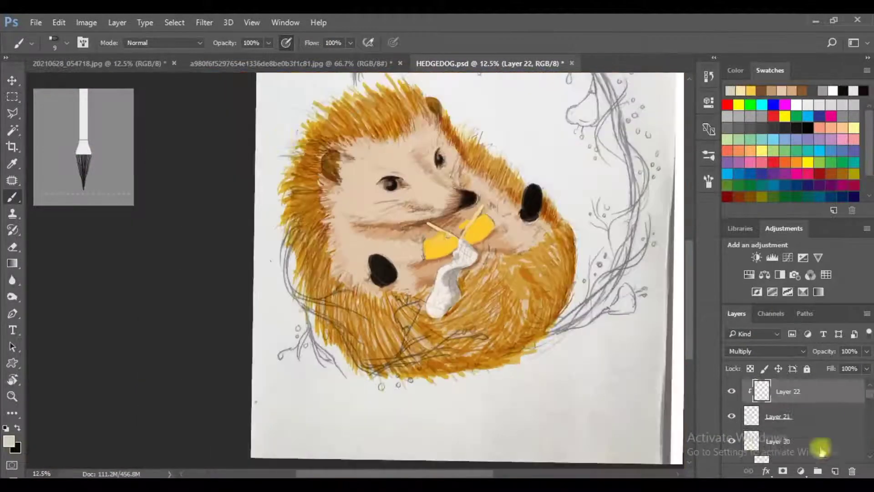
scroll(353, 250, "up", 2)
Step: Paint brown bristle-brush branch strokes tracing the lower-left vine twigs and side twig
left_click_drag(229, 241, 234, 325)
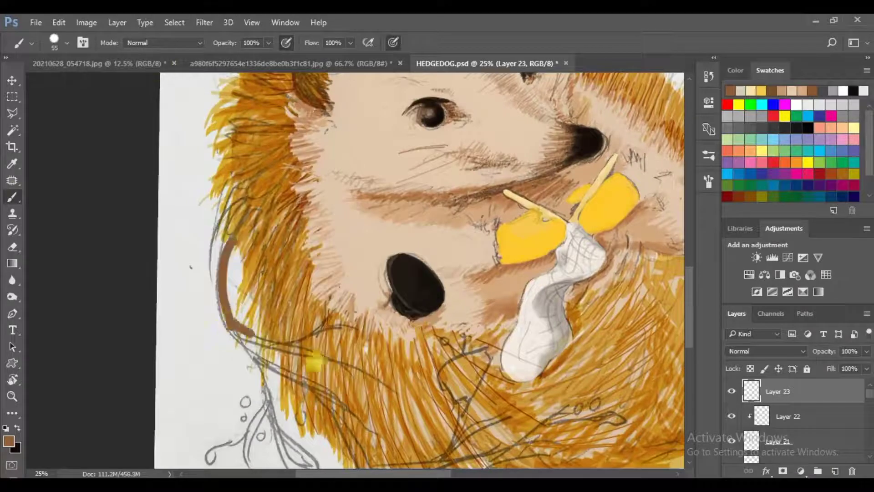
left_click(708, 155)
left_click(535, 335)
scroll(273, 273, "down", 2)
left_click_drag(233, 230, 326, 260)
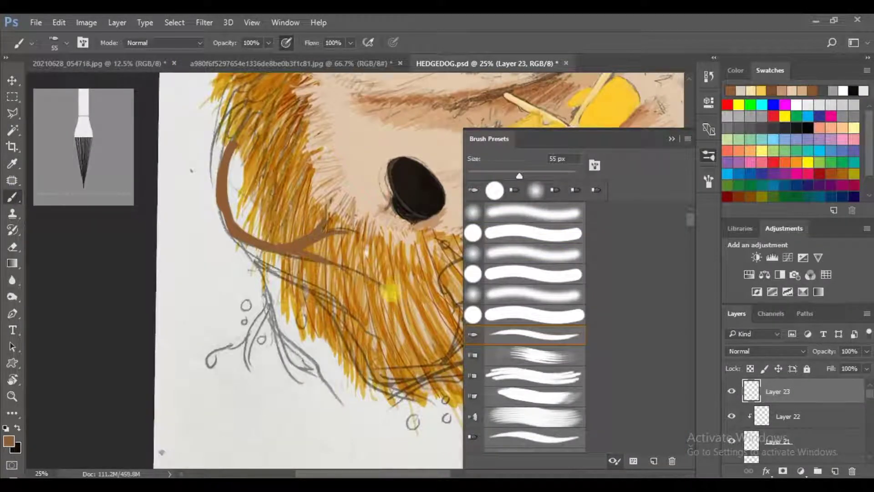
left_click_drag(336, 297, 256, 254)
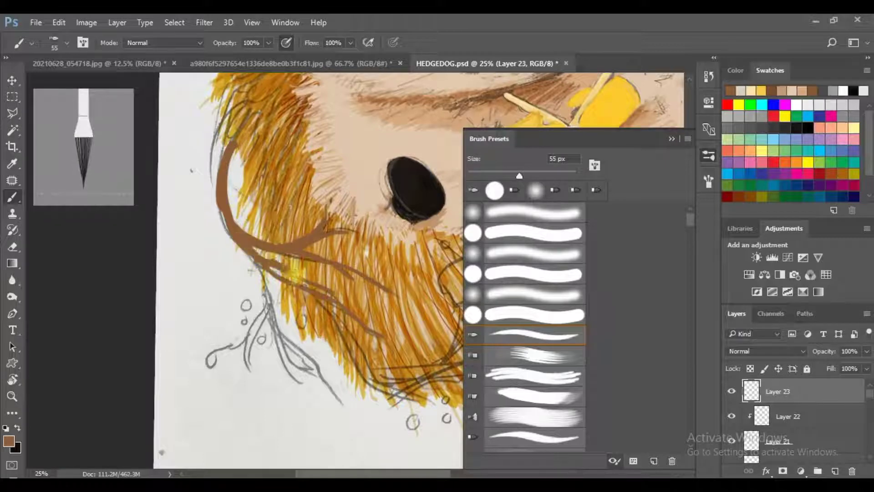
mouse_move(264, 313)
left_mouse_down()
mouse_move(247, 351)
mouse_move(282, 333)
left_mouse_up()
left_click_drag(262, 264, 291, 280)
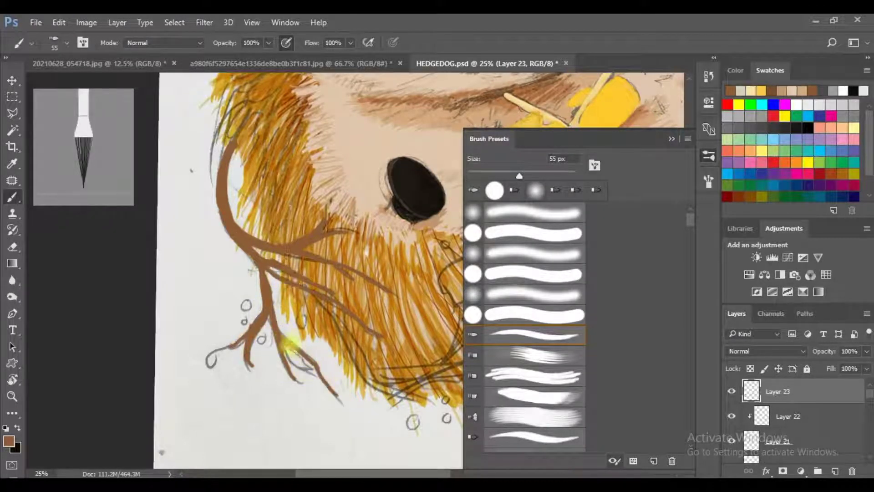
left_click_drag(286, 341, 276, 333)
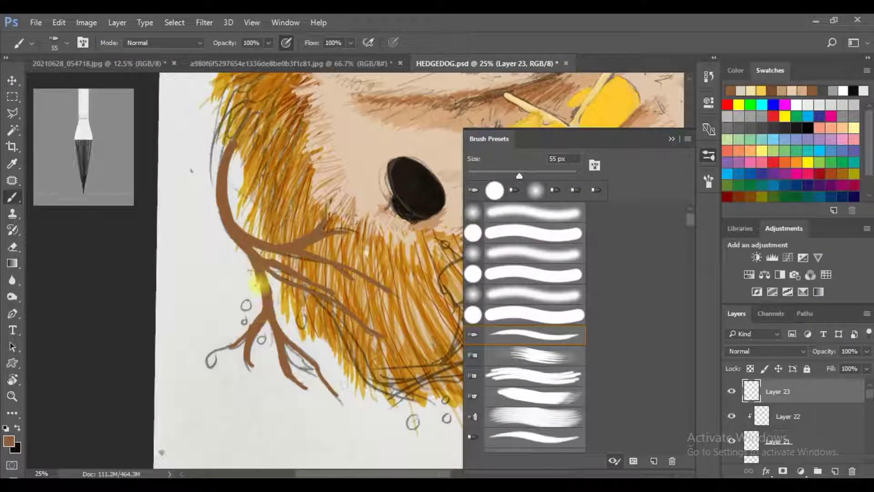
Step: Select the layer just above the sketch as the spot for a new vine layer
scroll(253, 260, "down", 3)
scroll(212, 275, "up", 3)
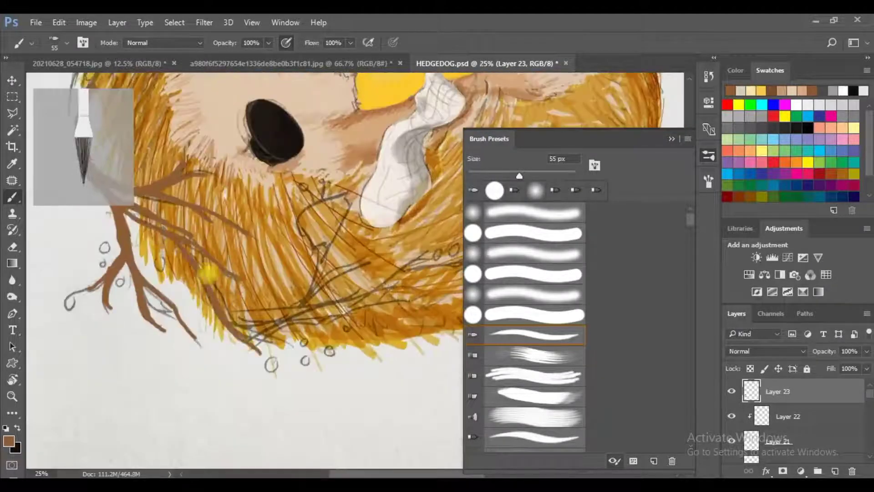
scroll(360, 292, "down", 2)
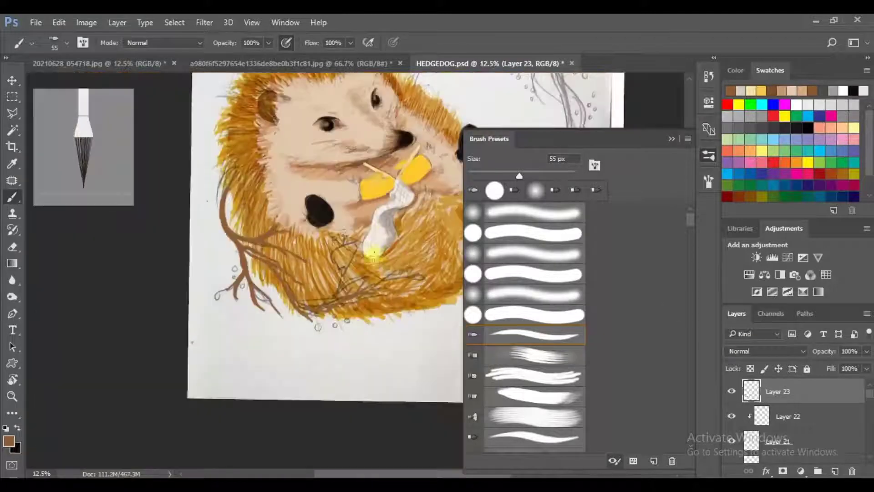
scroll(792, 410, "down", 5)
left_click(730, 418)
left_click(810, 415)
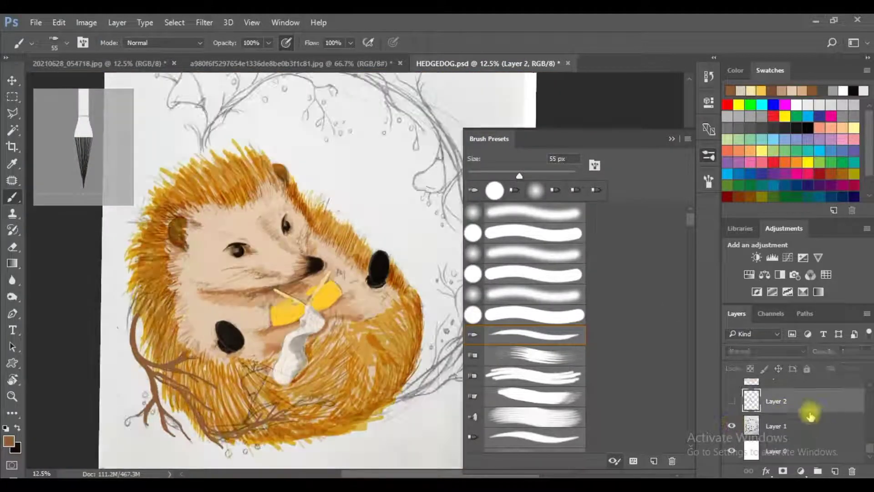
Step: On new Layer 24, paint larger brown strokes up the right branch and along the top arc
left_click(835, 470)
key("ctrl+plus")
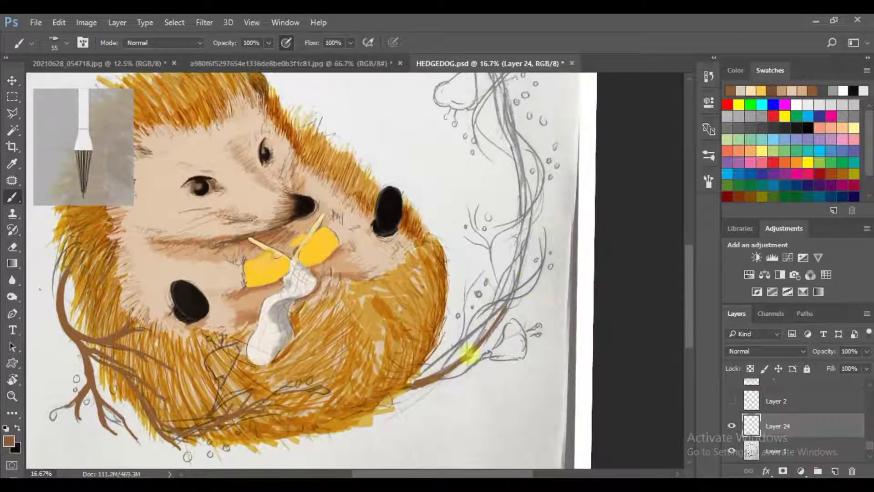
key("bracketright")
left_click_drag(501, 307, 409, 385)
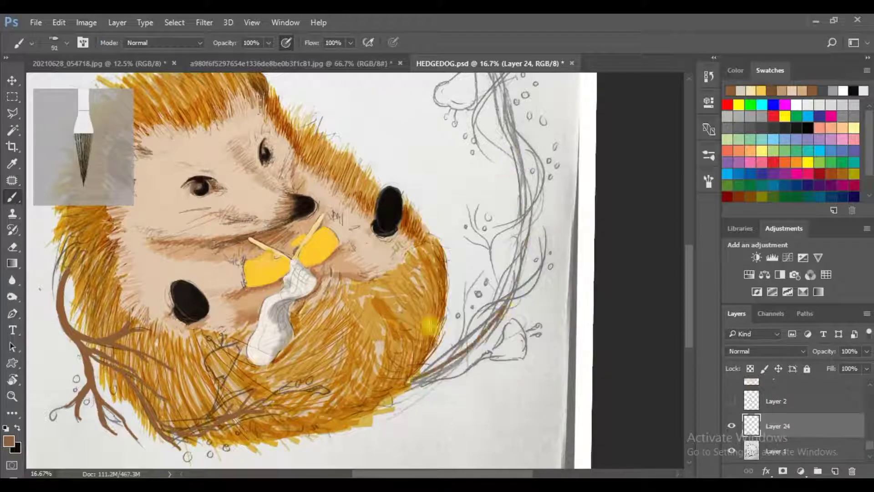
left_click_drag(455, 353, 500, 306)
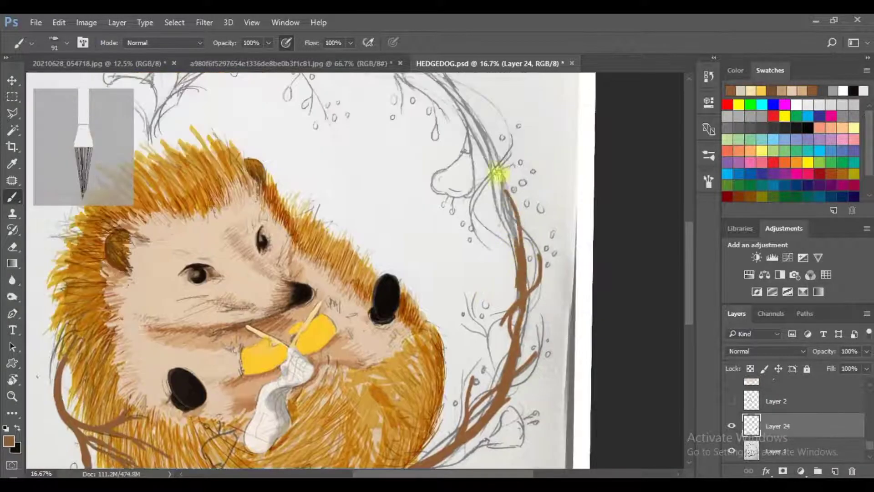
mouse_move(497, 172)
left_mouse_down()
mouse_move(523, 246)
mouse_move(476, 157)
left_mouse_up()
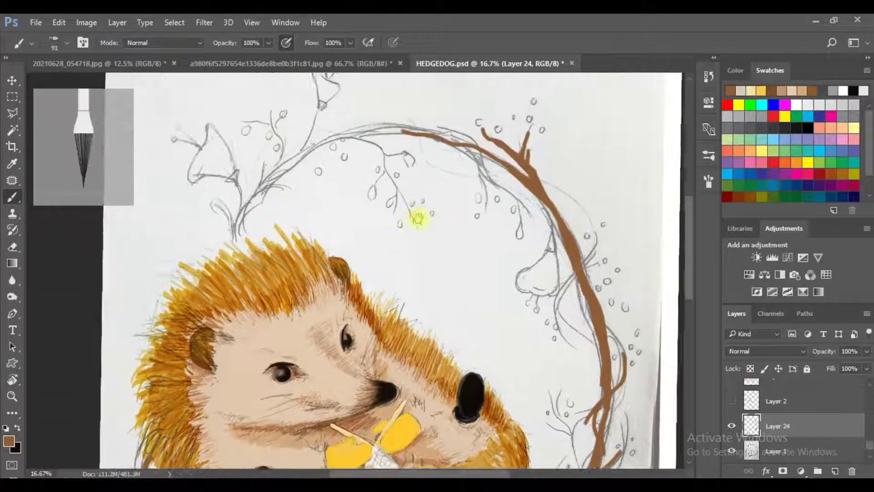
mouse_move(403, 194)
left_mouse_down()
mouse_move(473, 194)
mouse_move(277, 313)
left_mouse_up()
Step: Switch between tools, fit the page to view, then zoom in and return to the brush
key("z")
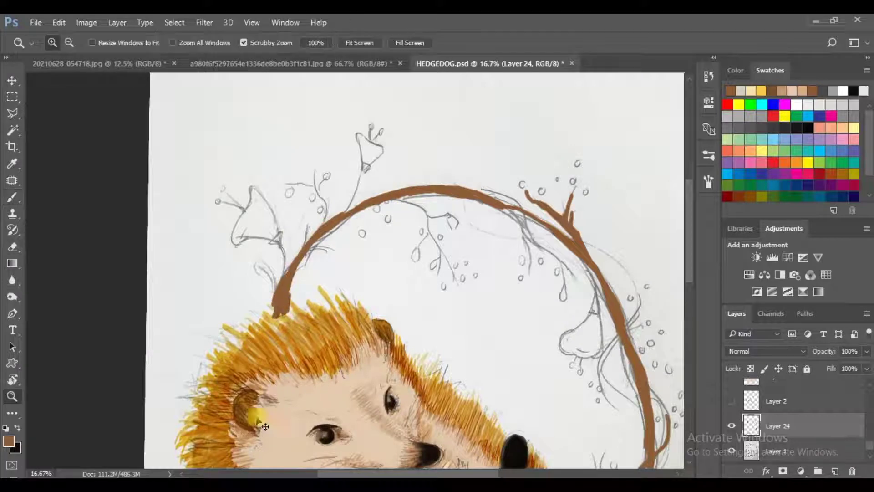
key("e")
right_click(330, 291)
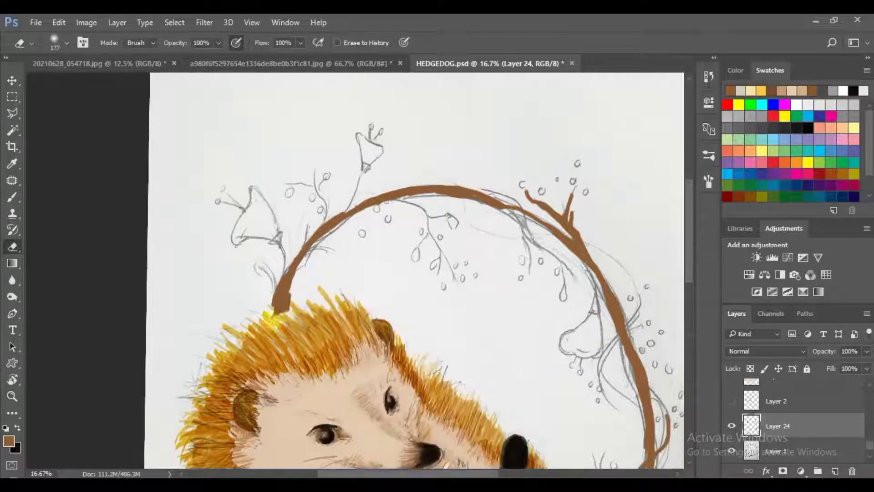
key("ctrl+0")
key("v")
key("alt+bracketleft")
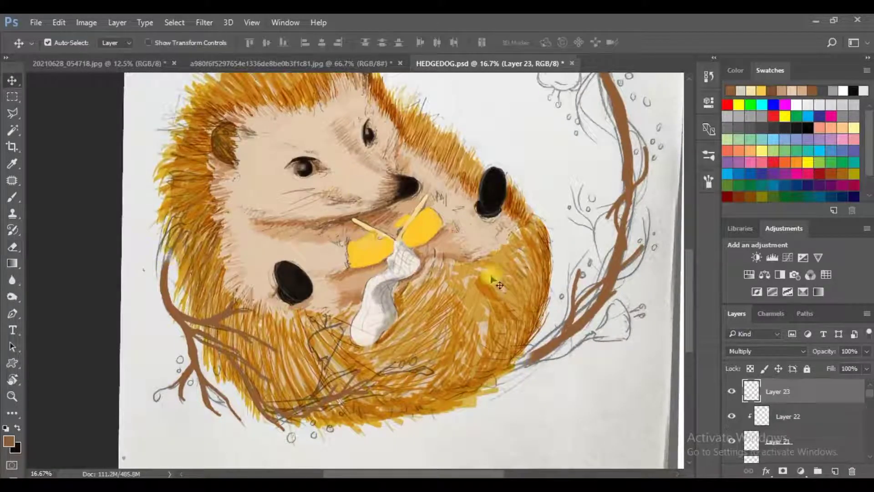
key("Escape")
key("ctrl+plus")
key("ctrl+plus")
key("b")
key("alt+bracketright")
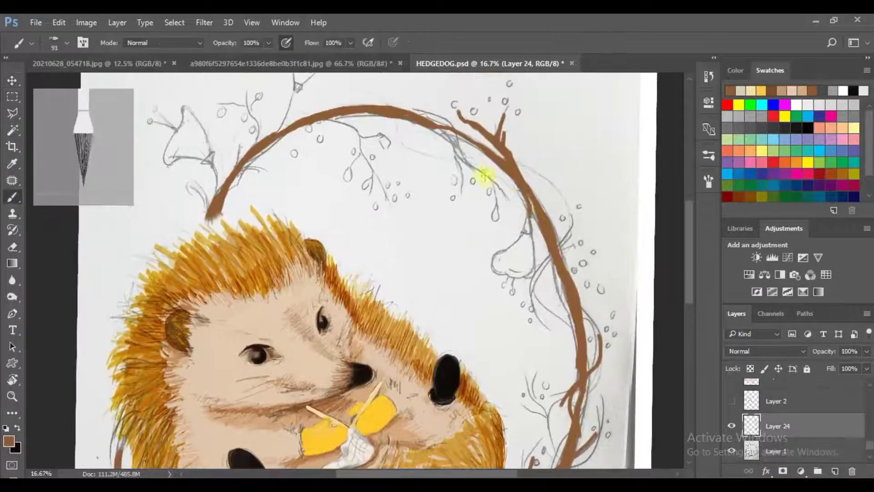
Step: Thicken the top-left vine arc down to the hedgehog, then add new Layer 25
mouse_move(362, 133)
left_mouse_down()
mouse_move(302, 127)
mouse_move(226, 198)
left_mouse_up()
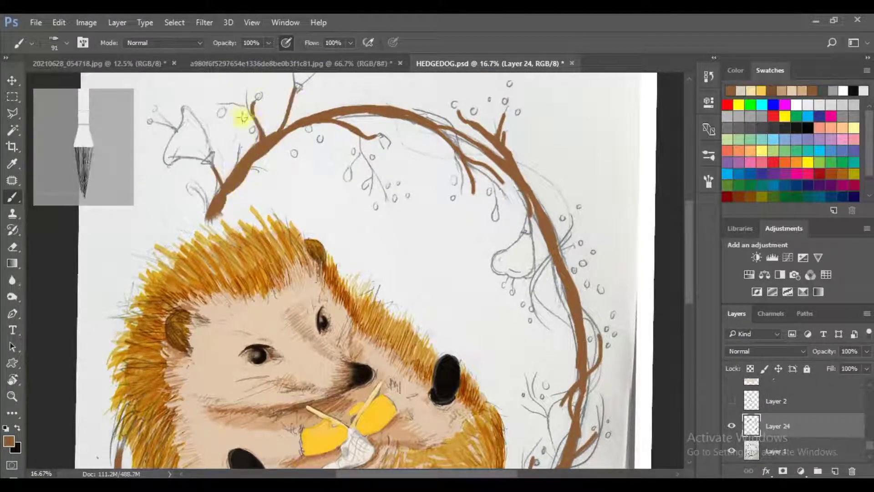
scroll(346, 249, "right", 3)
scroll(391, 88, "down", 3)
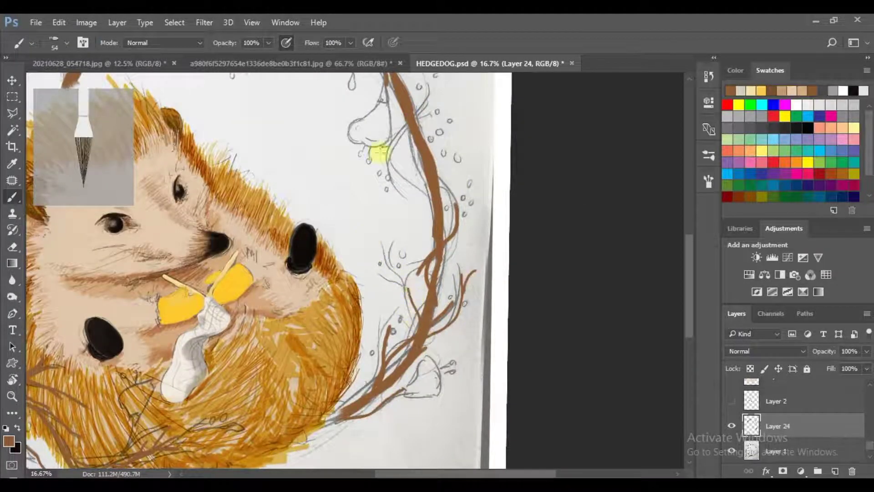
scroll(423, 175, "up", 3)
scroll(380, 166, "left", 2)
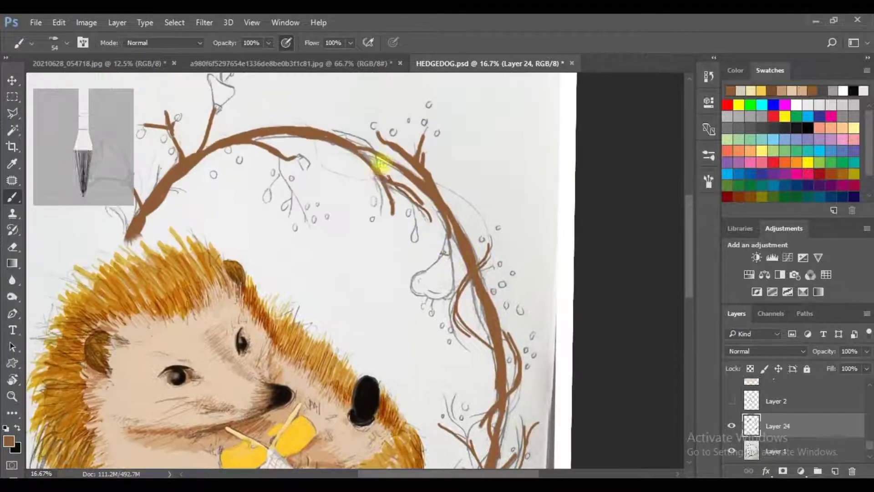
scroll(255, 164, "left", 2)
scroll(426, 238, "down", 2)
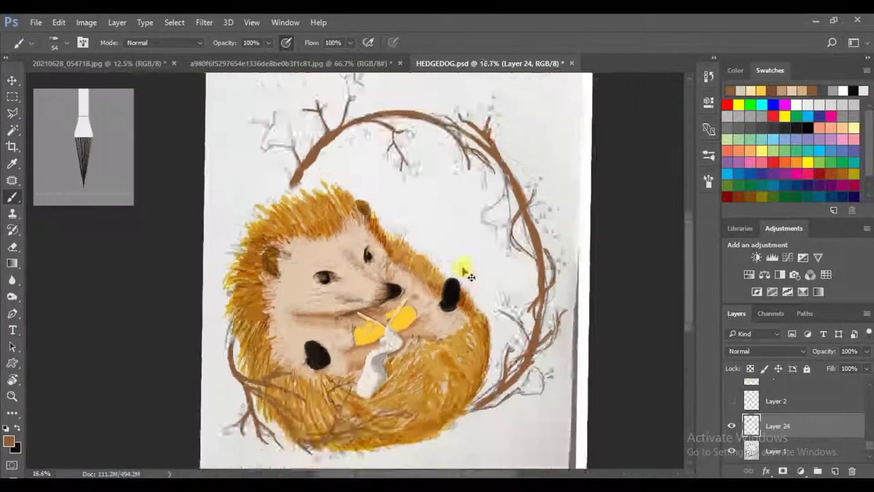
key("ctrl+shift+alt+n")
Step: Clip a new layer, set the foreground to warm brown #8b5a33, and choose a soft round brush
key("ctrl+alt+g")
key("ctrl+plus")
left_click(8, 440)
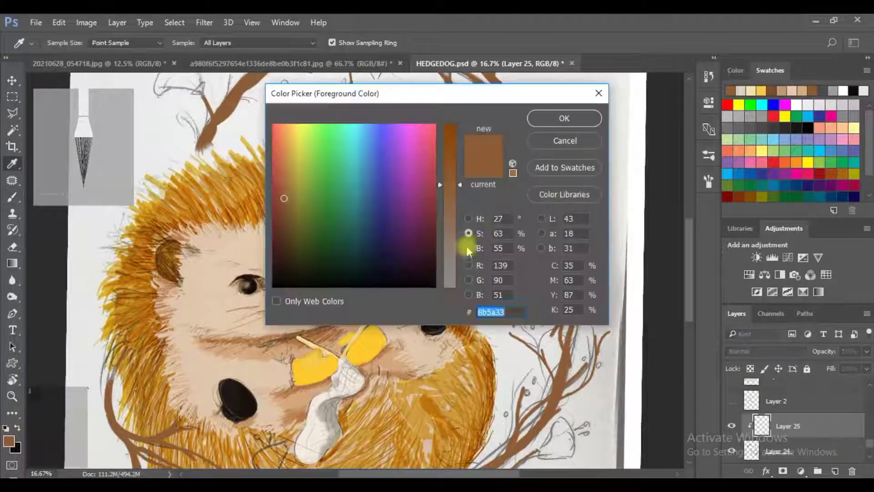
key("Return")
right_click(532, 148)
double_click(587, 251)
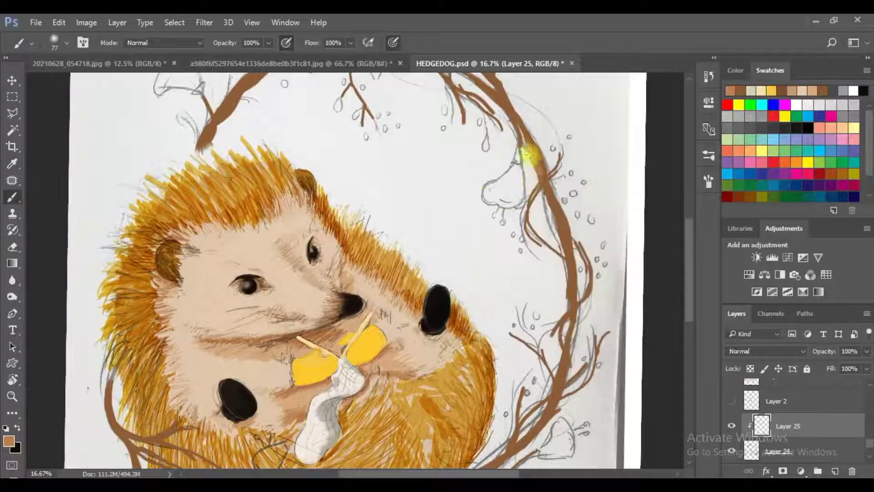
Step: Set the clipped brown layer to Multiply blending
scroll(609, 291, "down", 3)
scroll(609, 291, "left", 2)
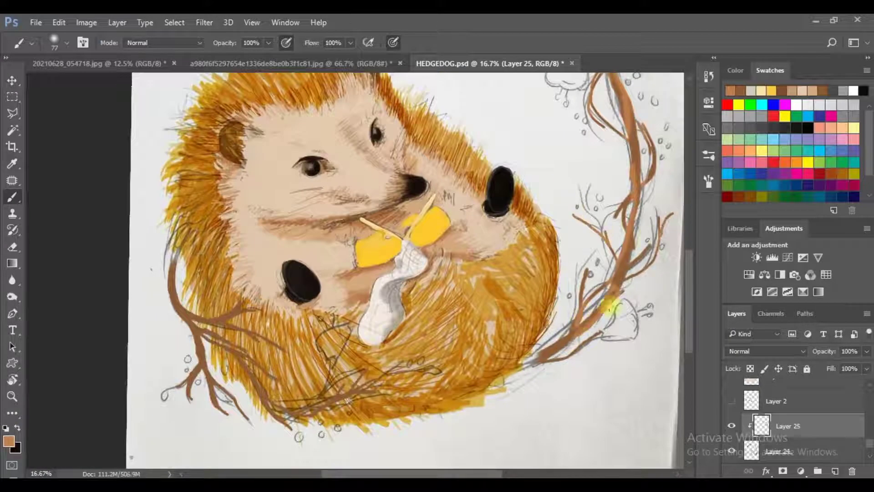
scroll(609, 308, "left", 3)
scroll(321, 225, "up", 5)
scroll(254, 108, "down", 3)
key("ctrl+minus")
key("ctrl+minus")
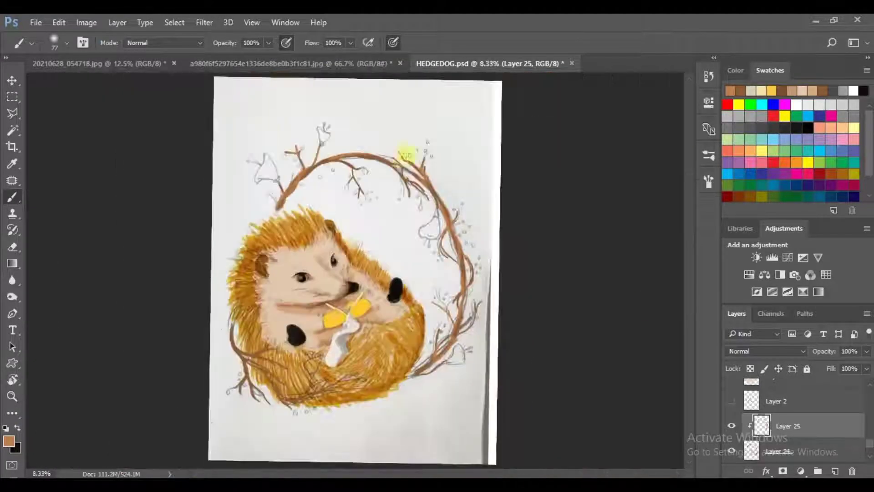
key("ctrl+plus")
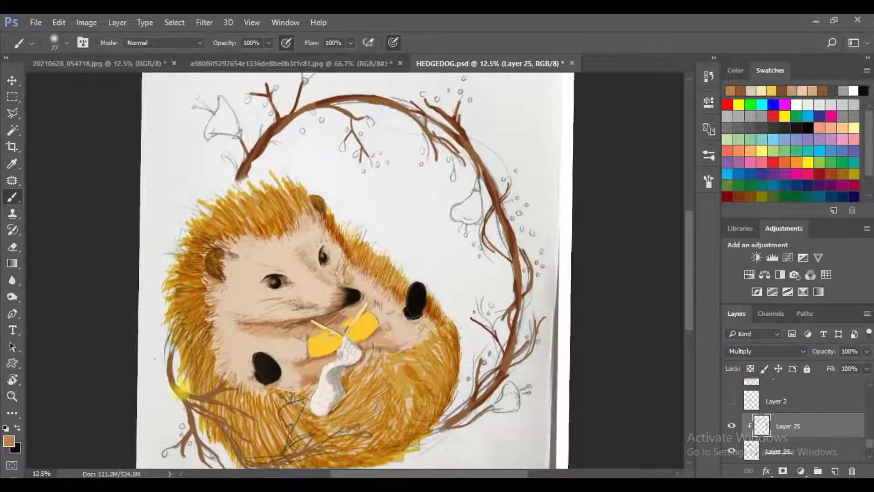
Step: Lower the vine layer's saturation to -40 with Hue/Saturation
key("alt+bracketleft")
key("alt+bracketleft")
key("ctrl+u")
left_click_drag(693, 228, 673, 229)
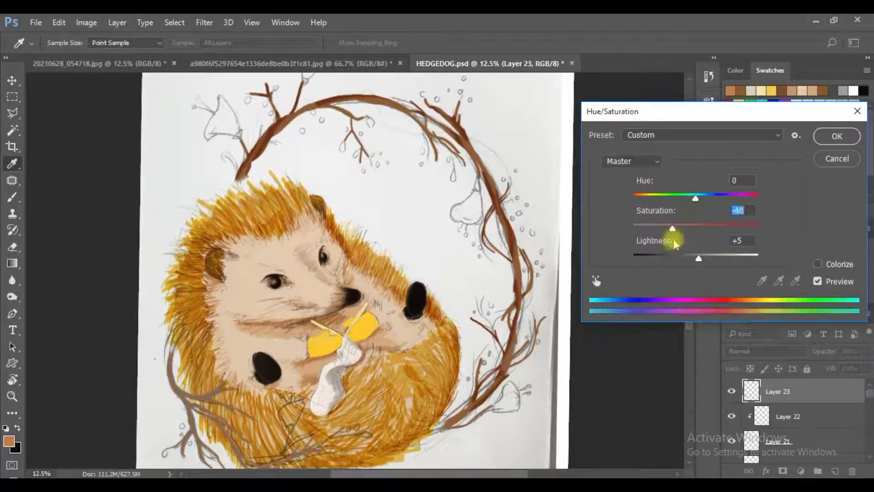
left_click(836, 136)
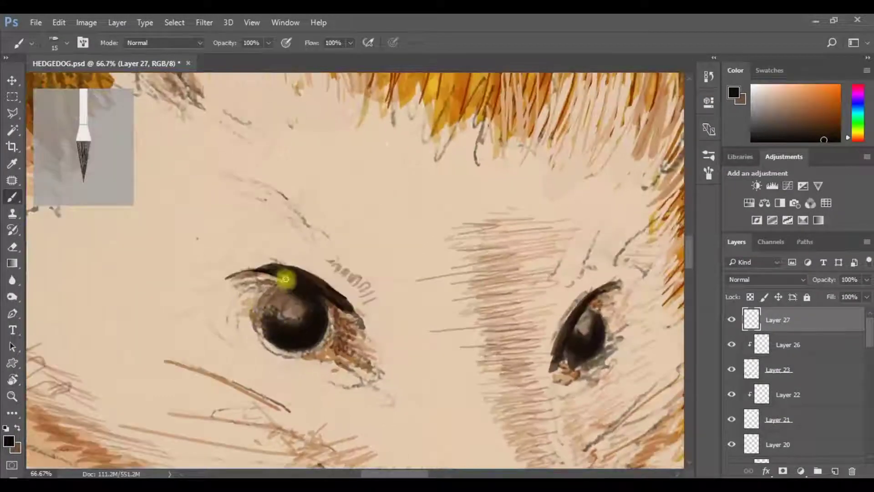
Step: Ink fine black lines on the right eyelid and hatch beside the left eye with a 5 px brush
right_click(345, 283)
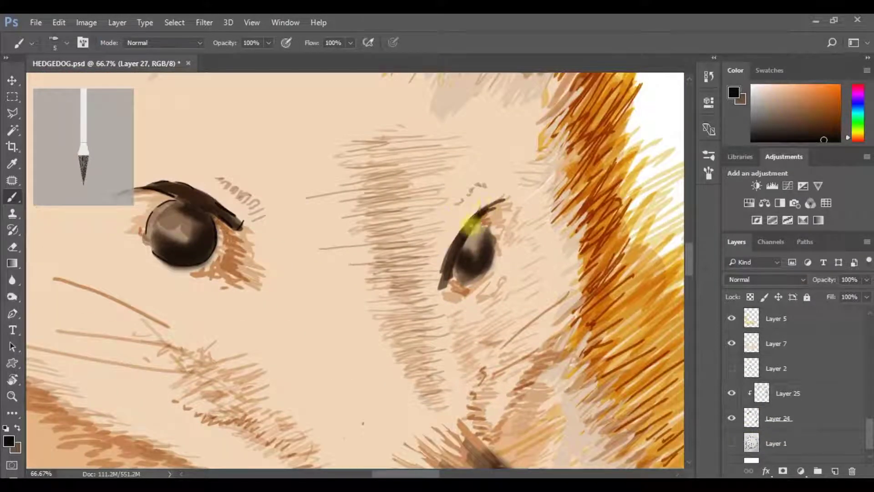
mouse_move(471, 225)
left_mouse_down()
mouse_move(460, 236)
mouse_move(490, 267)
mouse_move(491, 233)
left_mouse_up()
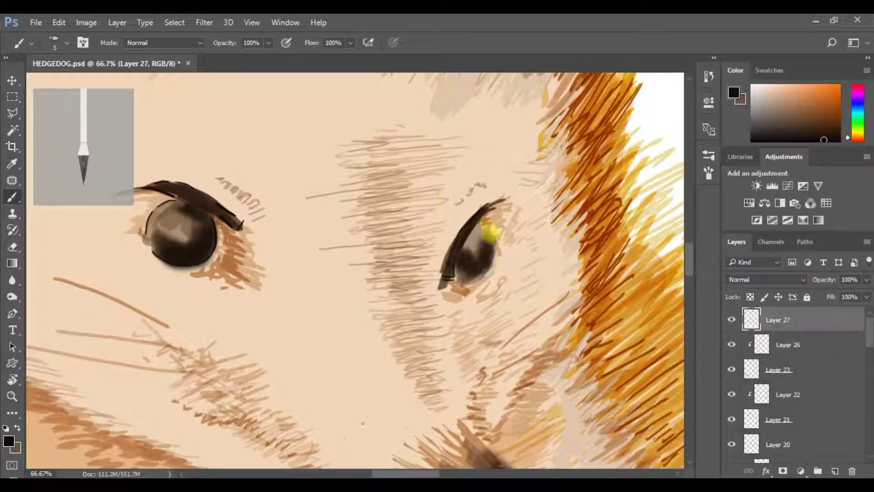
scroll(491, 233, "down", 2)
scroll(396, 259, "up", 1)
scroll(396, 259, "up", 2)
scroll(357, 249, "left", 4)
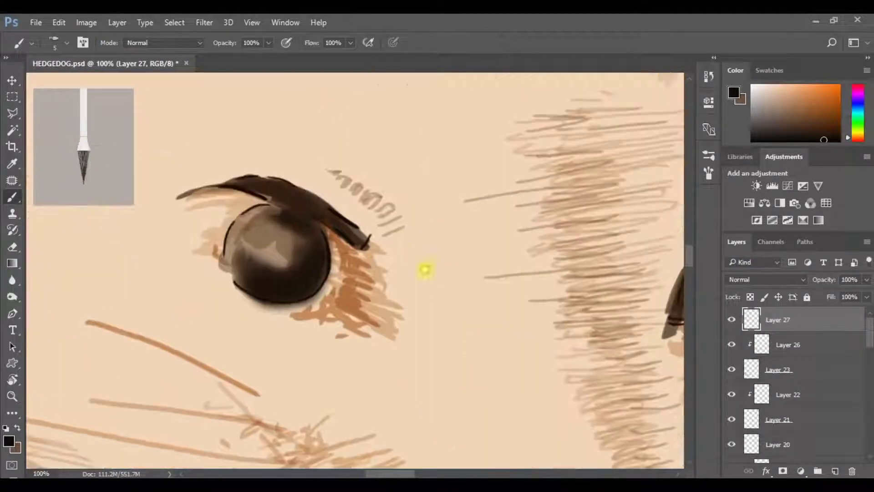
left_click_drag(387, 318, 357, 248)
scroll(357, 248, "down", 2)
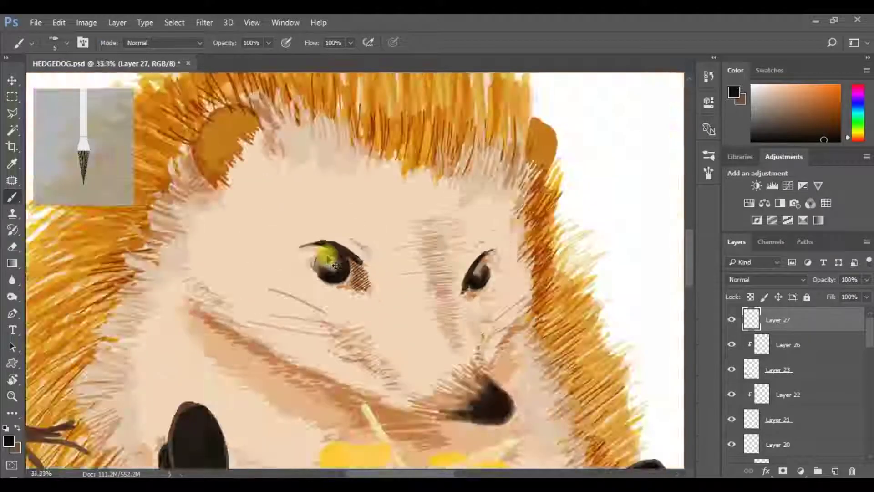
scroll(474, 284, "up", 1)
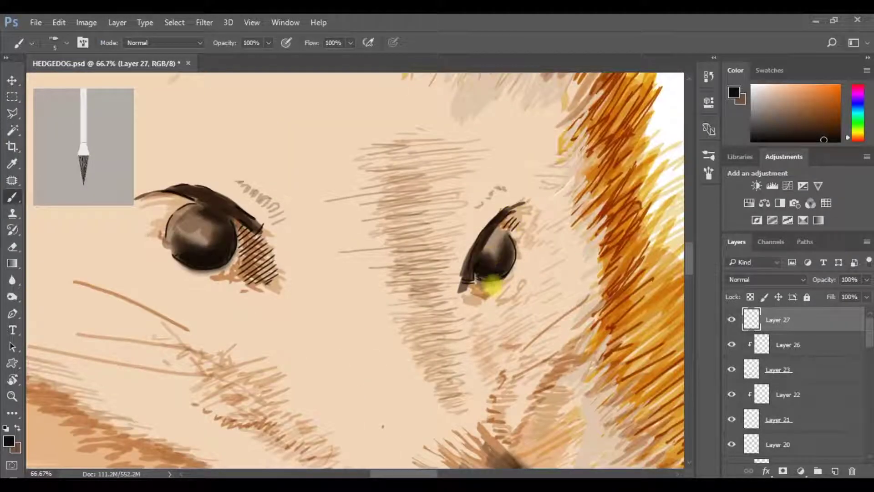
Step: Draw three dark whiskers to the left of the snout
key("ctrl+minus")
key("ctrl+minus")
key("ctrl+plus")
scroll(446, 296, "down", 5)
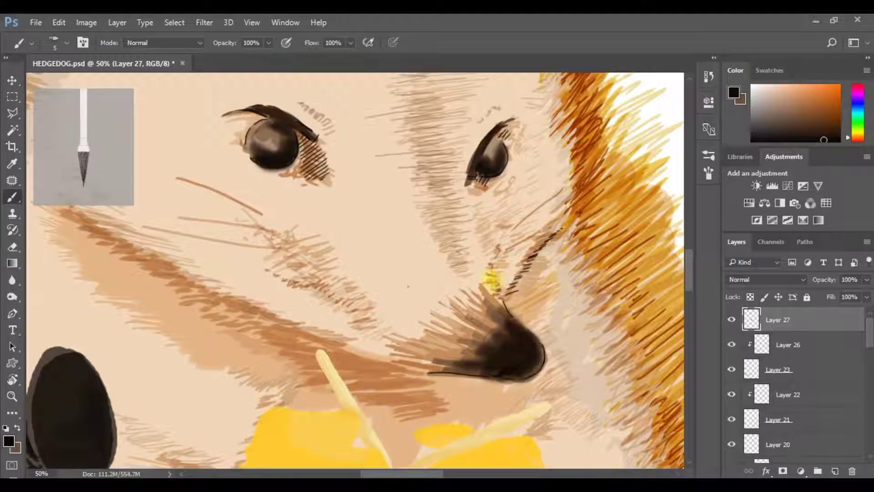
key("ctrl+minus")
key("ctrl+plus")
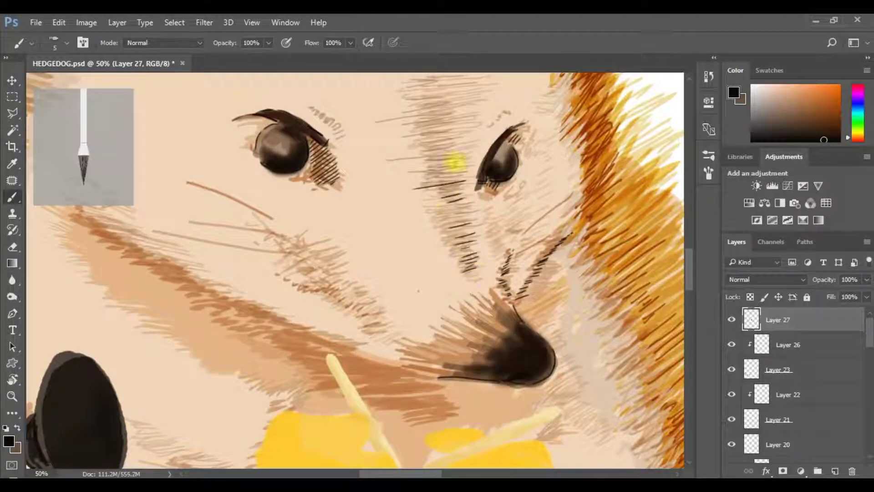
left_click_drag(332, 285, 235, 264)
left_click_drag(311, 258, 186, 242)
left_click_drag(276, 235, 226, 216)
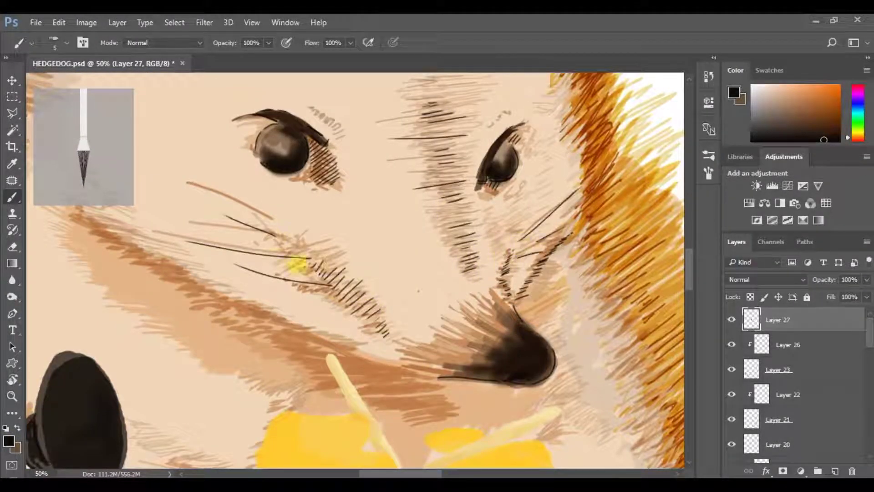
Step: Pick a beige colour and a soft brush tip
key("ctrl+minus")
key("ctrl+minus")
key("ctrl+minus")
left_click(326, 261, "alt")
right_click(423, 232)
left_click(485, 346)
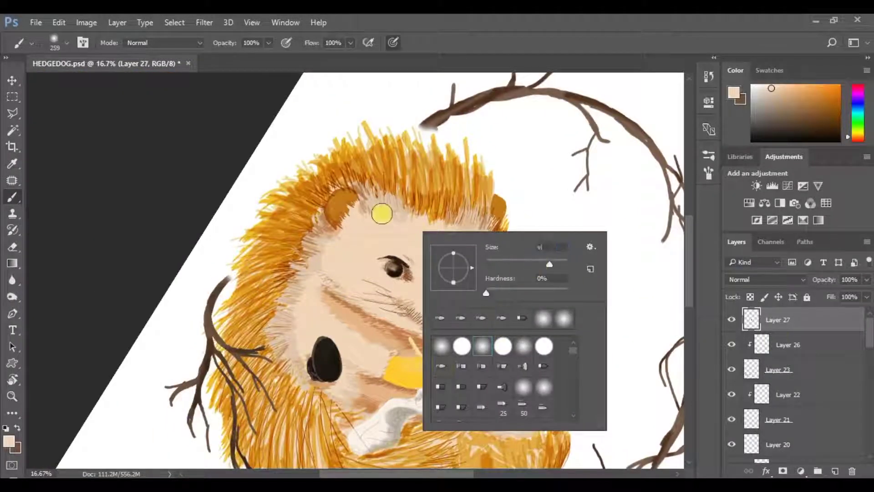
Step: Enlarge the soft brush to 259 px and brush beige on face colour Layer 10
key("ctrl+plus")
left_click(371, 215, "ctrl")
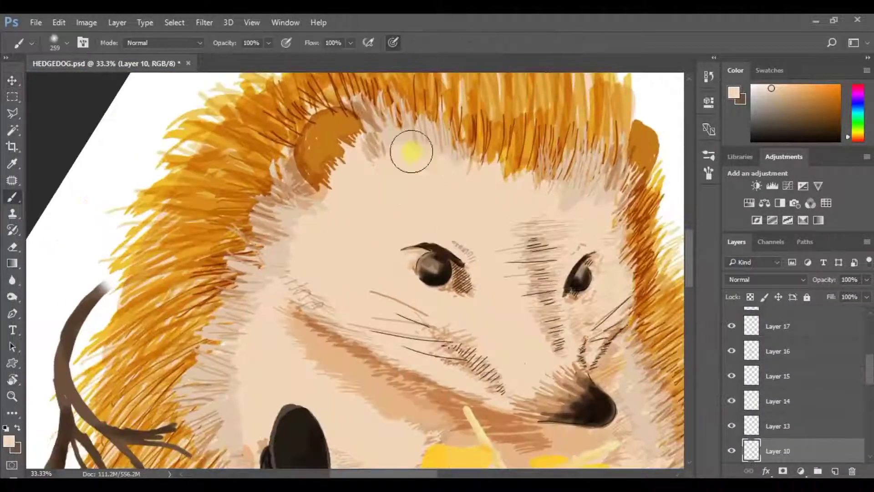
scroll(538, 295, "down", 5)
scroll(538, 295, "right", 4)
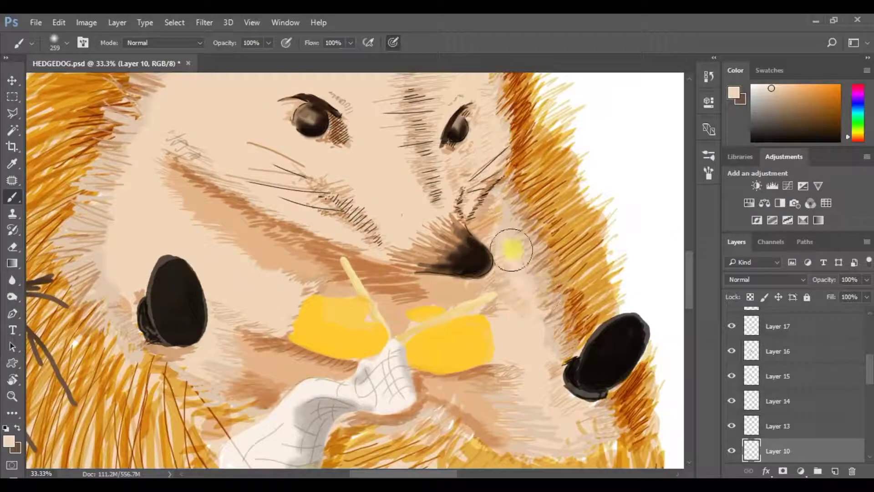
scroll(546, 412, "down", 2)
scroll(546, 412, "left", 1)
scroll(286, 228, "down", 3)
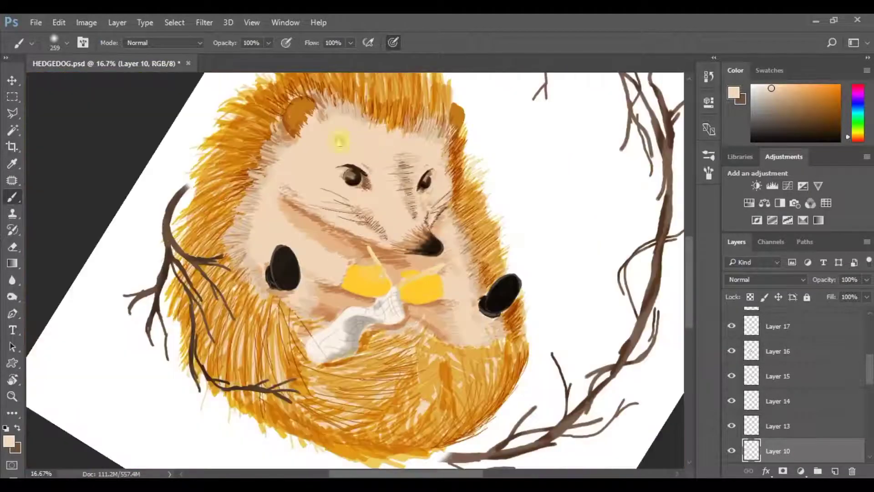
scroll(338, 141, "up", 4)
Step: Sample black from the eye and return to the brush on ink Layer 27
key("i")
left_click(474, 195)
left_click(413, 277)
key("ctrl+shift+alt+n")
key("b")
right_click(418, 287)
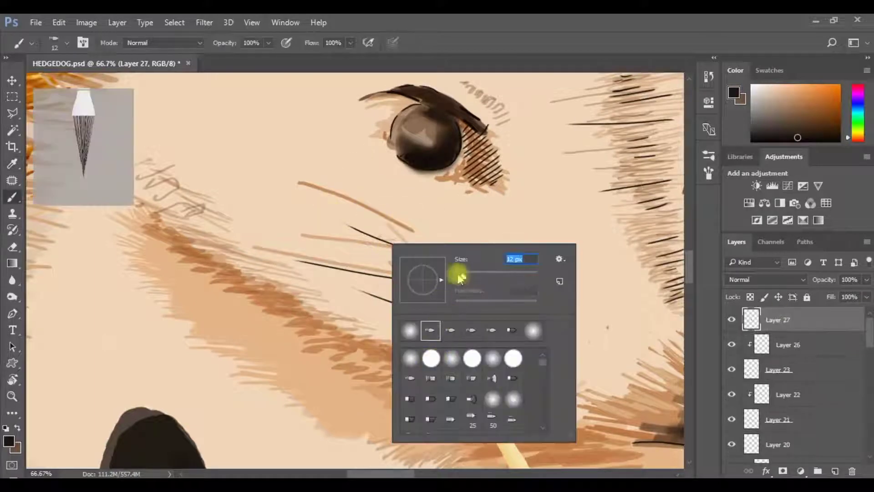
Step: Set a 5 px brush and ink the mouth line, undoing stray hatching beside the eye
left_click_drag(461, 279, 287, 306)
scroll(517, 224, "down", 1)
scroll(572, 318, "up", 2)
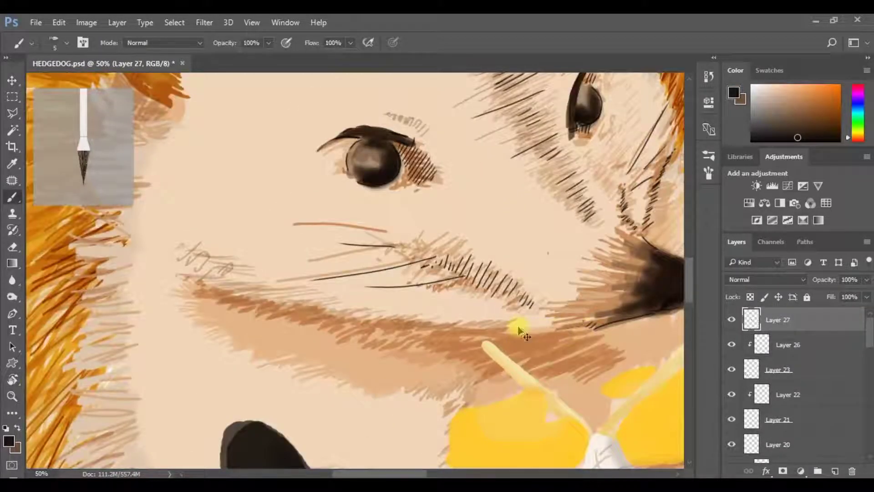
left_click_drag(517, 302, 291, 306)
scroll(273, 300, "down", 1)
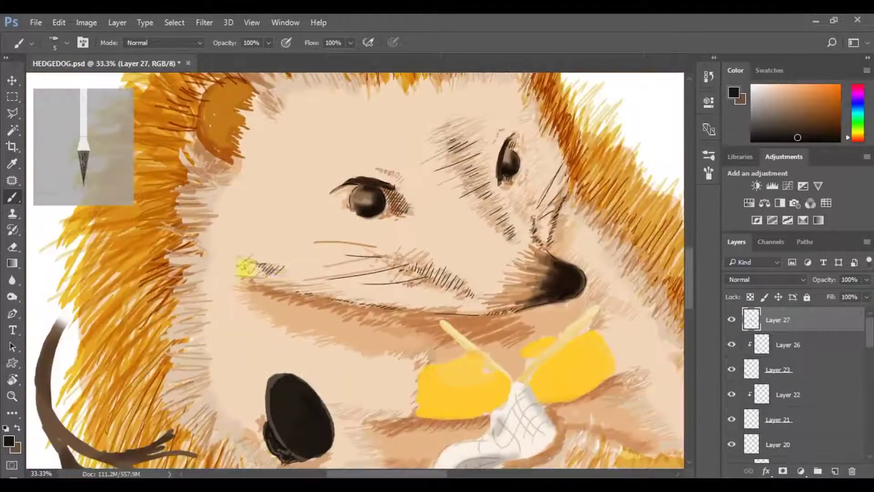
scroll(248, 269, "up", 1)
scroll(248, 269, "down", 2)
scroll(308, 199, "up", 2)
left_click_drag(321, 203, 305, 230)
left_click_drag(282, 178, 246, 204)
key("ctrl+alt+z")
key("ctrl+alt+z")
Step: Outline the brown ear in black and hatch its lower-left side
left_click_drag(288, 136, 383, 250)
left_click_drag(262, 139, 268, 266)
left_click(230, 189, "alt")
left_click_drag(264, 160, 301, 183)
key("ctrl+z")
left_click_drag(258, 253, 230, 214)
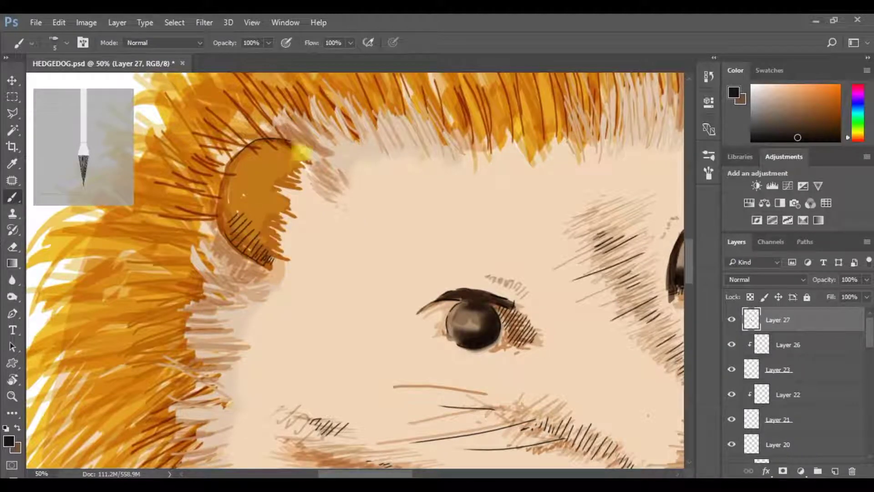
left_click_drag(283, 156, 288, 164)
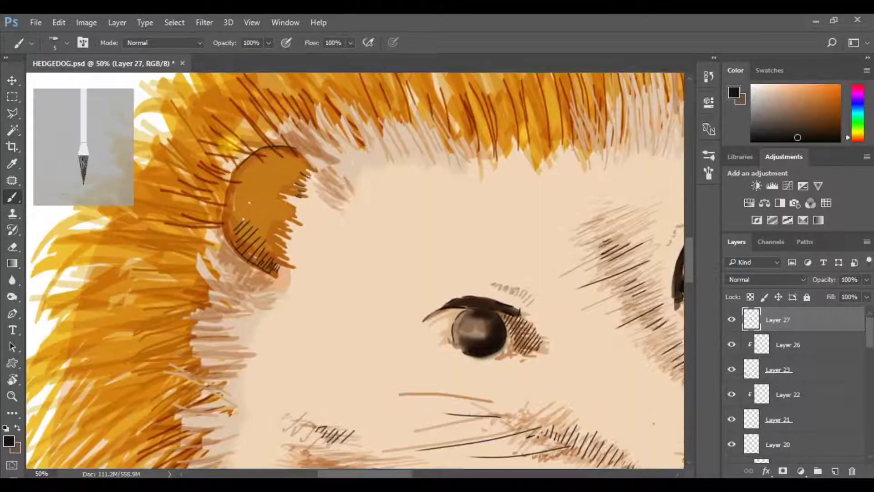
Step: Reshape the ear's rounded top-right edge, then zoom in on the muzzle and corn
left_click_drag(637, 136, 391, 260)
left_click_drag(451, 164, 494, 228)
key("ctrl+z")
key("ctrl+z")
mouse_move(496, 183)
left_mouse_down()
mouse_move(501, 194)
mouse_move(459, 223)
mouse_move(459, 193)
mouse_move(613, 287)
left_mouse_up()
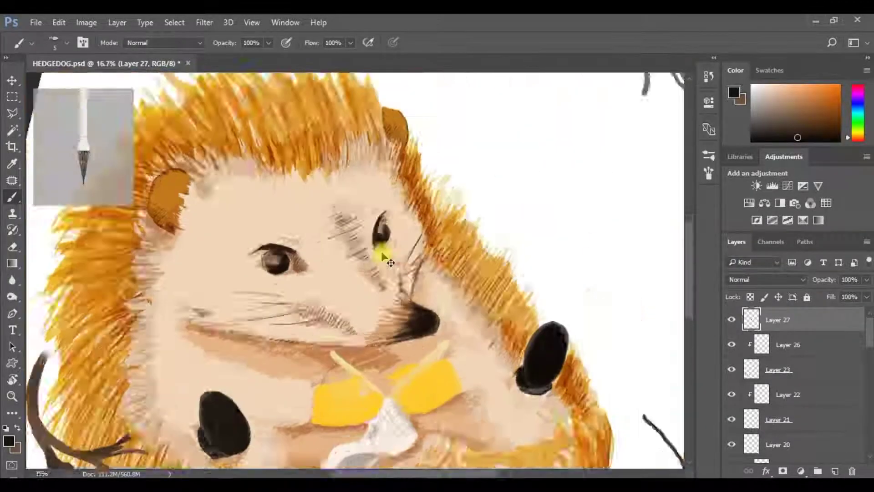
left_click_drag(382, 258, 156, 273)
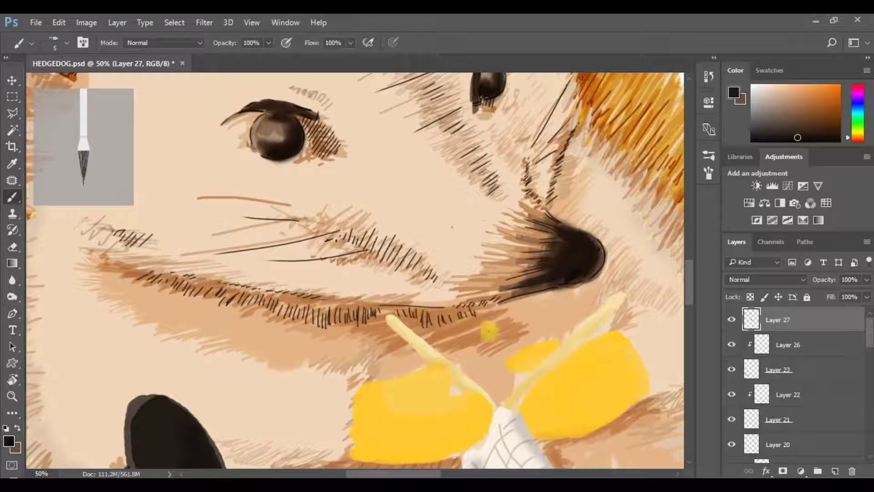
key("ctrl+minus")
key("ctrl+minus")
key("ctrl+minus")
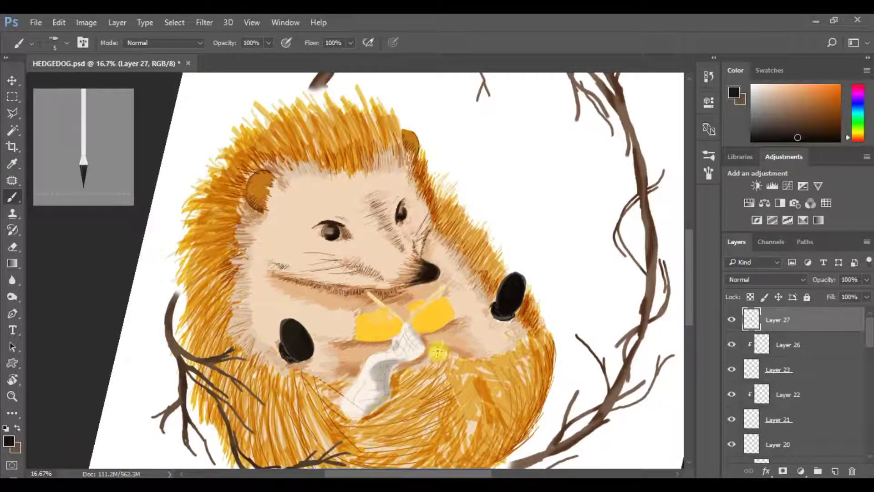
key("ctrl+plus")
key("ctrl+plus")
key("ctrl+plus")
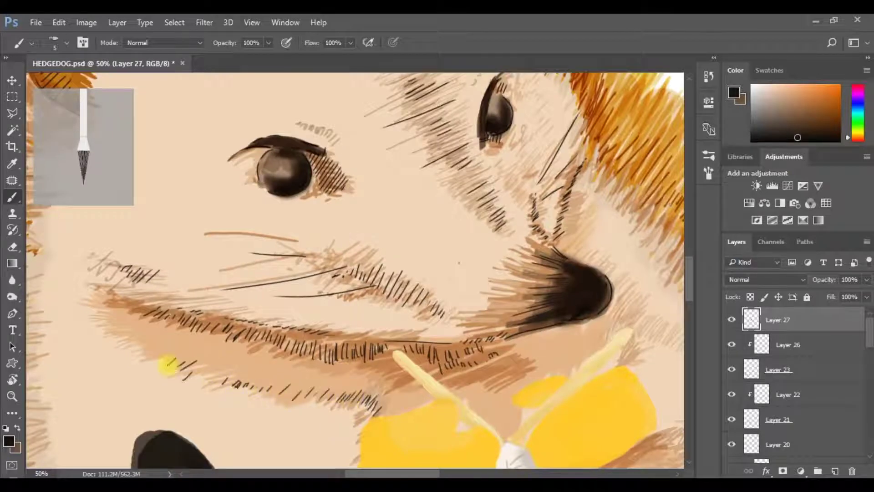
key("ctrl+plus")
scroll(205, 246, "down", 3)
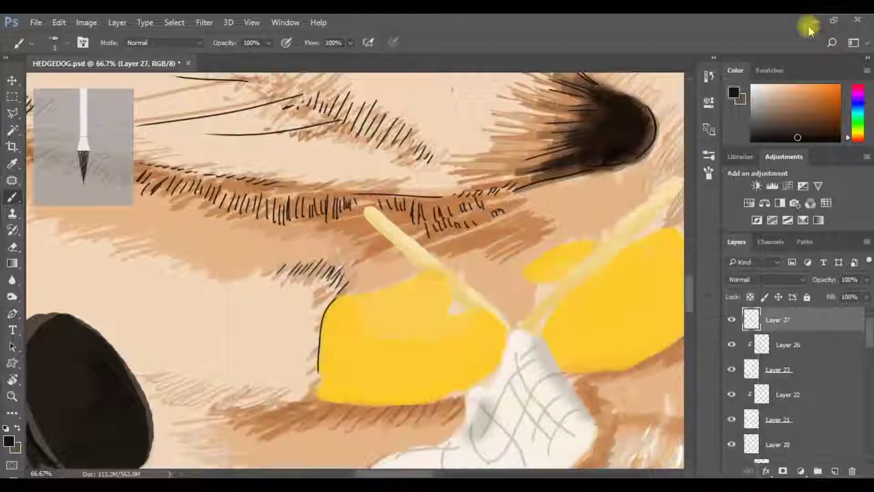
Step: Outline the left corn piece's top and right edge and hatch its left edge
left_click_drag(446, 275, 339, 297)
mouse_move(505, 331)
left_mouse_down()
mouse_move(450, 313)
mouse_move(455, 396)
left_mouse_up()
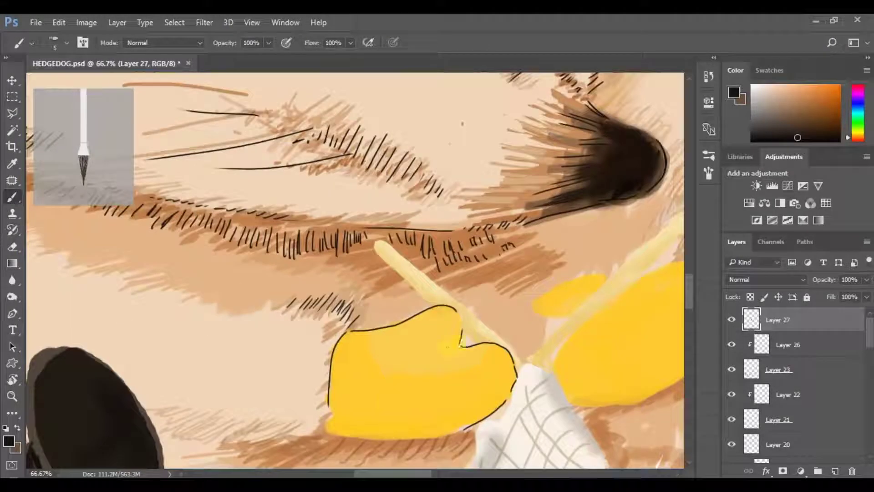
left_click_drag(461, 319, 452, 346)
left_click_drag(351, 336, 339, 398)
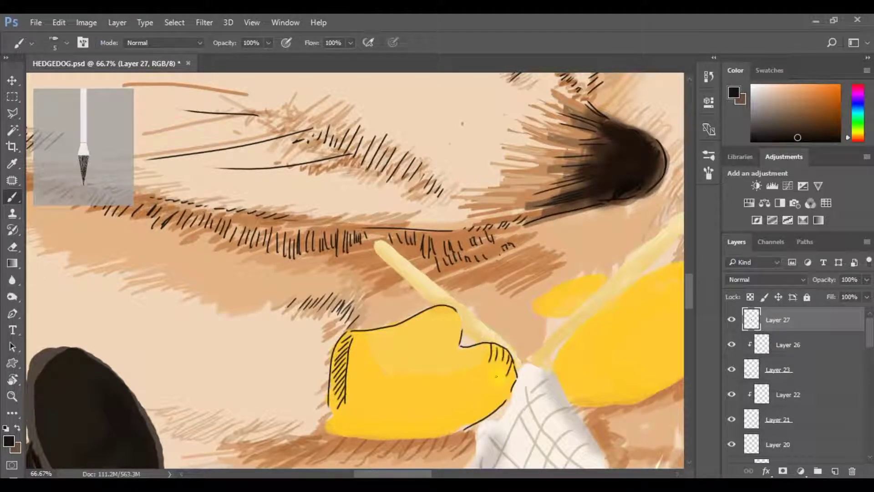
Step: Cross-hatch the corn's lower half with contour lines and add short hatching along the muzzle
left_click_drag(369, 384, 455, 380)
left_click_drag(389, 397, 474, 391)
left_click_drag(385, 417, 480, 404)
left_click_drag(416, 428, 482, 412)
left_click_drag(386, 387, 418, 424)
left_click_drag(429, 387, 451, 426)
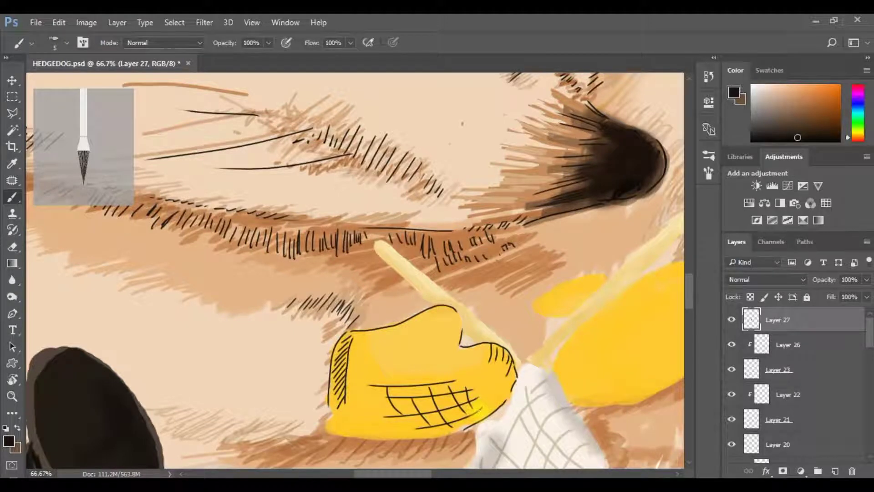
mouse_move(346, 435)
left_mouse_down()
mouse_move(223, 442)
mouse_move(157, 430)
left_mouse_up()
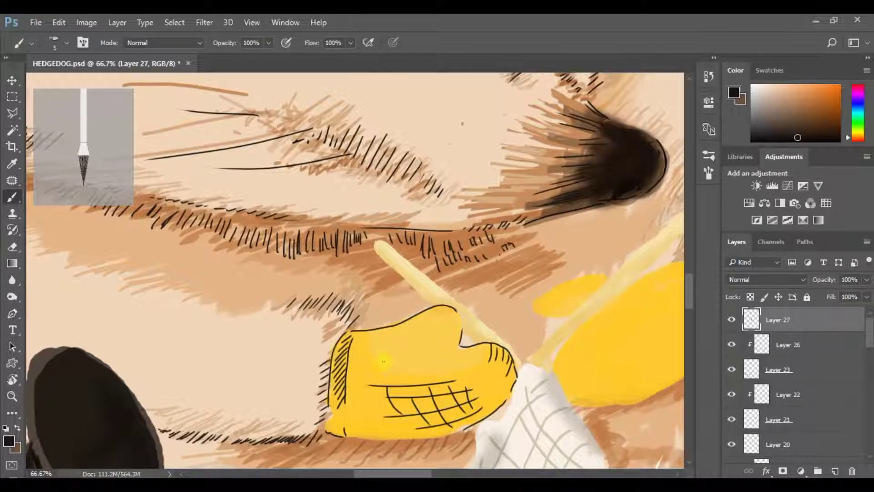
scroll(384, 361, "down", 5)
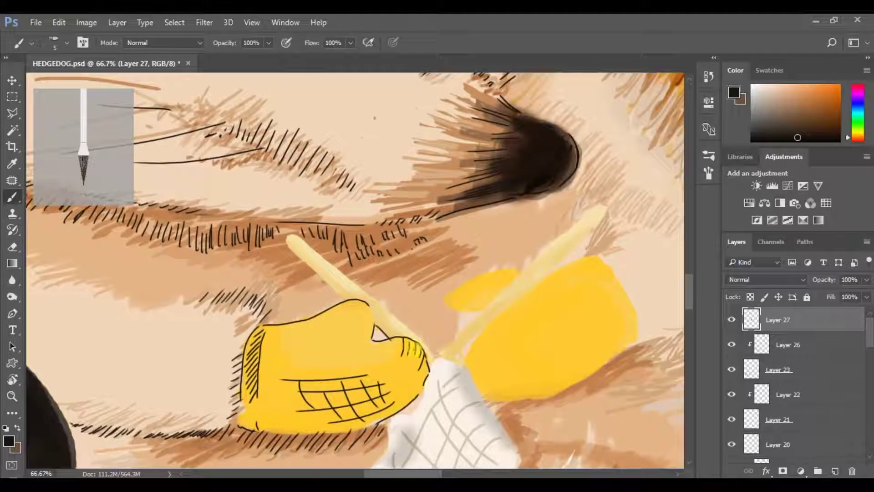
scroll(415, 337, "down", 3)
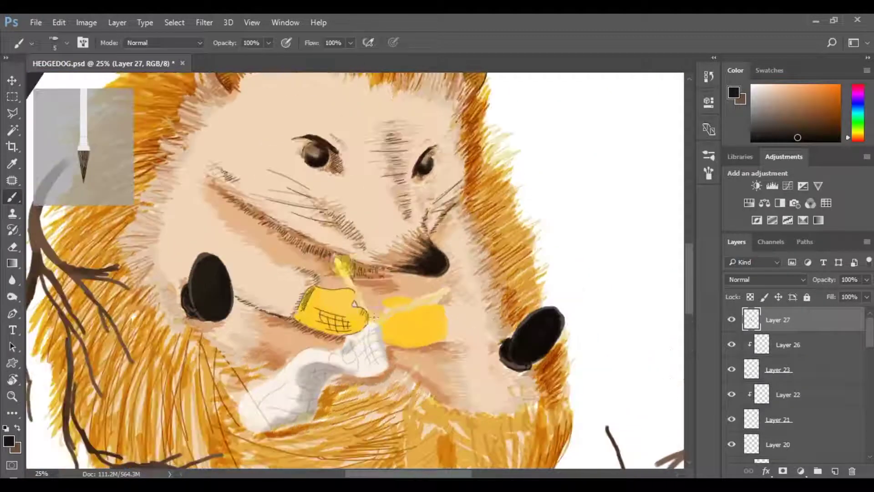
scroll(374, 313, "up", 3)
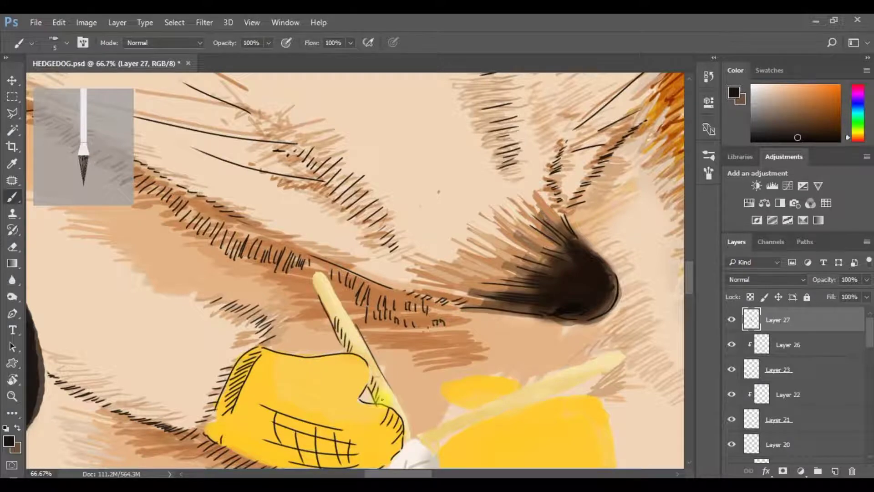
Step: Fill the right corn's small side lobe with yellow
left_click_drag(381, 399, 412, 179)
left_click_drag(392, 239, 396, 262)
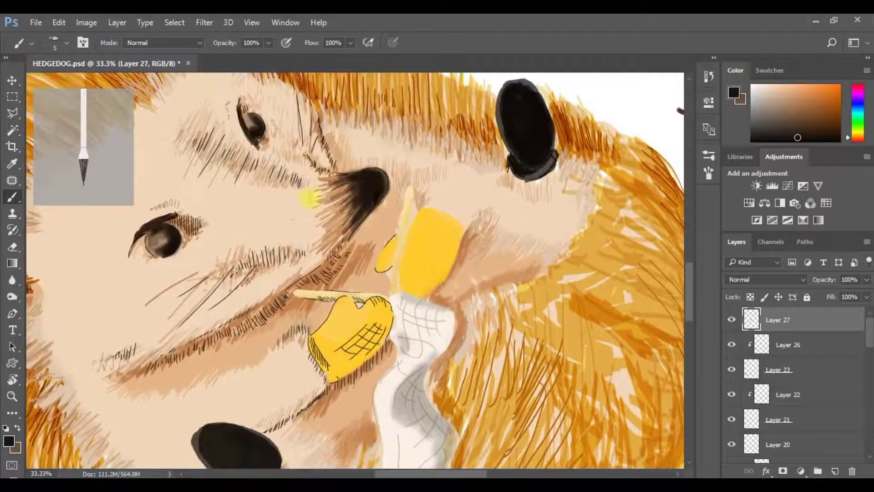
left_click_drag(414, 198, 507, 242)
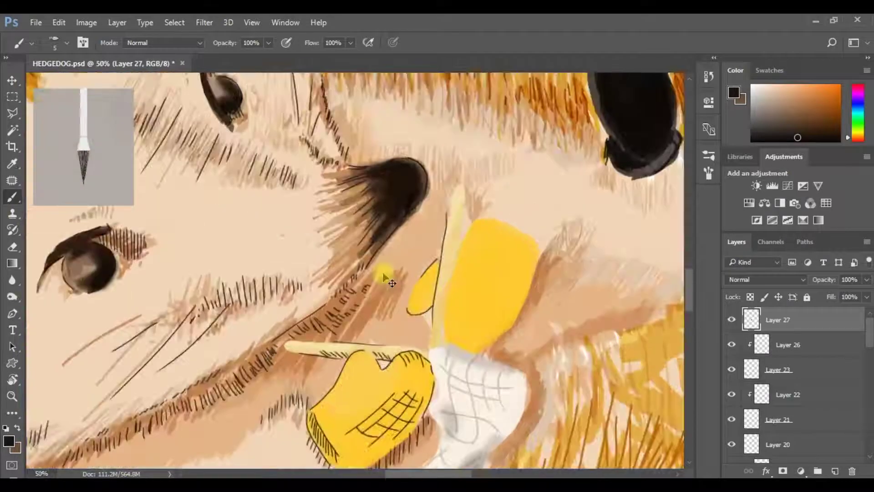
key("e")
key("b")
Step: Outline the pale stick's tip and right edge and the right corn's edge in black ink
left_click_drag(495, 160, 500, 182)
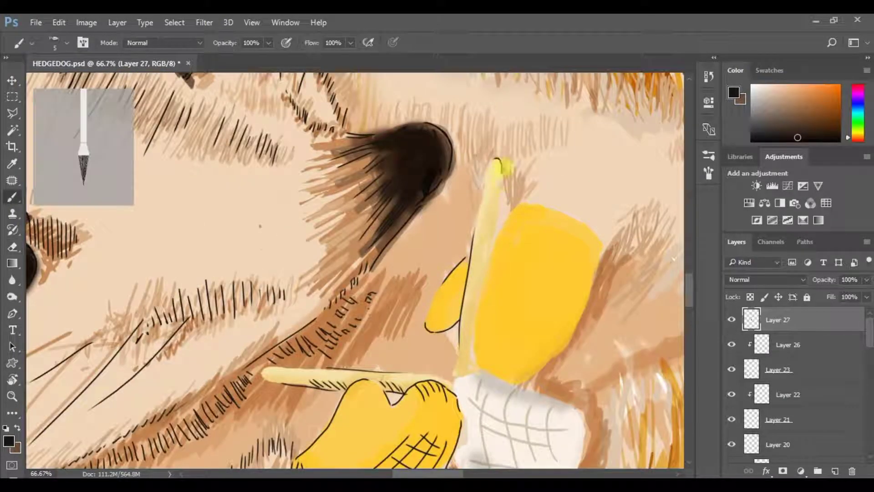
left_click_drag(491, 262, 475, 371)
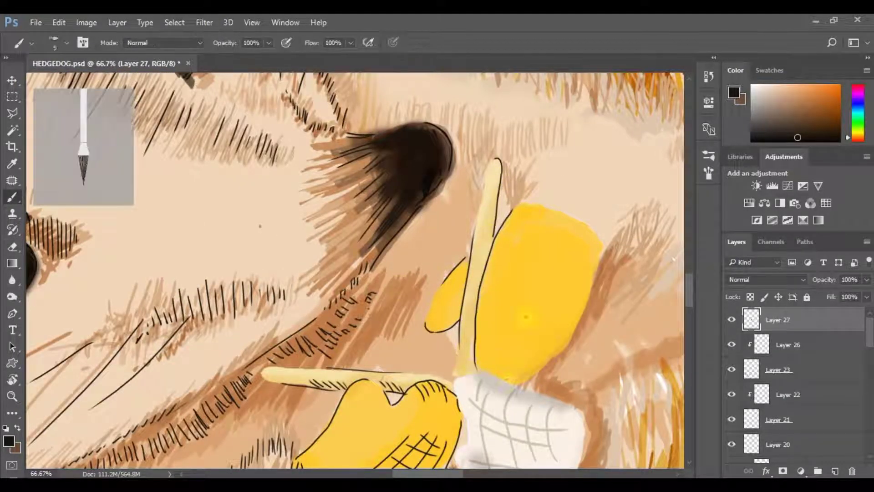
left_click_drag(522, 384, 600, 253)
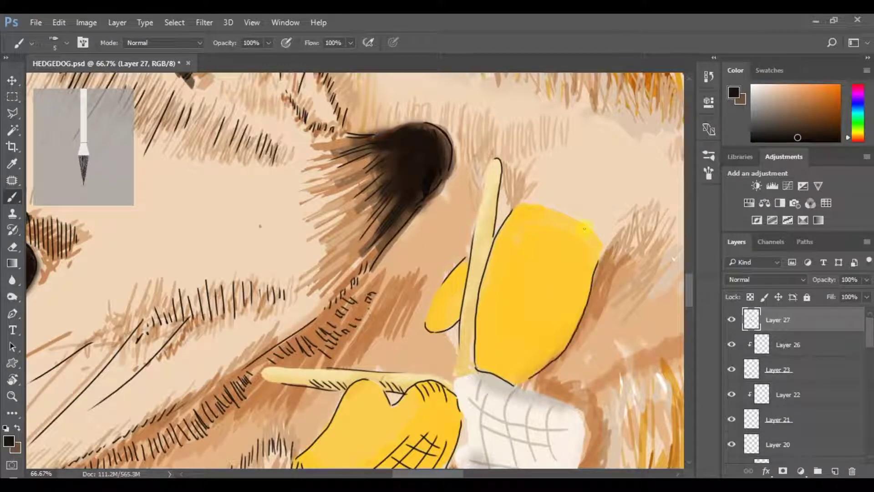
Step: Hatch shading along the right corn's right edge, then reset the view upright and zoomed in
mouse_move(468, 270)
left_mouse_down()
mouse_move(353, 245)
mouse_move(336, 275)
mouse_move(351, 281)
left_mouse_up()
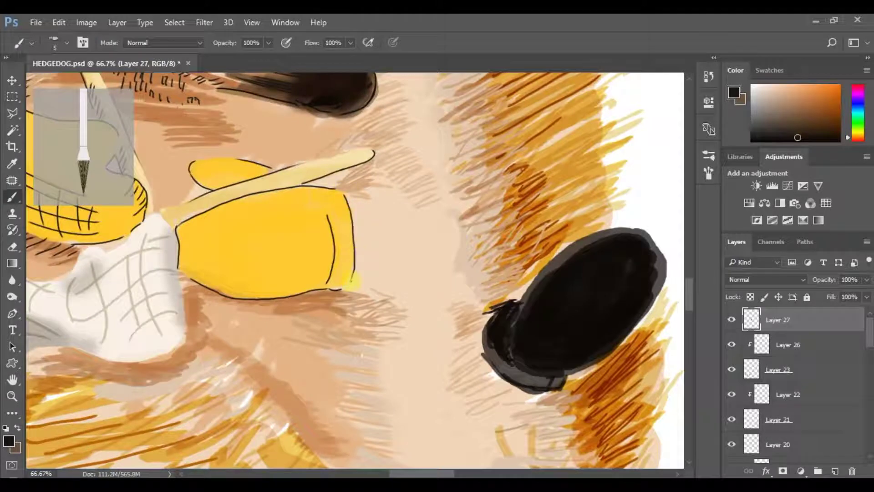
left_click_drag(328, 253, 320, 286)
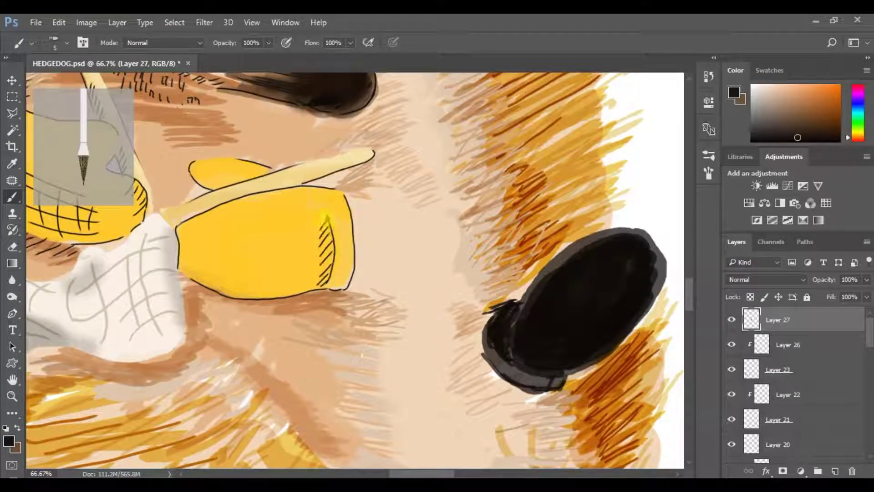
mouse_move(306, 245)
left_mouse_down()
mouse_move(461, 317)
mouse_move(503, 197)
left_mouse_up()
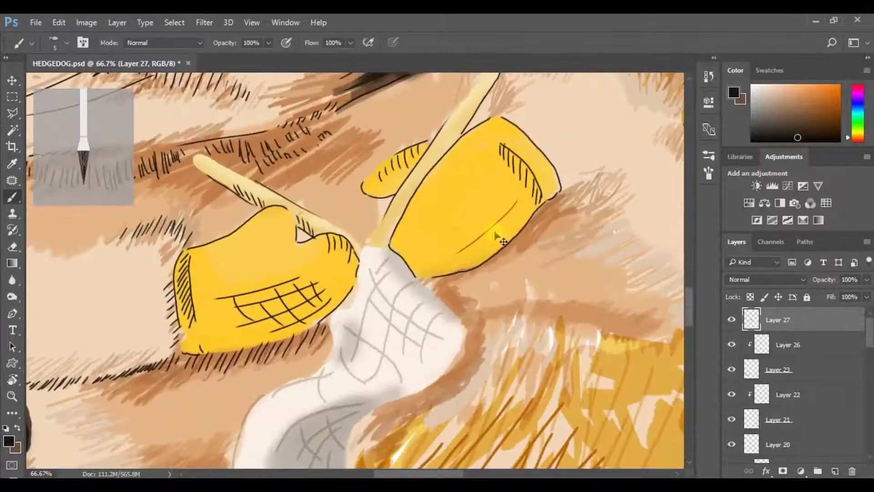
key("r")
left_click_drag(469, 175, 503, 255)
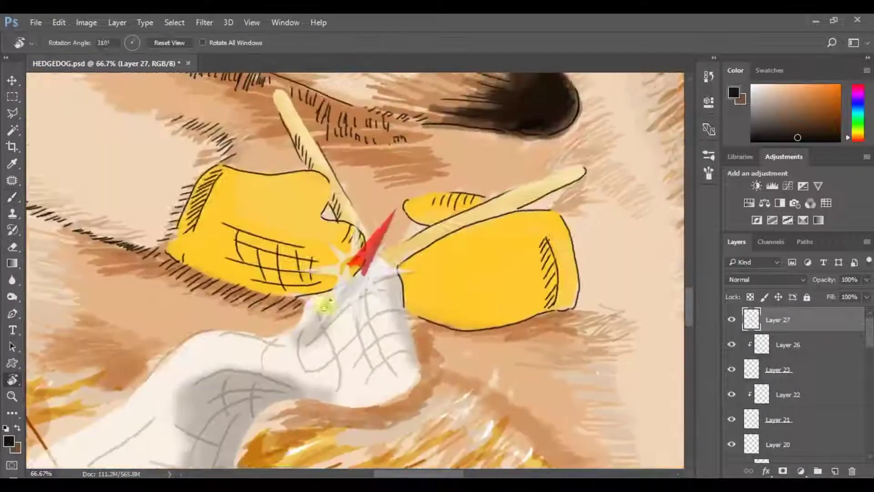
key("Escape")
key("b")
key("ctrl+minus")
key("ctrl+minus")
key("ctrl+minus")
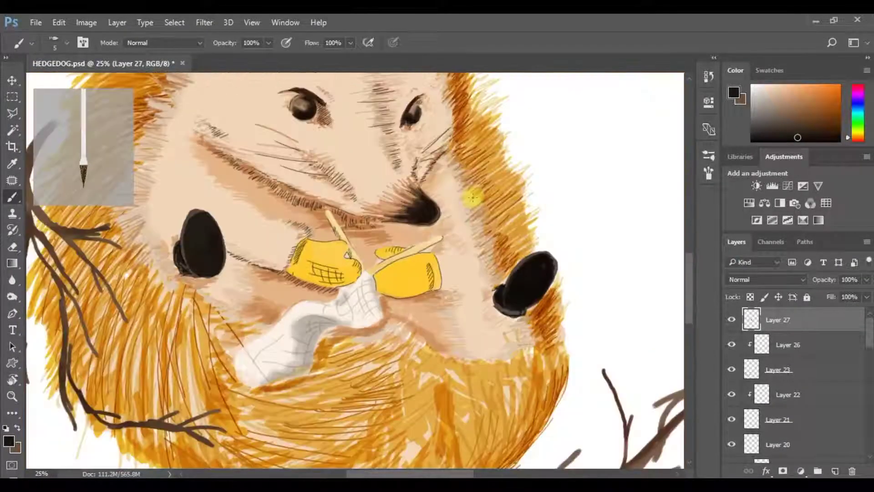
key("ctrl+1")
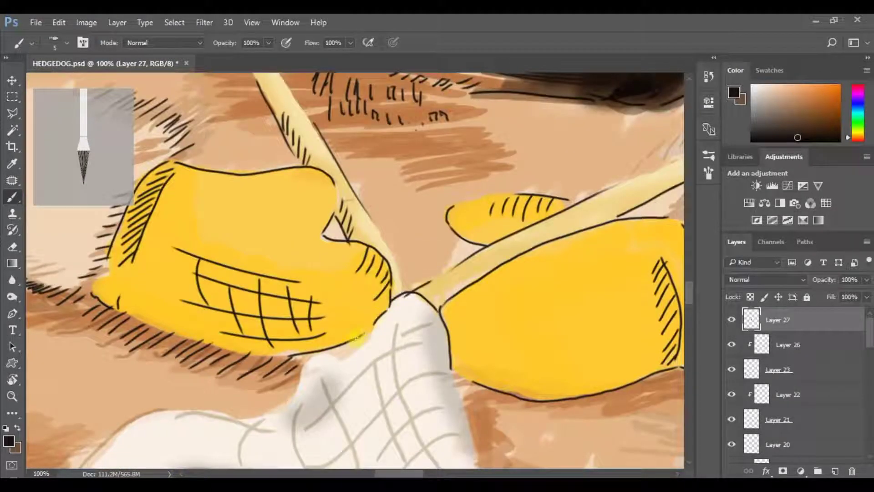
Step: Ink the left corn piece's right edge in black and bring the cloth into view
scroll(410, 294, "down", 2)
scroll(478, 277, "up", 2)
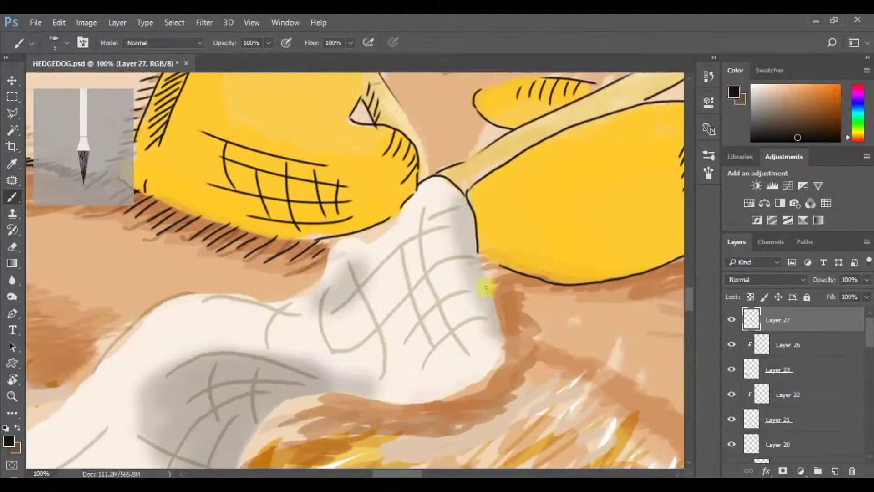
left_click_drag(482, 264, 494, 356)
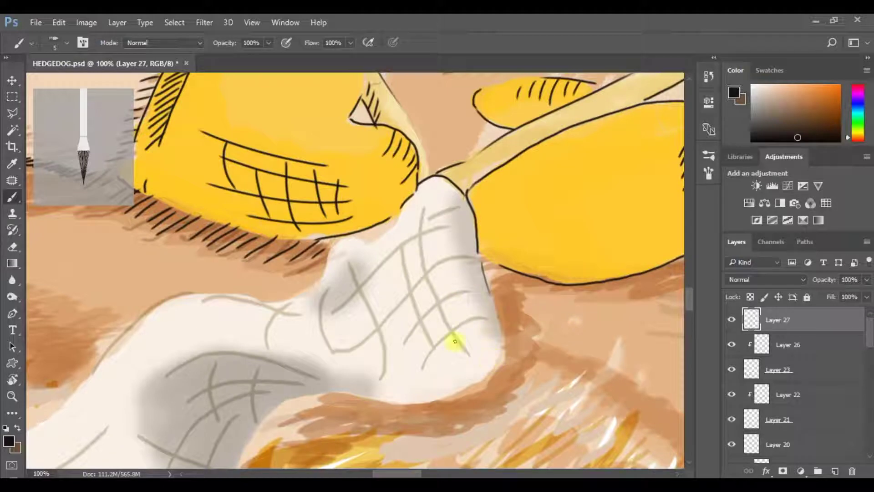
key("ctrl+minus")
key("r")
left_click_drag(499, 322, 428, 309)
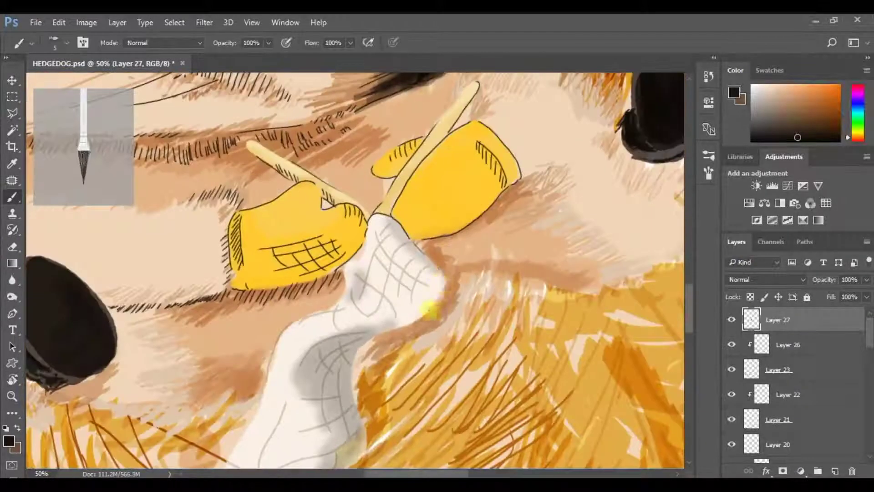
key("e")
key("b")
key("ctrl+plus")
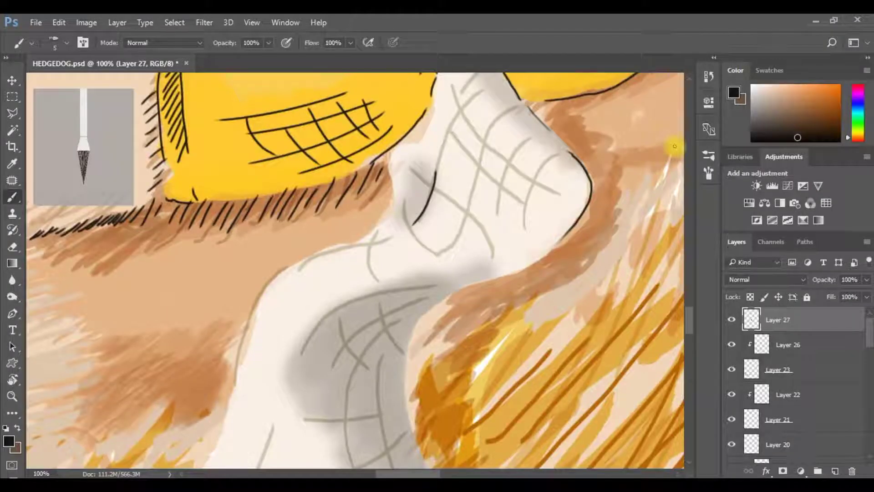
Step: Cross-hatch the cloth's upper part and hatch a shadow along its edge
key("ctrl+minus")
key("ctrl+minus")
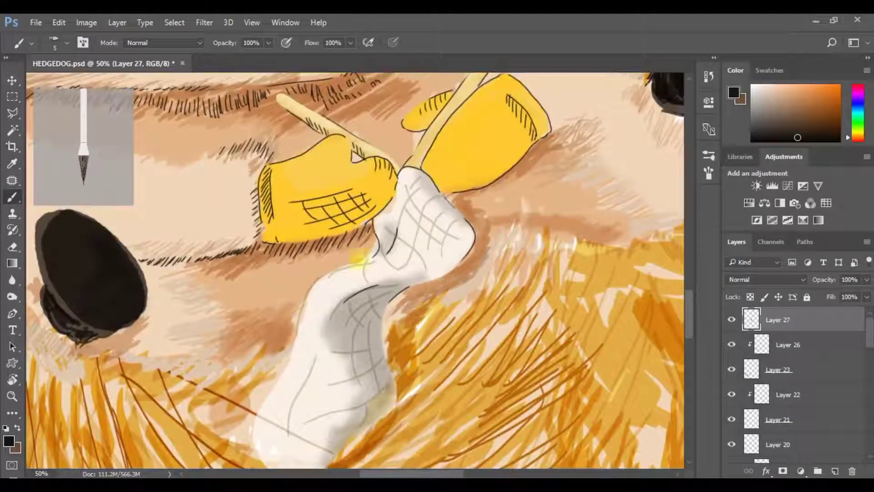
scroll(378, 291, "down", 2)
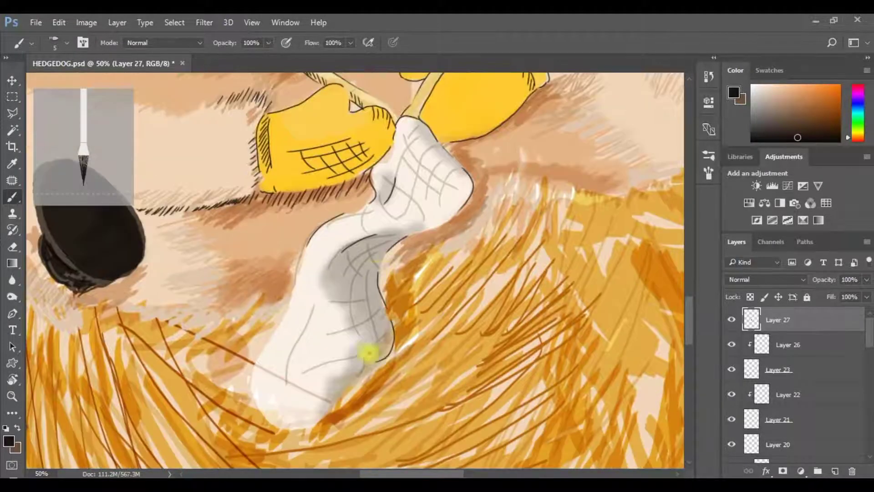
mouse_move(342, 282)
left_mouse_down()
mouse_move(364, 260)
mouse_move(346, 276)
mouse_move(346, 337)
left_mouse_up()
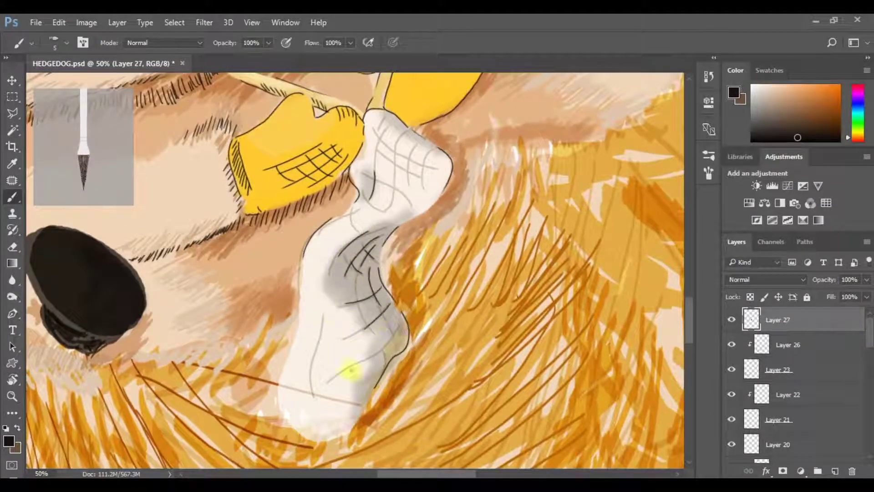
mouse_move(412, 187)
left_mouse_down()
mouse_move(376, 204)
mouse_move(382, 157)
mouse_move(424, 177)
left_mouse_up()
left_click_drag(352, 326, 313, 361)
mouse_move(419, 250)
left_mouse_down()
mouse_move(392, 273)
mouse_move(510, 232)
mouse_move(551, 198)
left_mouse_up()
Step: Hatch a black shadow beneath the cloth's lower fold
scroll(417, 243, "up", 2)
key("Return")
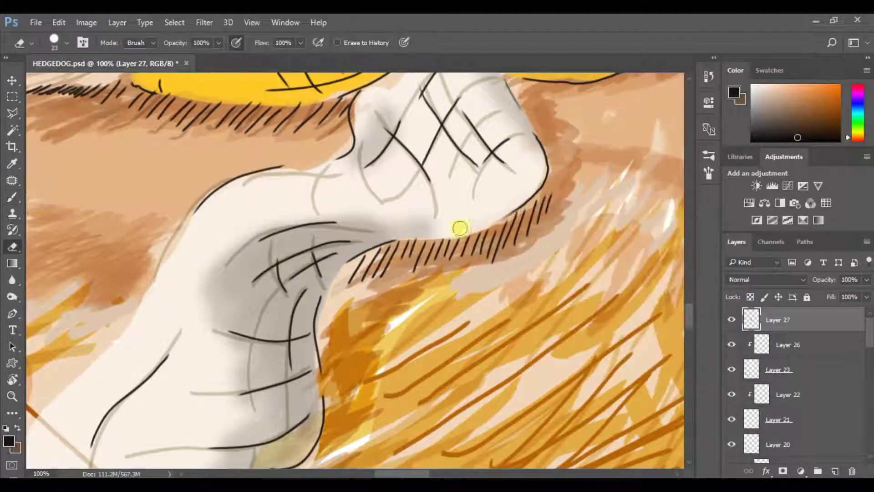
scroll(458, 230, "down", 4)
scroll(364, 359, "up", 3)
key("b")
scroll(362, 343, "up", 3)
scroll(364, 332, "right", 5)
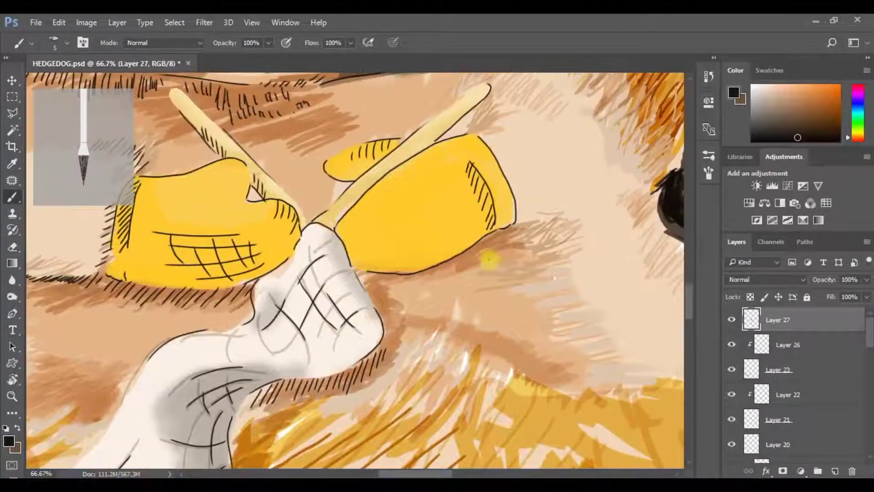
scroll(403, 349, "down", 3)
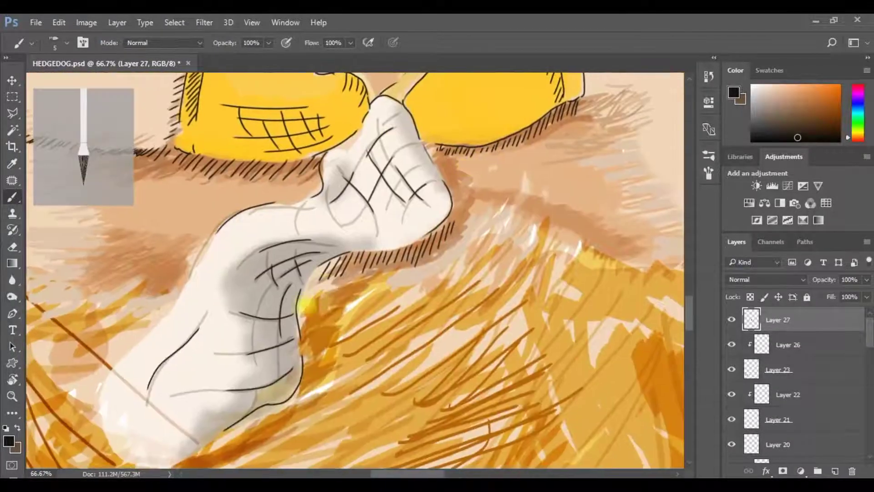
scroll(318, 273, "down", 3)
scroll(319, 273, "up", 3)
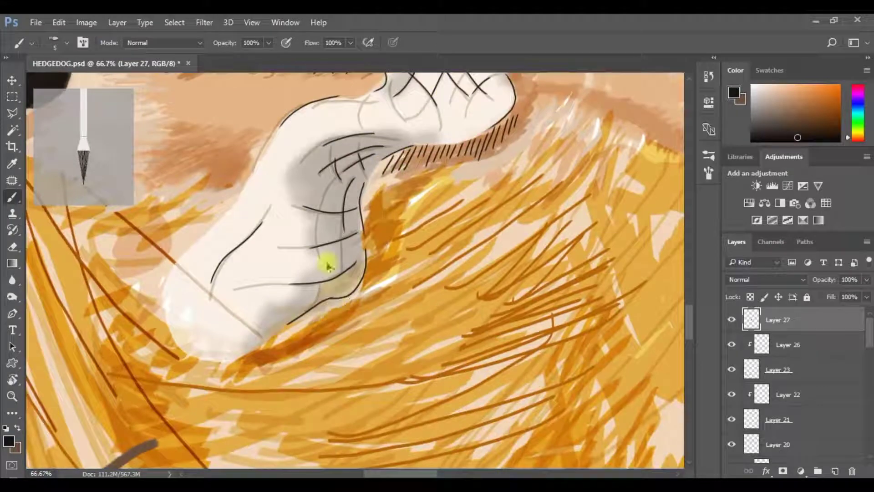
mouse_move(320, 308)
left_mouse_down()
mouse_move(244, 362)
mouse_move(195, 365)
left_mouse_up()
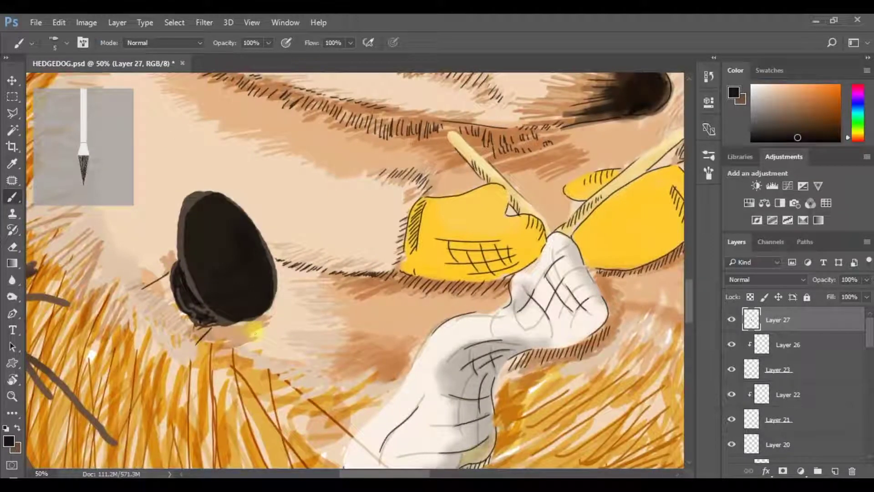
key("ctrl+minus")
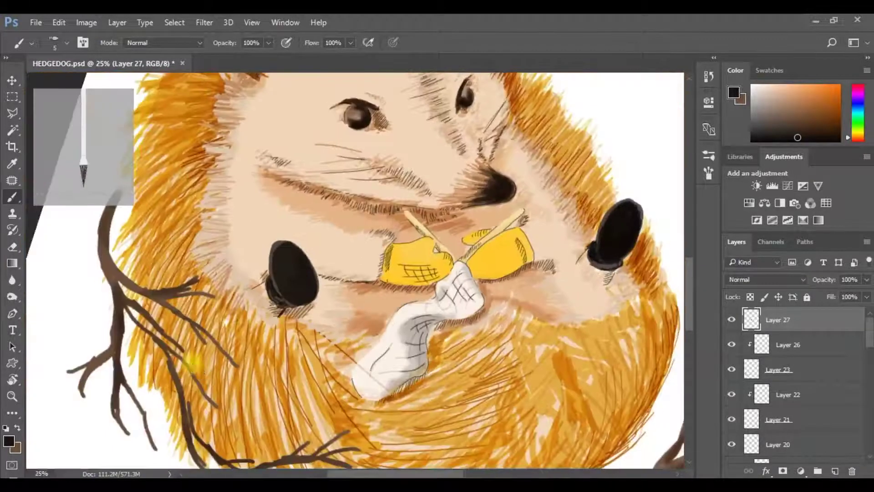
Step: Brush small darker strokes on Layer 27 at the right paw's edge and the patch above it
scroll(662, 224, "up", 3)
scroll(510, 432, "down", 3)
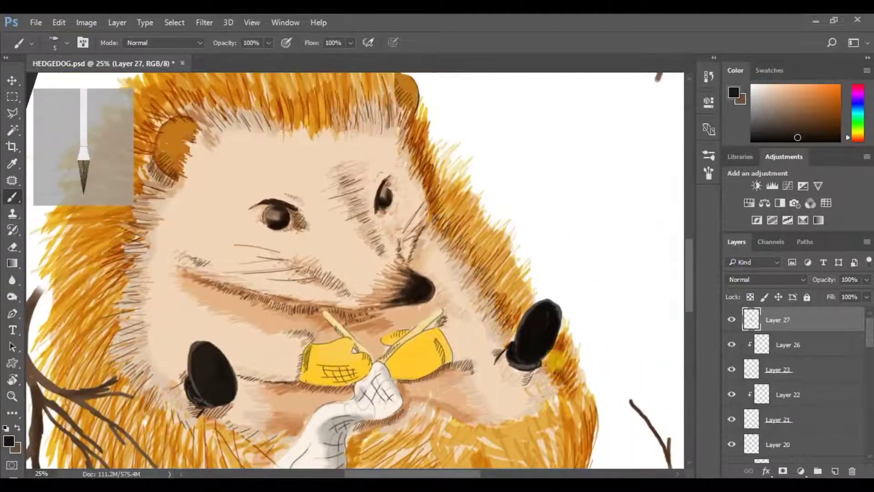
left_click_drag(553, 360, 538, 362)
left_click_drag(528, 300, 492, 234)
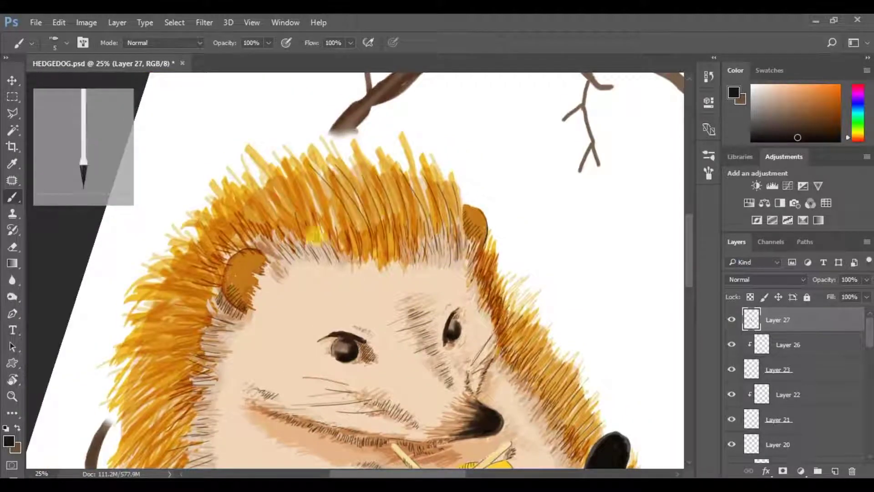
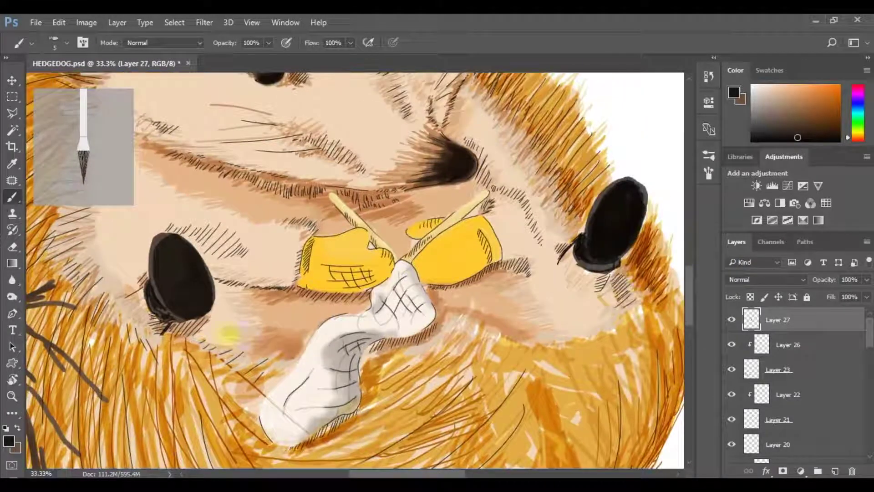
Step: Hatch dark strokes on the cheek and sample the beige skin colour with single-point sampling
left_click_drag(293, 363, 255, 330)
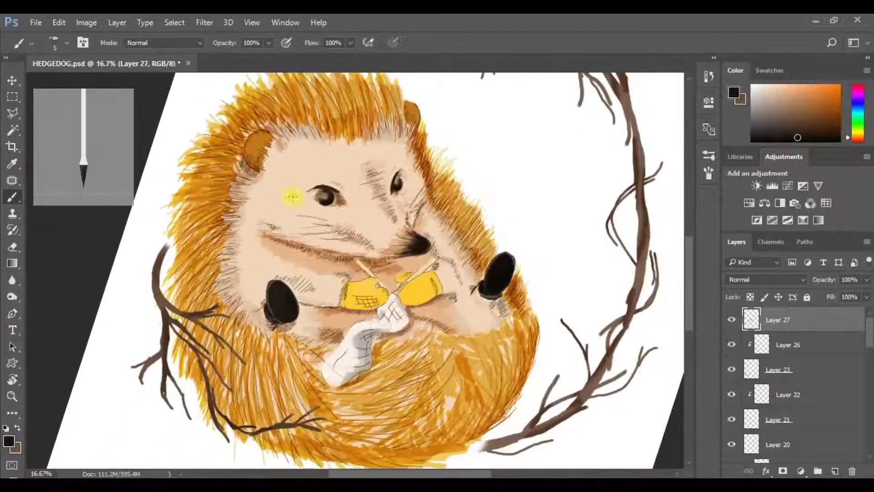
left_click(260, 183, "alt")
right_click(265, 168)
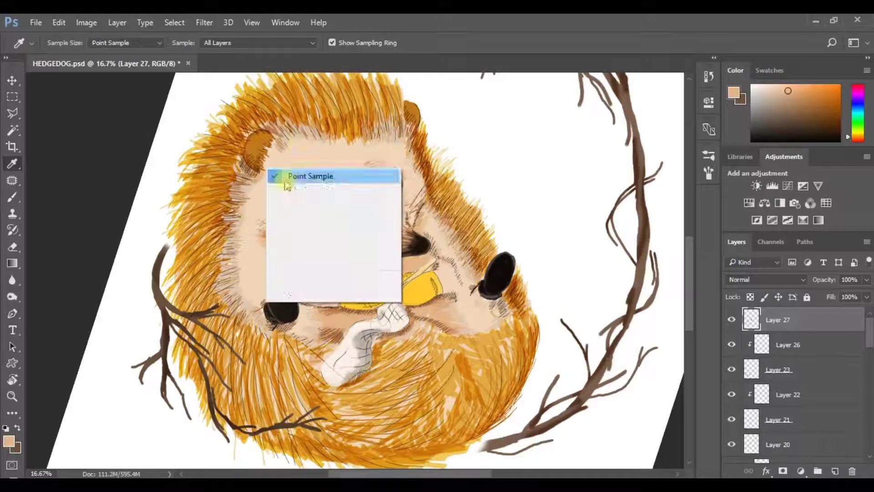
right_click(401, 200)
left_click_drag(469, 231, 488, 230)
key("Return")
Step: Sample a lighter beige from the face, return to the brush, and zoom in on the face
right_click(318, 199)
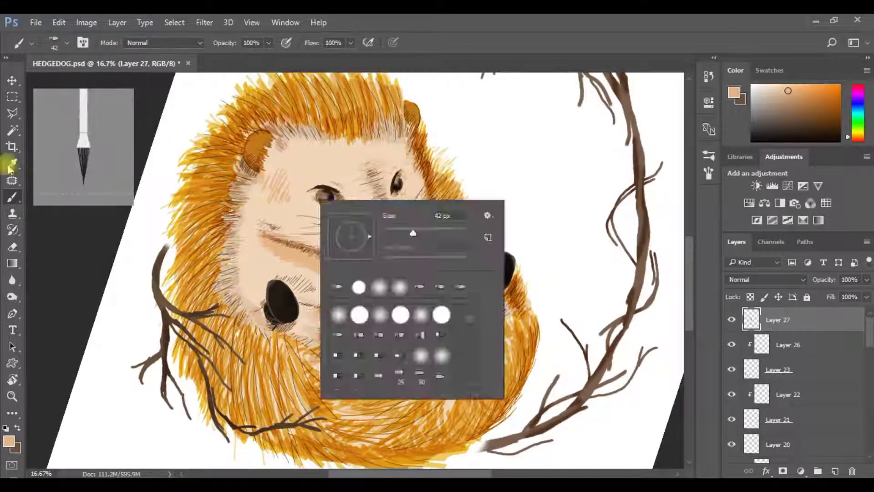
key("i")
left_click(284, 274)
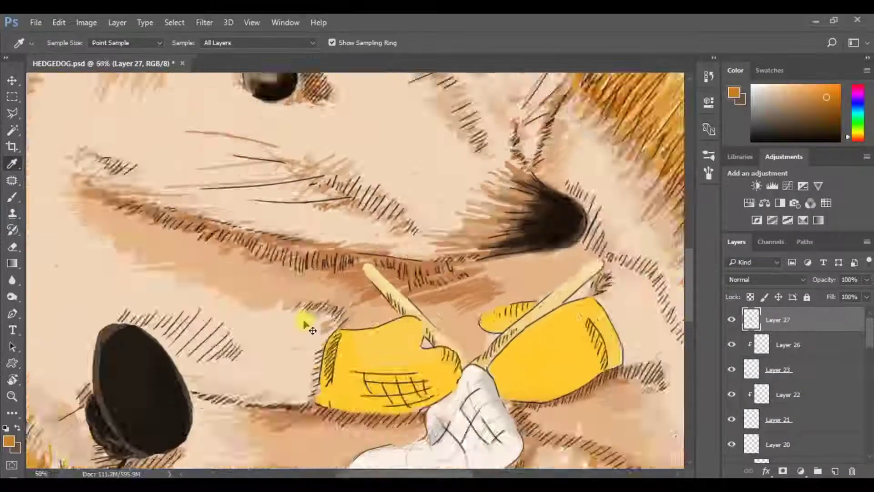
key("b")
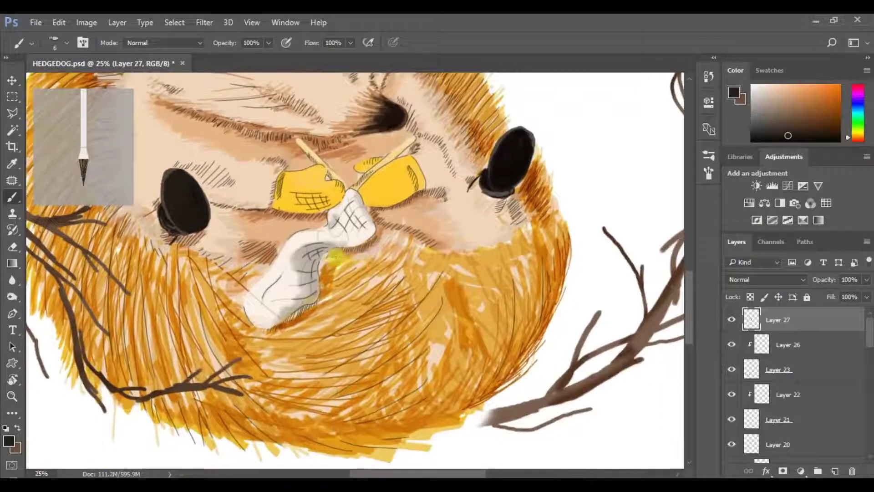
key("ctrl+plus")
key("super+plus")
left_click(417, 227)
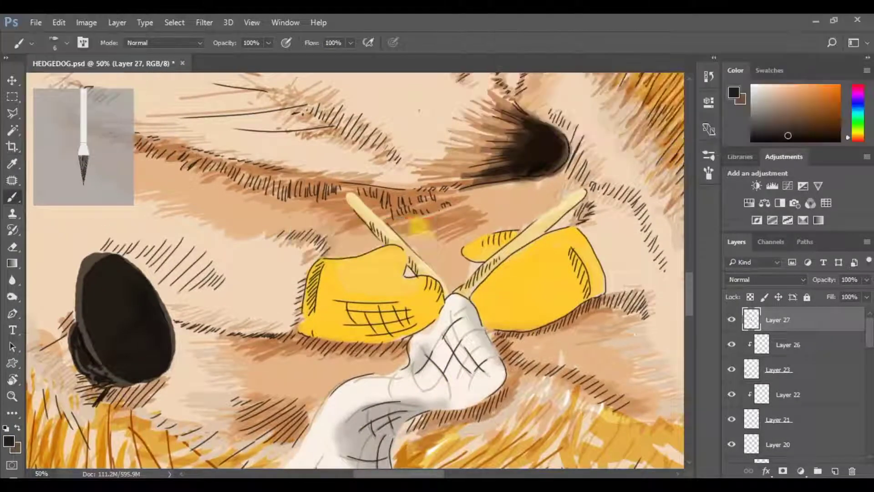
key("ctrl+plus")
key("ctrl+plus")
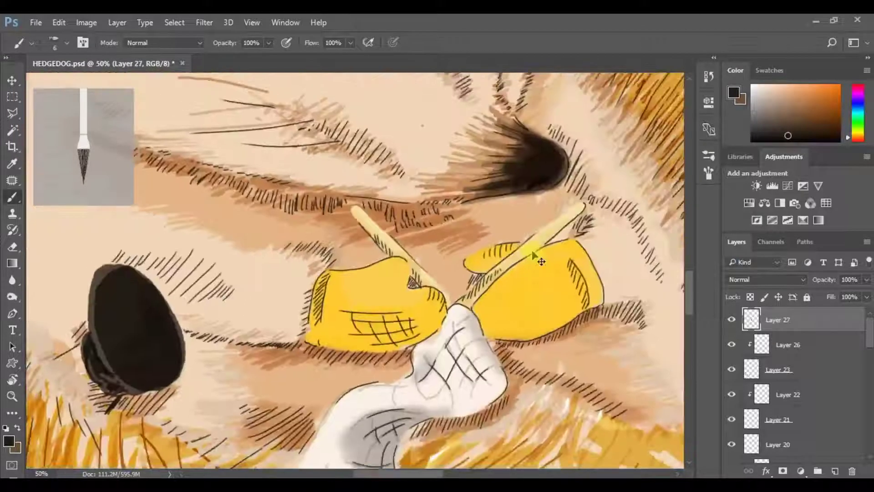
Step: Add segmented marks along the dark oval's rim, then start a new layer with a brown branch stroke
mouse_move(610, 264)
left_mouse_down()
mouse_move(319, 132)
mouse_move(289, 176)
mouse_move(285, 244)
mouse_move(328, 298)
left_mouse_up()
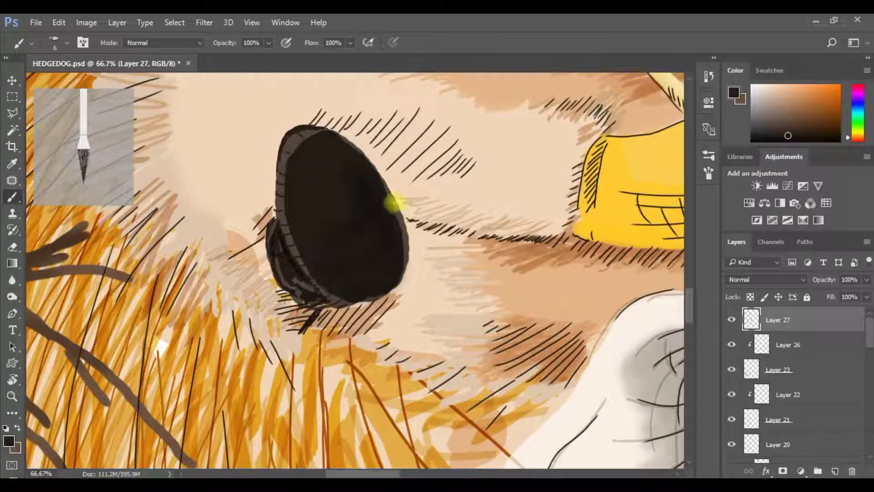
left_click_drag(390, 201, 279, 195)
mouse_move(549, 139)
left_mouse_down()
mouse_move(472, 276)
mouse_move(474, 228)
mouse_move(543, 140)
mouse_move(578, 166)
left_mouse_up()
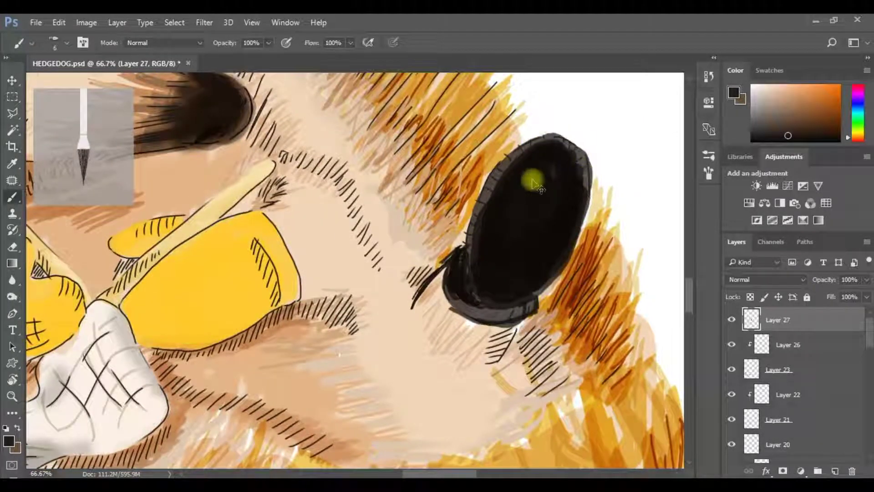
key("ctrl+minus")
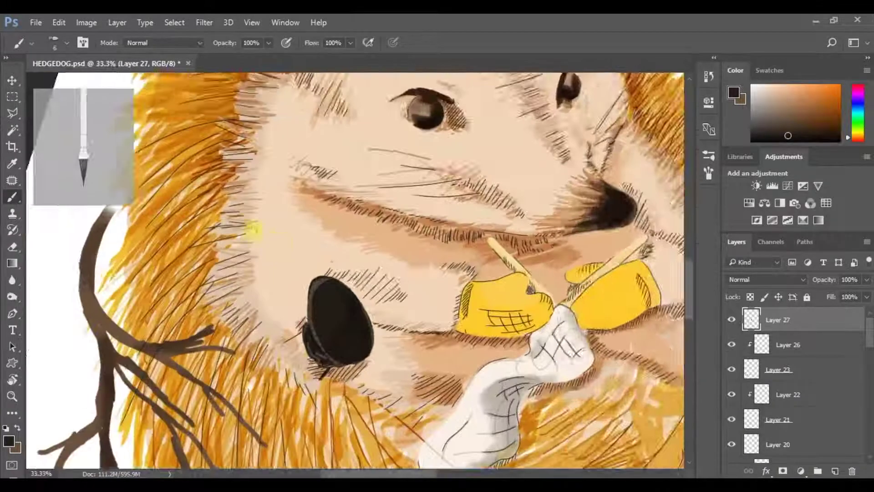
key("ctrl+shift+alt+n")
left_click_drag(205, 236, 228, 166)
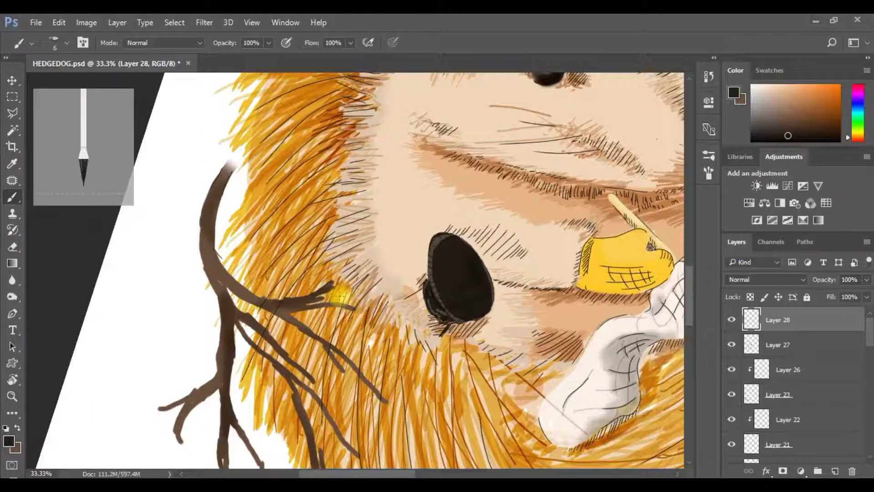
Step: Outline the upper and lower edges of the left branch with dark strokes
key("ctrl+plus")
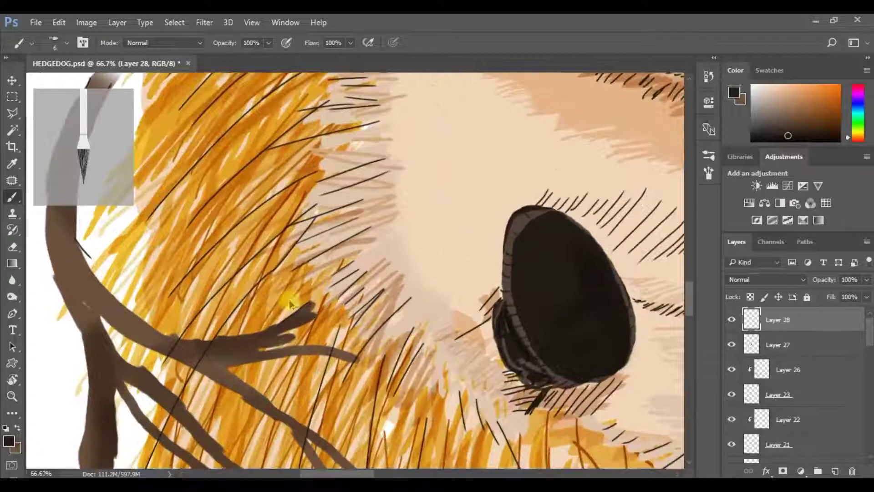
scroll(355, 269, "down", 2)
scroll(355, 268, "left", 3)
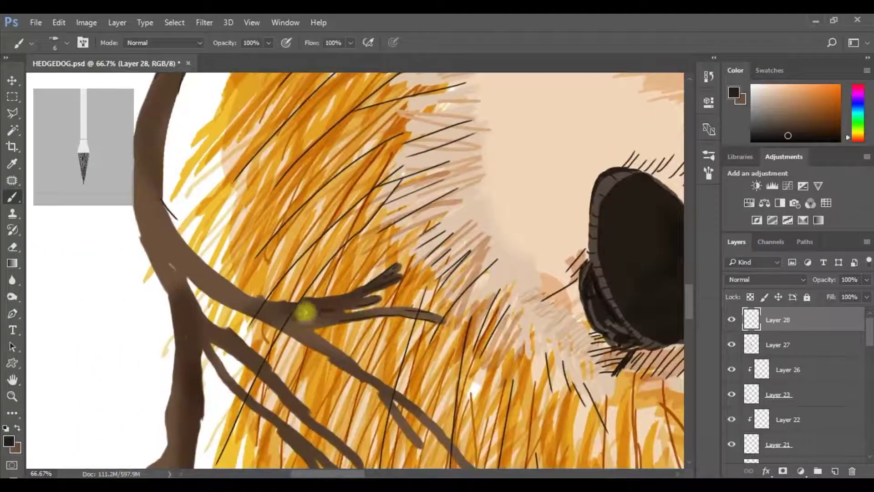
scroll(282, 282, "up", 1)
scroll(282, 282, "left", 1)
scroll(257, 246, "up", 1)
scroll(257, 246, "left", 1)
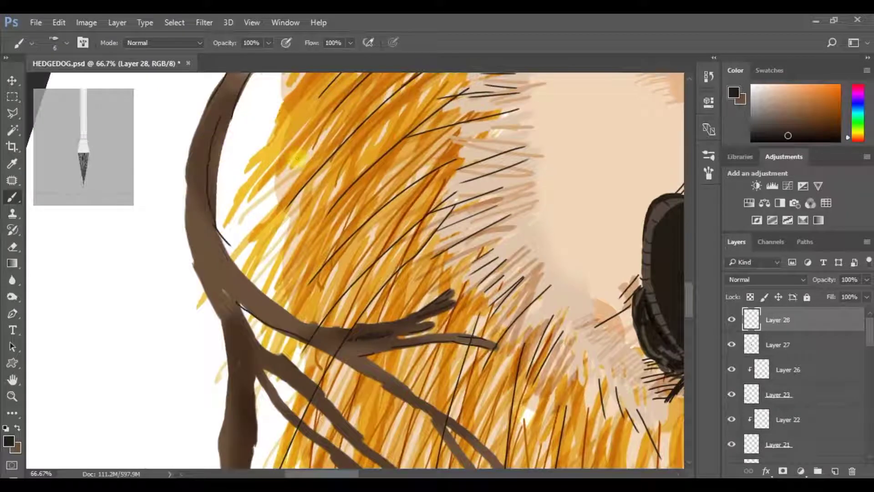
scroll(181, 180, "down", 4)
mouse_move(178, 307)
left_mouse_down()
mouse_move(209, 281)
mouse_move(181, 325)
left_mouse_up()
left_click_drag(157, 350, 142, 415)
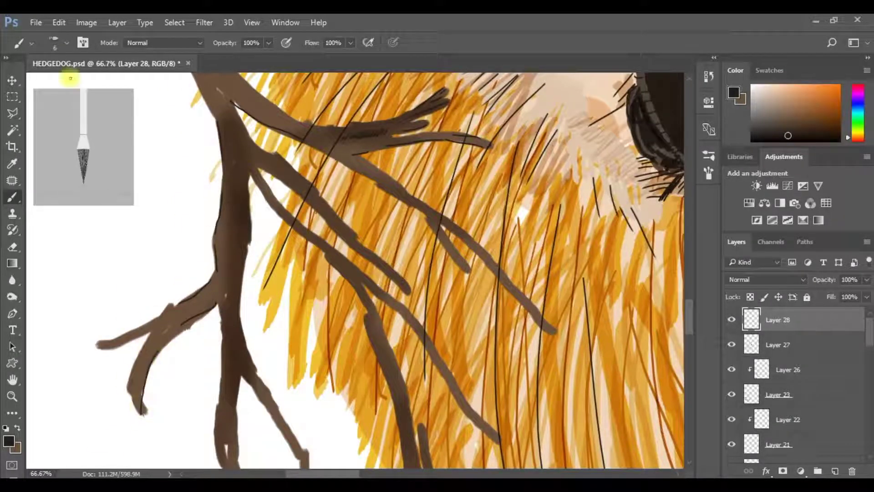
scroll(169, 311, "down", 3)
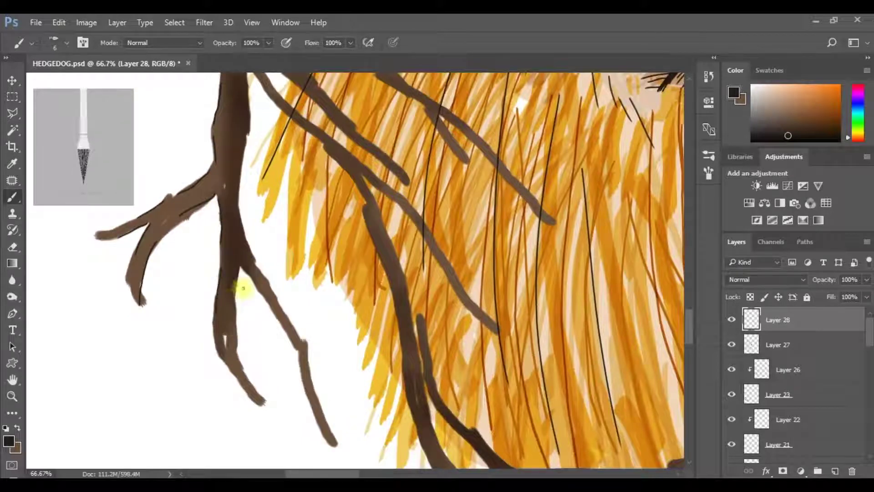
Step: Hatch shading onto the trunk and along the right branch's edge
mouse_move(228, 311)
left_mouse_down()
mouse_move(228, 273)
mouse_move(299, 339)
left_mouse_up()
left_click_drag(257, 264, 267, 277)
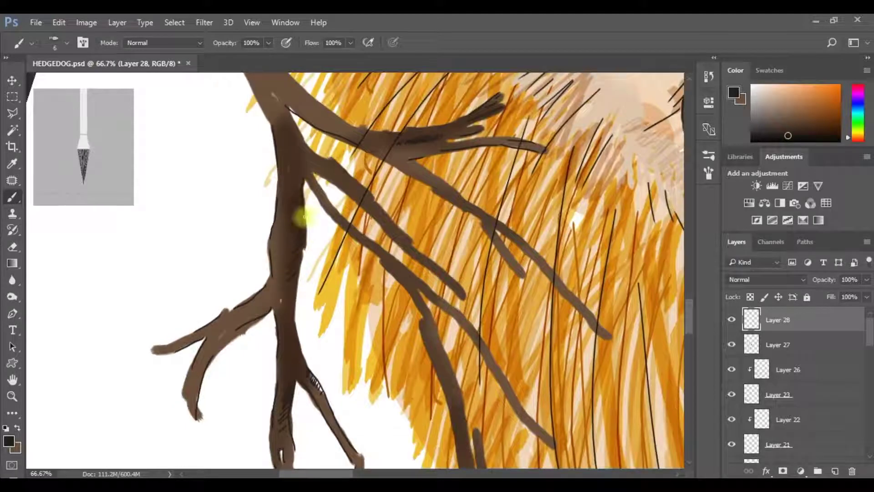
left_click_drag(301, 210, 296, 246)
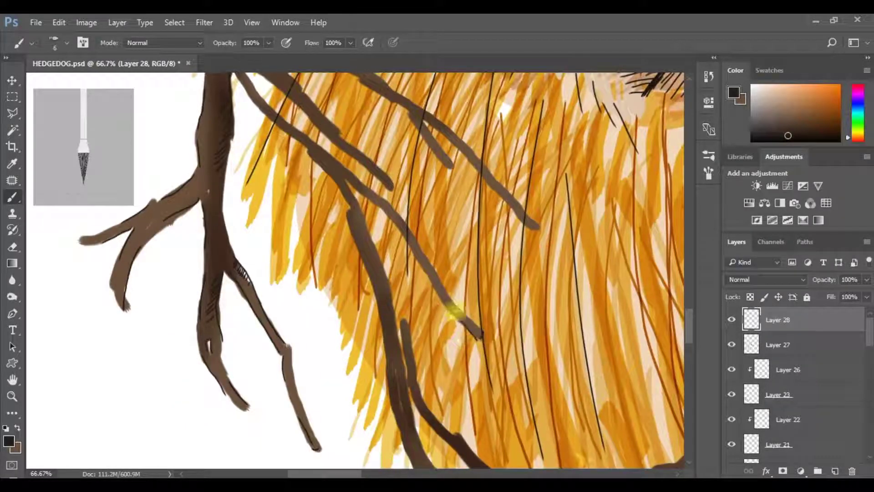
left_click_drag(277, 61, 328, 171)
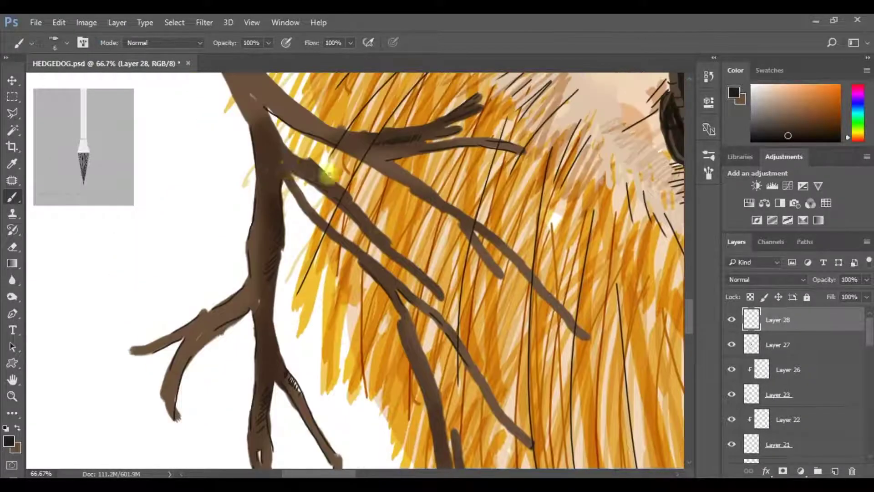
mouse_move(369, 228)
left_mouse_down()
mouse_move(297, 100)
mouse_move(319, 111)
left_mouse_up()
left_click_drag(417, 394, 386, 289)
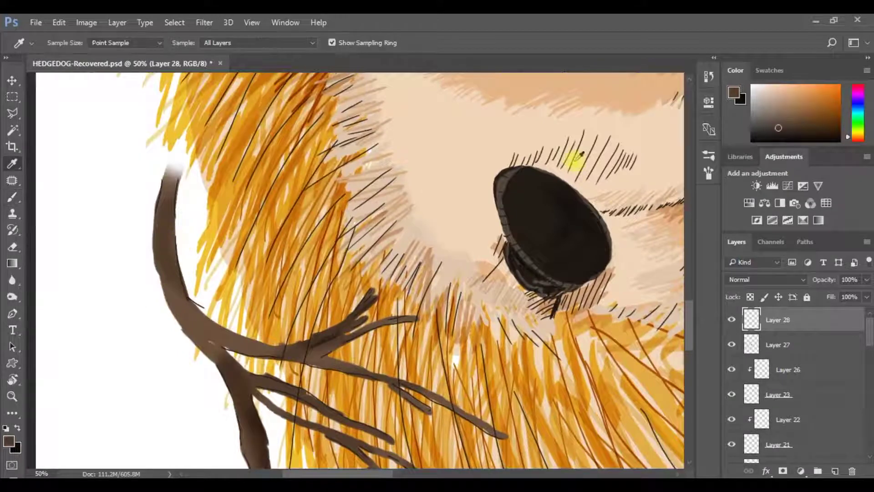
Step: Sample near-black from the dark oval, enlarge the brush, and bring up Save As
left_click(576, 170, "alt")
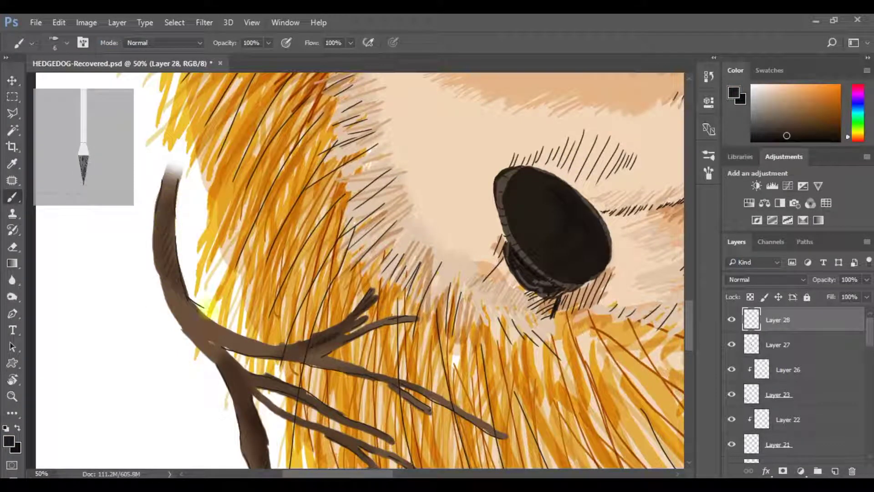
scroll(244, 346, "down", 3)
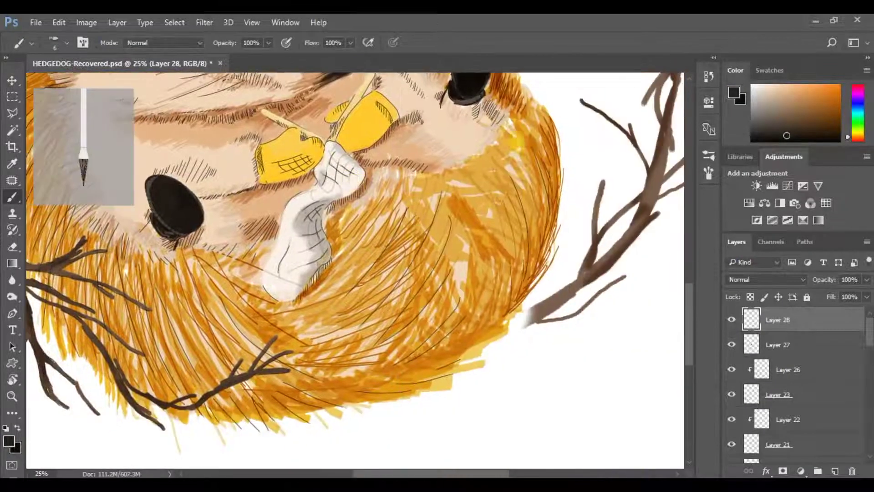
right_click(539, 263)
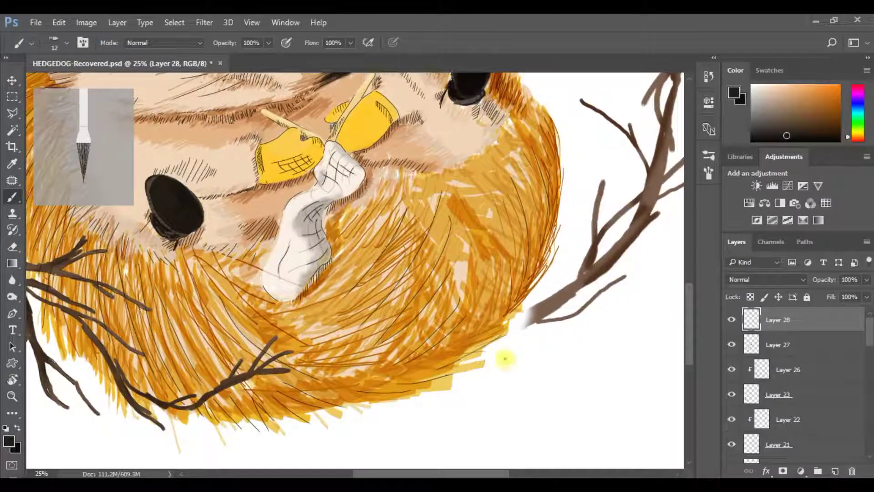
right_click(501, 383)
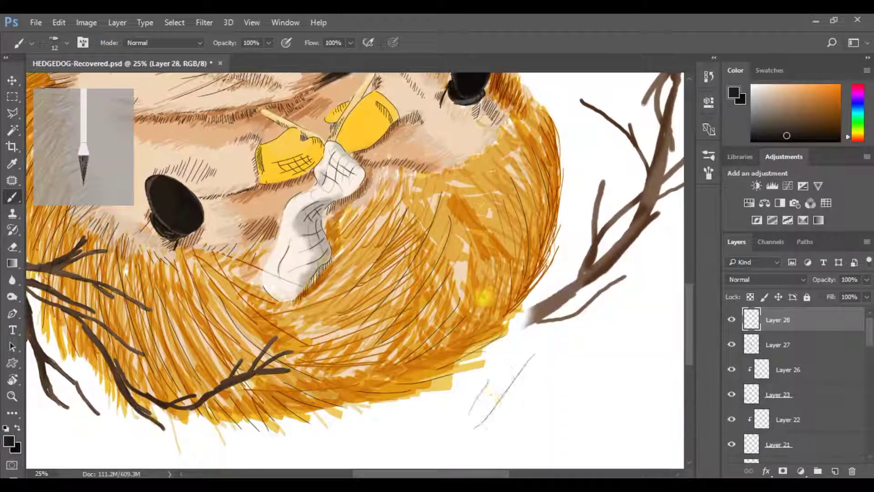
scroll(478, 296, "up", 2)
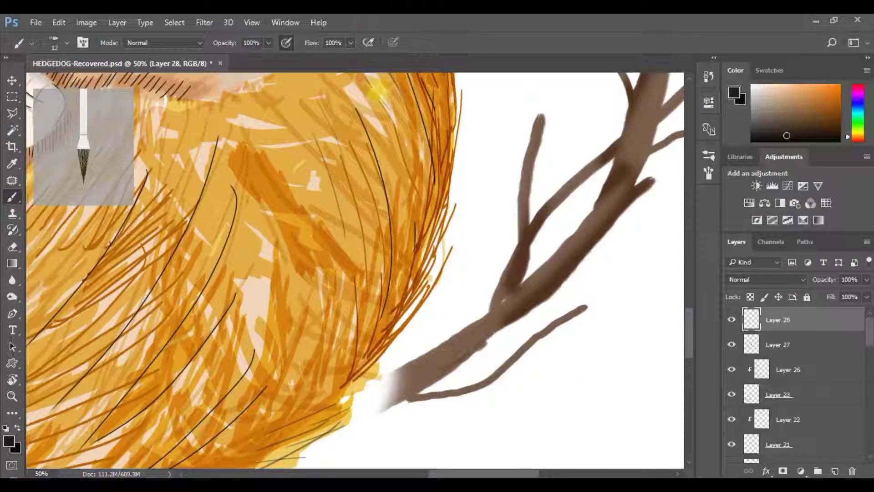
right_click(629, 273)
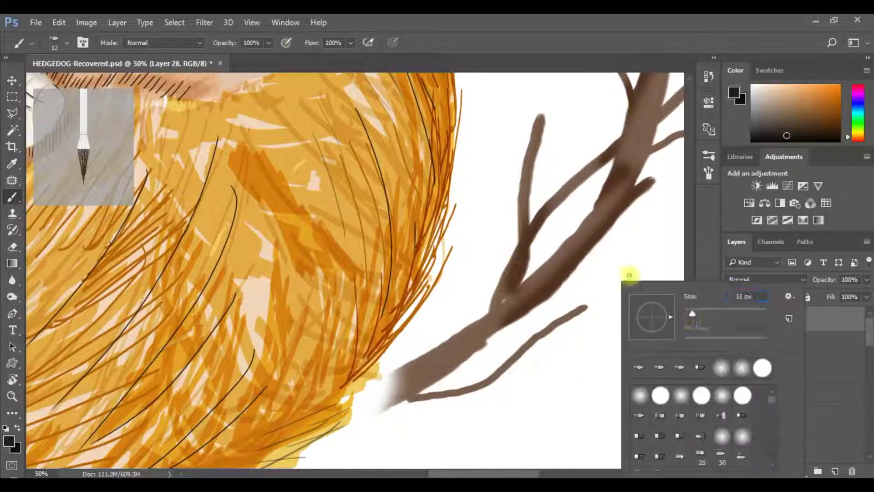
left_click(35, 22)
left_click(127, 164)
Step: Dismiss the save prompt and ink black outlines along the lower trunk and lower branch
key("Escape")
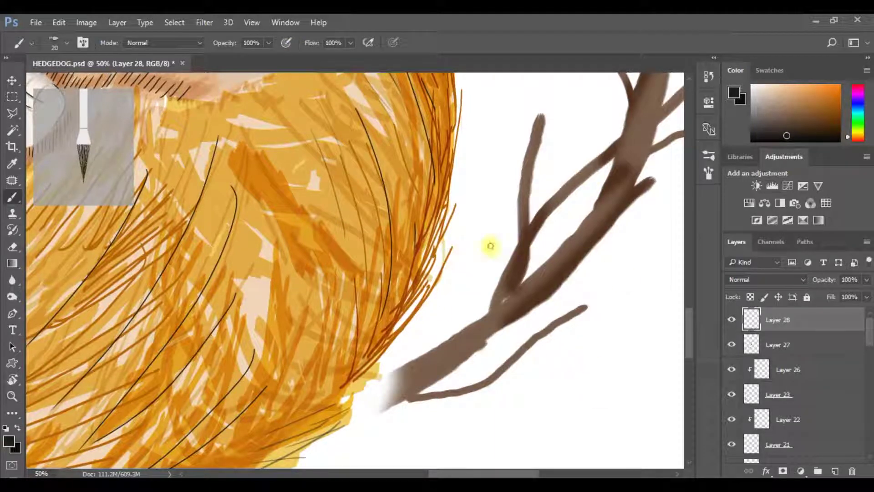
left_click_drag(483, 226, 437, 317)
left_click_drag(488, 340, 414, 391)
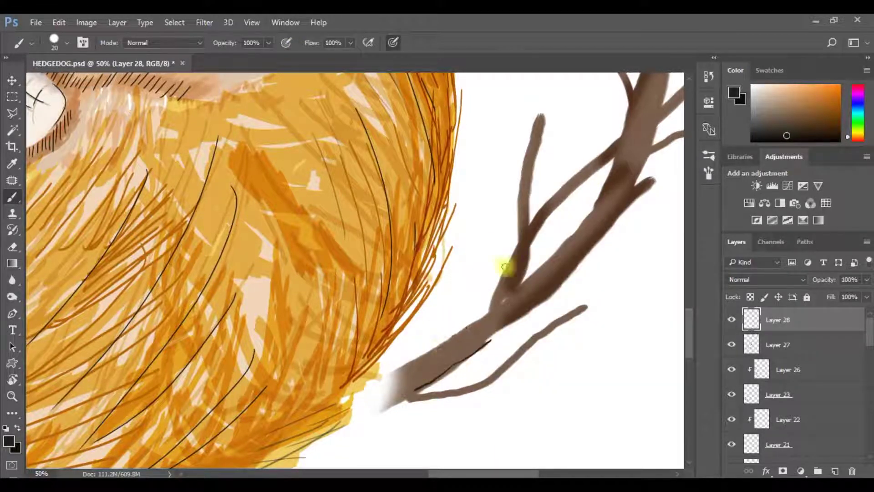
left_click_drag(498, 310, 399, 366)
left_click_drag(584, 308, 406, 402)
left_click_drag(524, 280, 530, 248)
left_click_drag(620, 135, 536, 221)
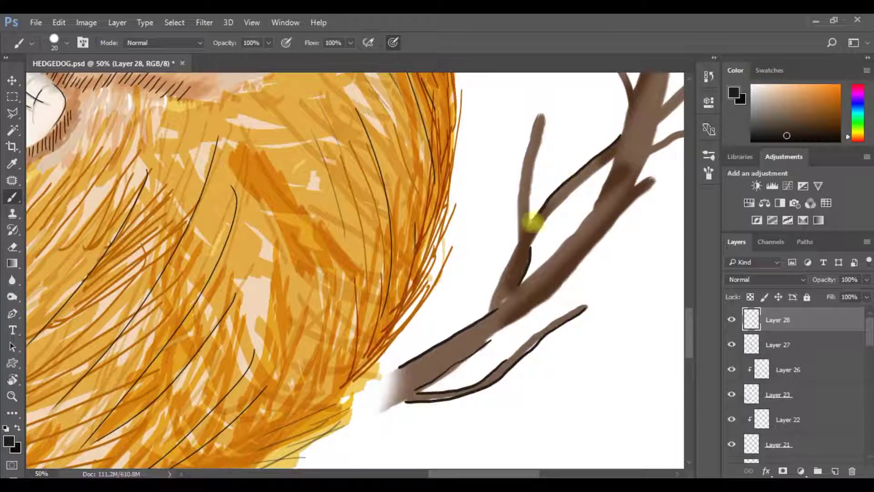
left_click_drag(512, 254, 487, 314)
Step: Ink black outlines along the trunk and branch edges, undoing one stray stroke
mouse_move(652, 180)
left_mouse_down()
mouse_move(517, 332)
mouse_move(446, 260)
left_mouse_up()
left_click_drag(510, 184, 433, 273)
mouse_move(541, 169)
left_mouse_down()
mouse_move(520, 235)
mouse_move(423, 296)
left_mouse_up()
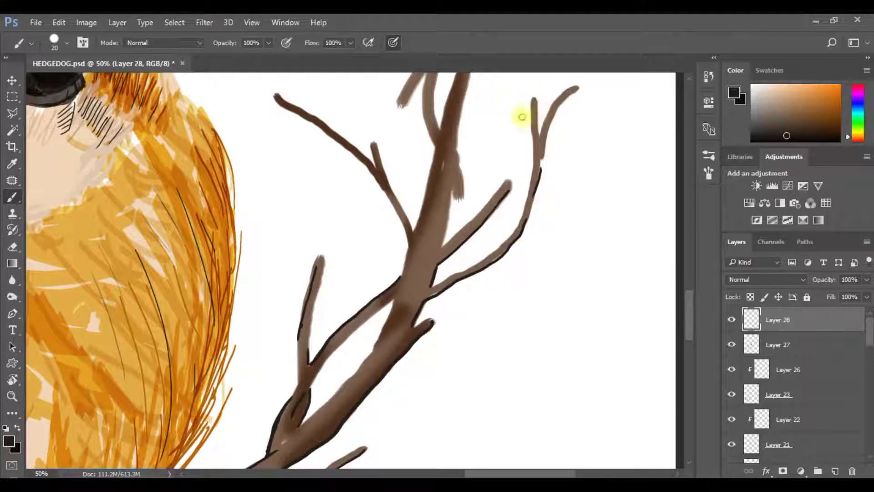
left_click_drag(457, 165, 441, 248)
mouse_move(418, 171)
left_mouse_down()
mouse_move(413, 211)
mouse_move(445, 289)
mouse_move(501, 210)
mouse_move(479, 324)
left_mouse_up()
key("ctrl+z")
Step: Ink an outline and hatching along the trunk's right side
left_click_drag(454, 178, 488, 312)
left_click_drag(437, 159, 473, 310)
left_click_drag(465, 236, 452, 254)
left_click_drag(451, 223, 443, 245)
mouse_move(437, 160)
left_mouse_down()
mouse_move(433, 193)
mouse_move(494, 175)
left_mouse_up()
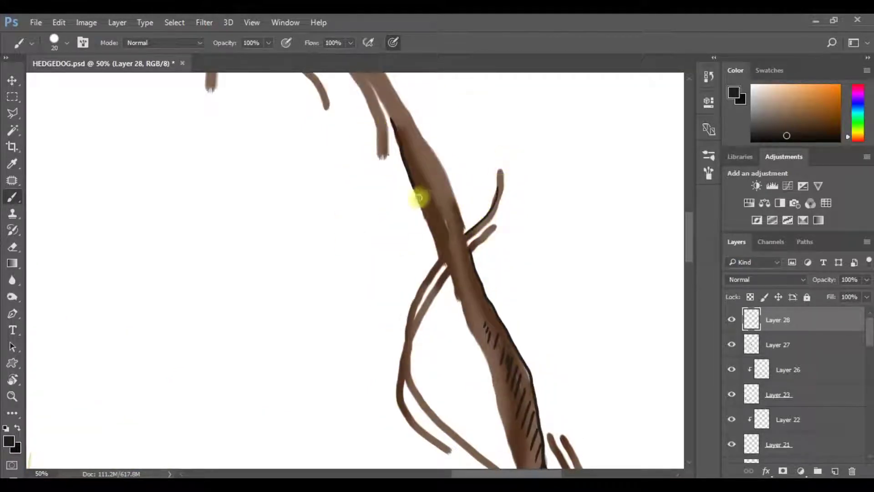
Step: Outline the upper branch's edge and underside and the thin lower branch in black
mouse_move(445, 231)
left_mouse_down()
mouse_move(433, 209)
mouse_move(341, 141)
mouse_move(317, 109)
left_mouse_up()
mouse_move(514, 335)
left_mouse_down()
mouse_move(410, 235)
mouse_move(328, 185)
mouse_move(542, 424)
left_mouse_up()
left_click_drag(455, 310, 376, 254)
left_click_drag(370, 352, 443, 332)
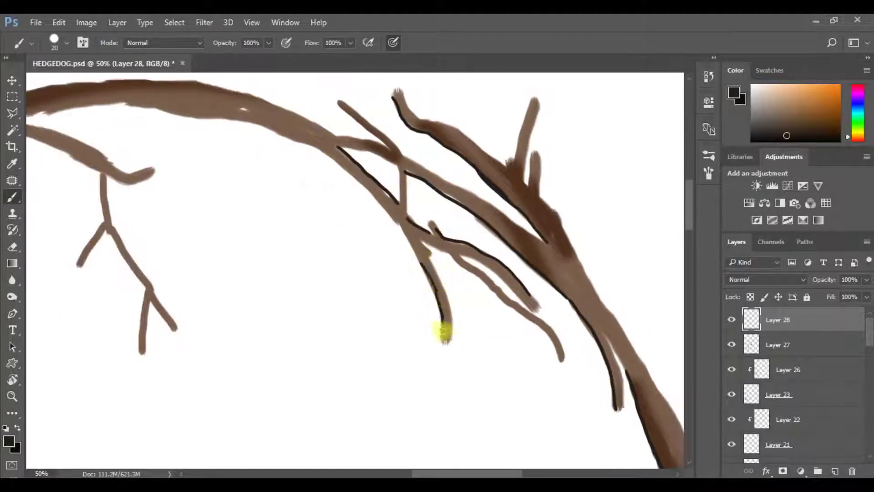
left_click_drag(173, 108, 375, 226)
mouse_move(458, 239)
left_mouse_down()
mouse_move(305, 215)
mouse_move(214, 235)
left_mouse_up()
mouse_move(115, 154)
left_mouse_down()
mouse_move(258, 118)
mouse_move(212, 237)
left_mouse_up()
Step: Outline the small left branch and its junction, and hatch the trunk end
left_click_drag(129, 198, 161, 259)
left_click_drag(164, 260, 193, 241)
mouse_move(440, 252)
left_mouse_down()
mouse_move(358, 215)
mouse_move(189, 283)
mouse_move(45, 436)
left_mouse_up()
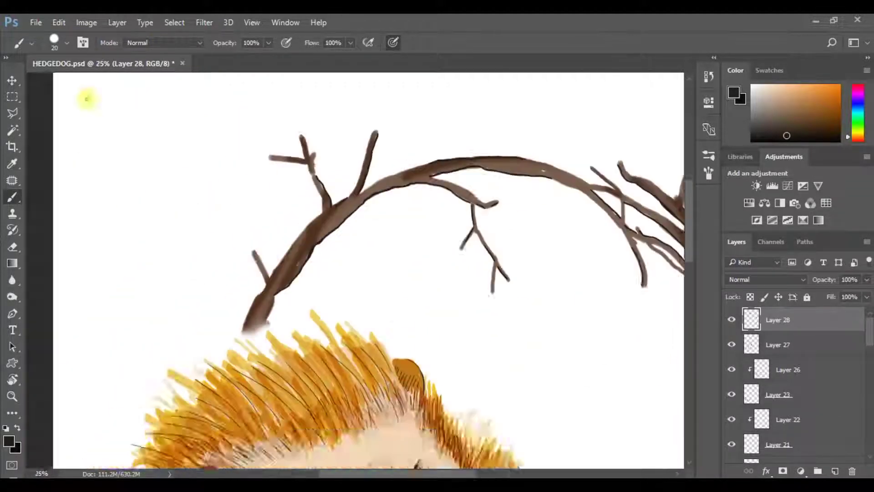
left_click_drag(468, 264, 189, 356)
left_click_drag(196, 321, 168, 378)
left_click_drag(289, 158, 220, 234)
left_click_drag(155, 232, 182, 291)
Step: Review the whole branch arc and add a new empty layer for bubbles
key("ctrl+minus")
key("ctrl+minus")
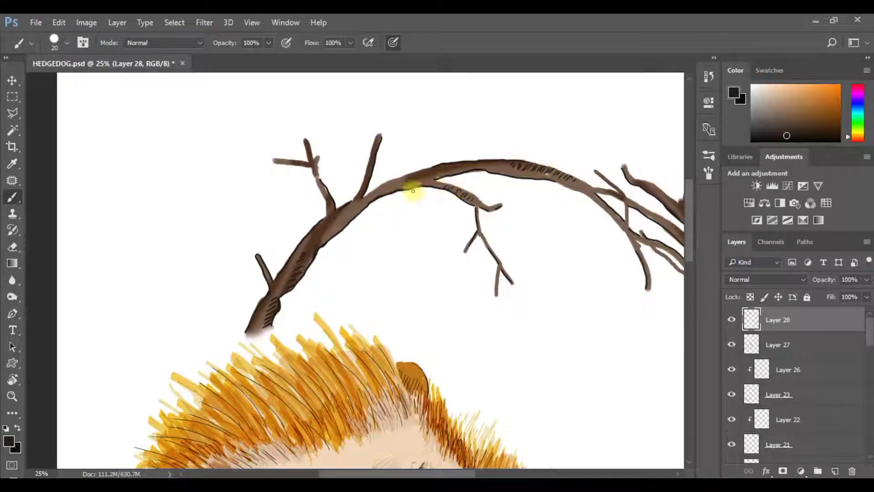
mouse_move(413, 190)
left_mouse_down()
mouse_move(355, 221)
mouse_move(415, 327)
mouse_move(416, 319)
mouse_move(382, 381)
mouse_move(419, 303)
left_mouse_up()
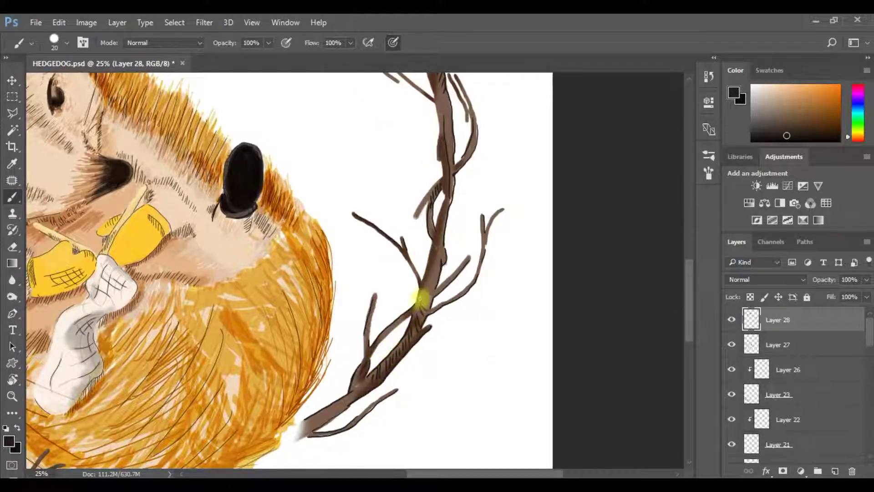
key("ctrl+plus")
key("ctrl+plus")
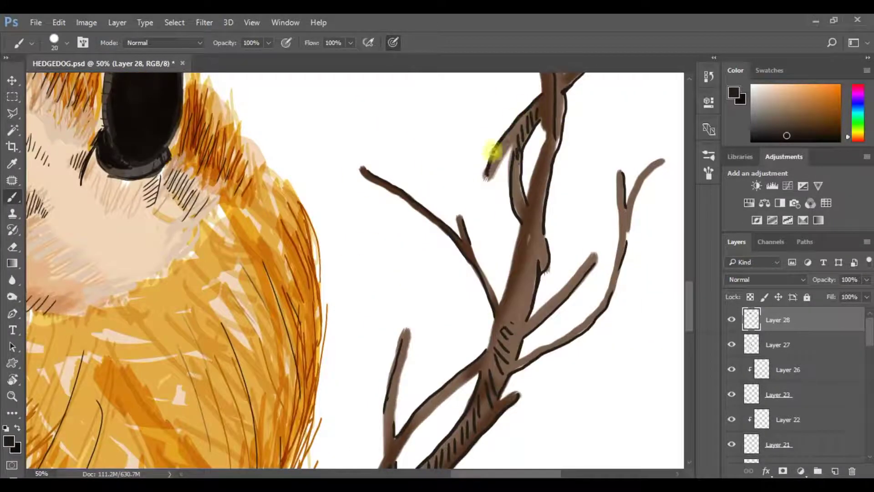
scroll(386, 193, "up", 5)
left_click_drag(451, 82, 390, 301)
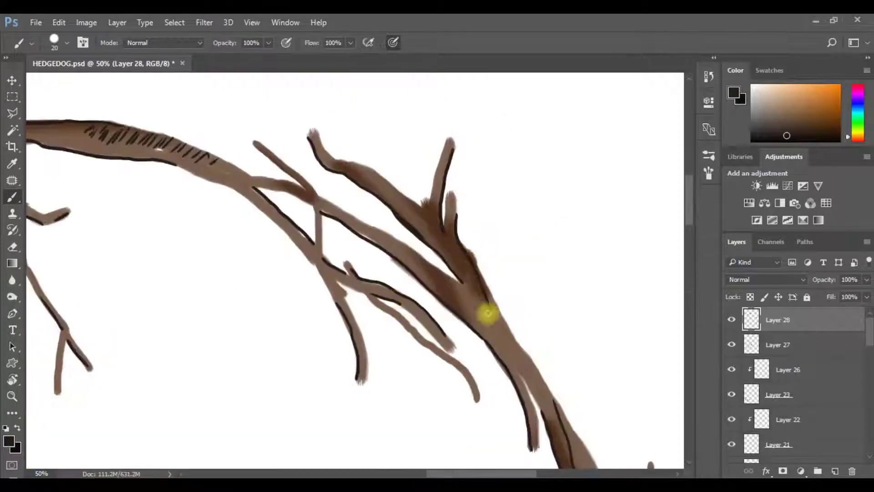
key("ctrl+minus")
key("ctrl+minus")
key("ctrl+minus")
key("ctrl+minus")
key("ctrl+minus")
key("ctrl+plus")
key("ctrl+plus")
scroll(528, 399, "down", 3)
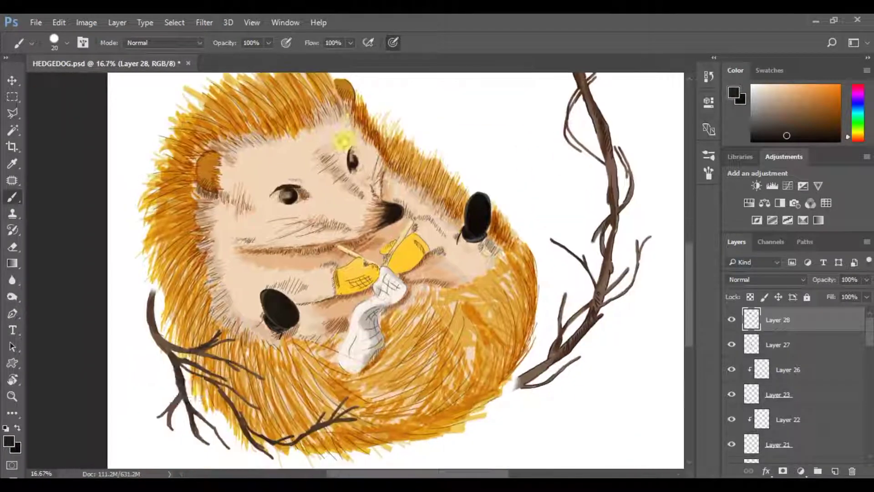
key("ctrl+shift+alt+n")
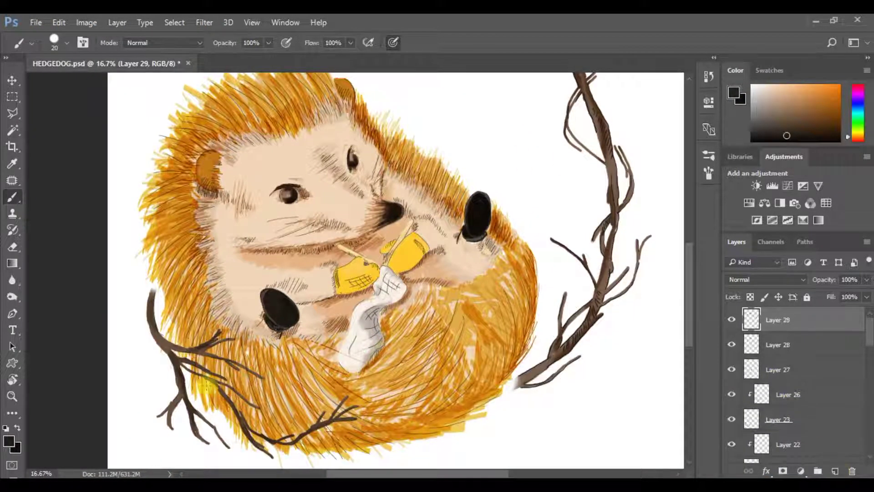
Step: Draw seven small ink bubbles around the left branch
key("ctrl+plus")
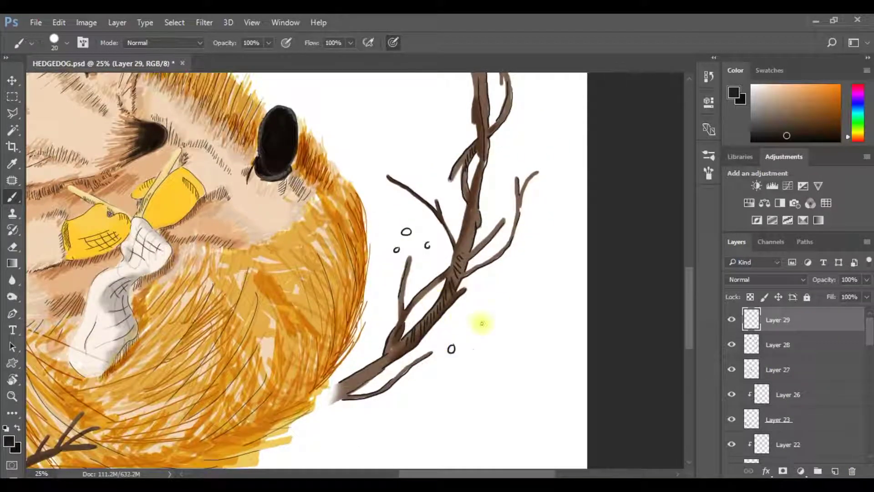
scroll(390, 194, "up", 5)
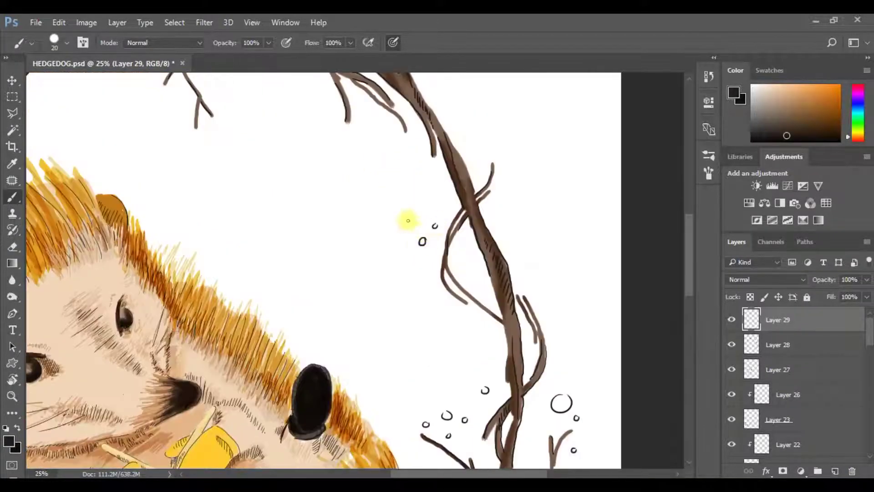
scroll(403, 184, "up", 2)
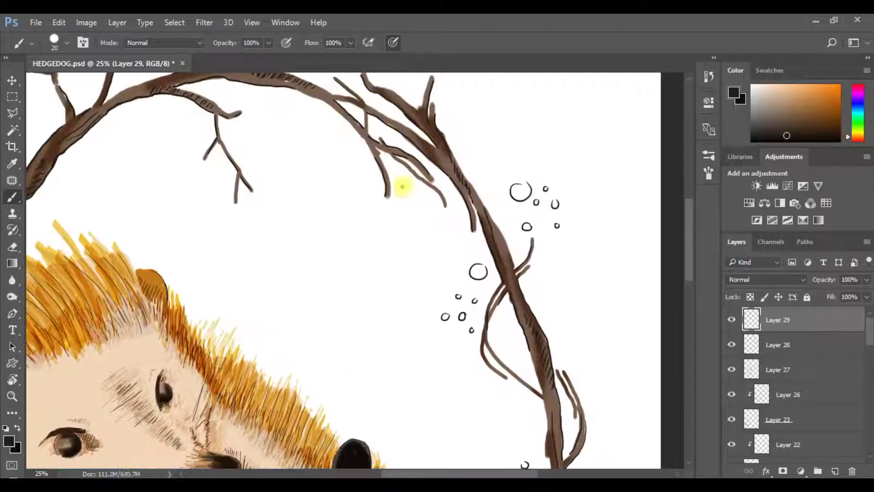
left_click(200, 184)
left_click(194, 132)
left_click(187, 149)
left_click(167, 132)
left_click(167, 151)
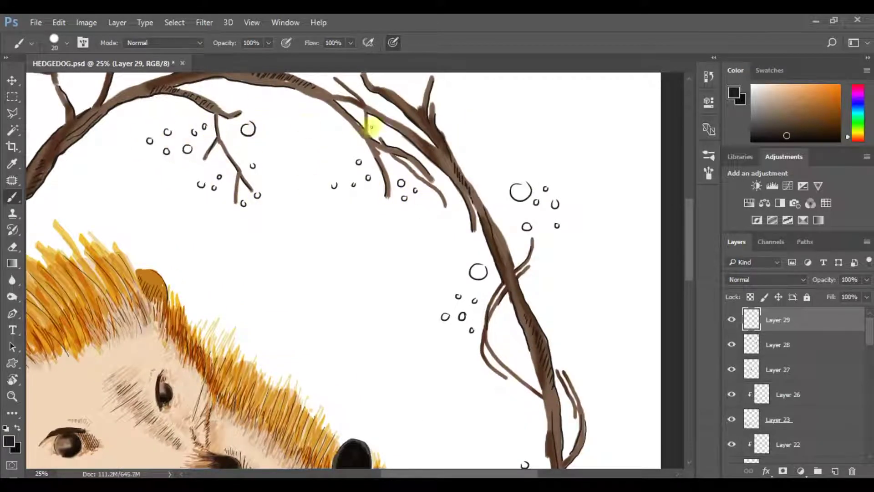
scroll(371, 128, "up", 3)
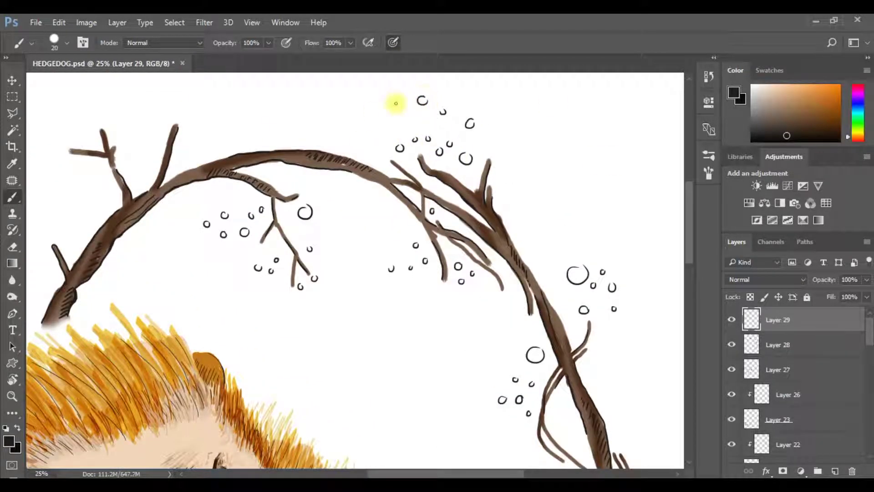
scroll(395, 103, "down", 2)
scroll(395, 103, "left", 5)
left_click(239, 173)
left_click(246, 181)
Step: Draw six small bubbles below the fur and near the lower branch
scroll(318, 218, "up", 4)
scroll(318, 219, "left", 3)
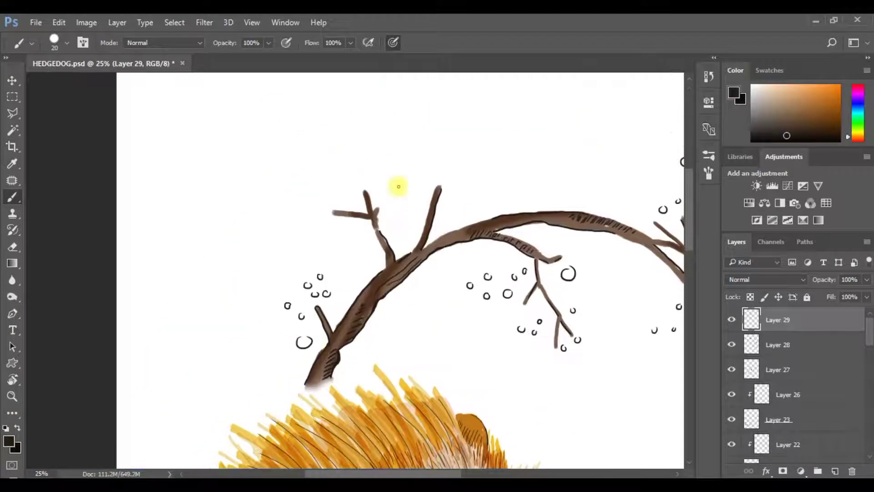
scroll(404, 201, "down", 2)
scroll(361, 230, "down", 5)
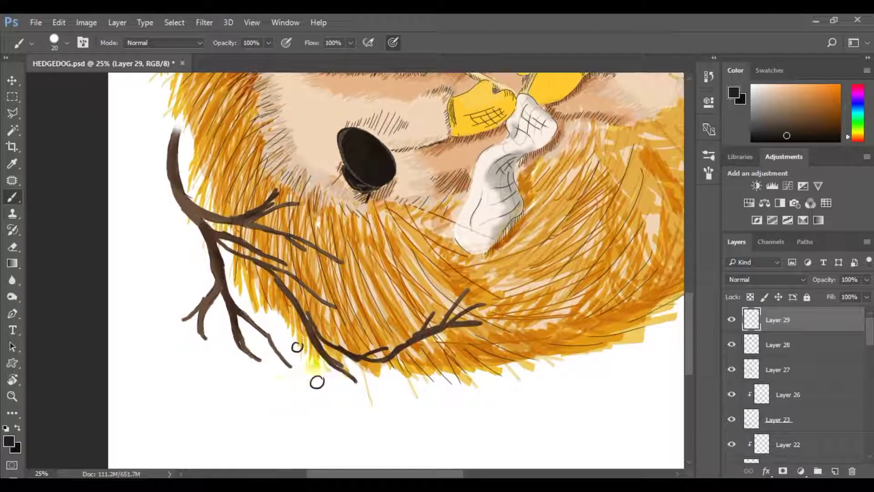
left_click_drag(434, 348, 435, 346)
left_click_drag(460, 343, 460, 341)
left_click_drag(438, 382, 440, 378)
left_click_drag(370, 419, 371, 415)
left_click_drag(353, 415, 354, 412)
left_click_drag(336, 423, 338, 421)
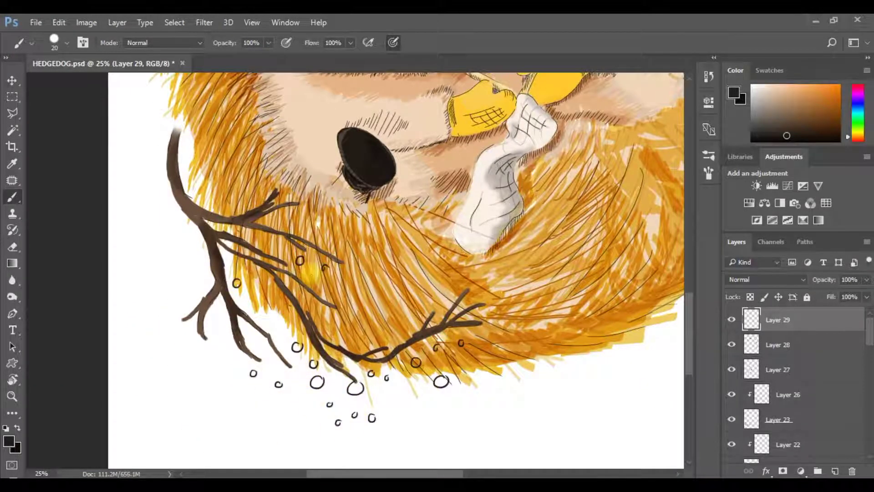
Step: Add four small bubbles on the fur and zoom out to the whole hedgehog
left_click_drag(340, 250, 341, 246)
left_click_drag(374, 254, 375, 252)
left_click_drag(347, 277, 348, 273)
left_click_drag(369, 285, 370, 282)
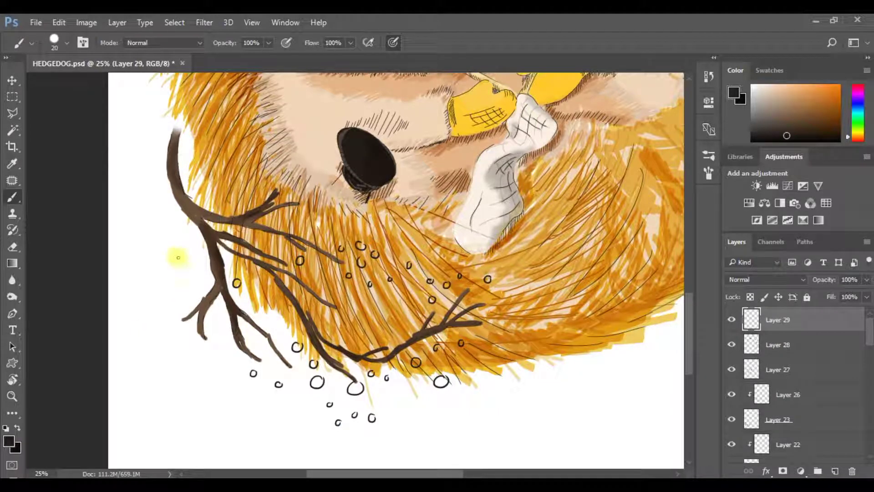
key("ctrl+minus")
key("ctrl+minus")
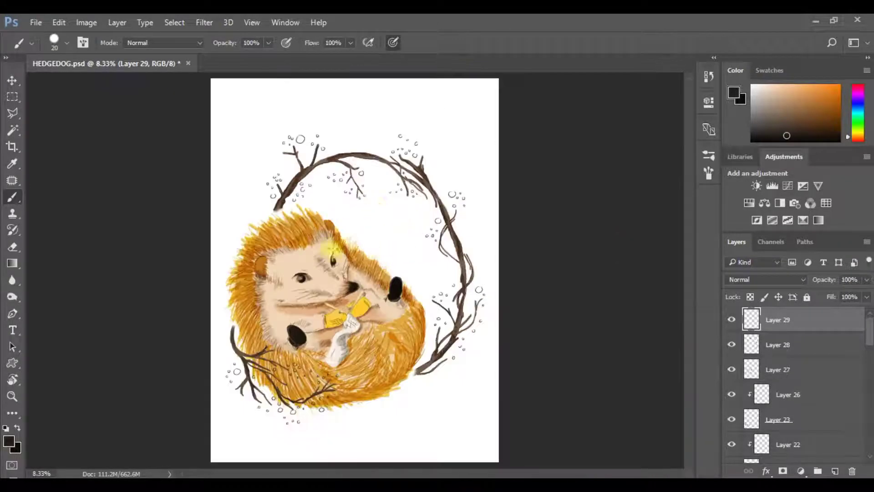
Step: Add a new empty layer above Layer 26 and choose a large bristle brush tip
key("ctrl+plus")
left_click(794, 394)
key("ctrl+minus")
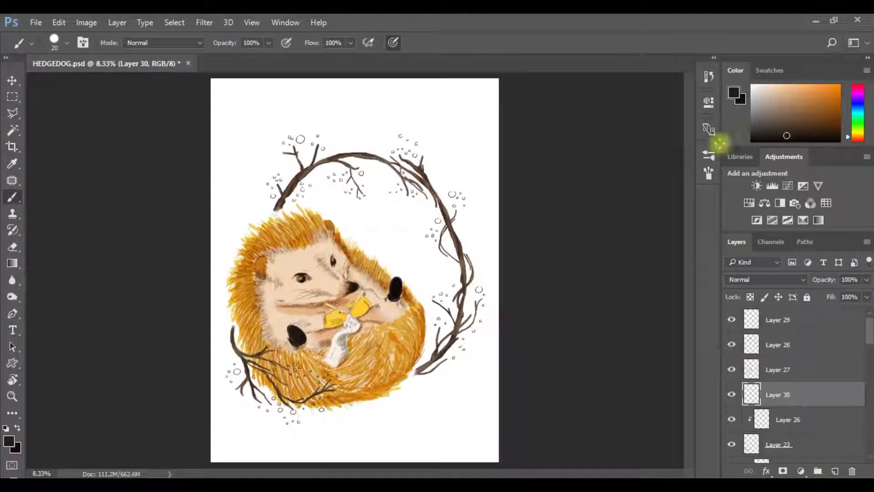
scroll(814, 409, "down", 5)
key("ctrl+shift+alt+n")
right_click(374, 248)
left_click(472, 331)
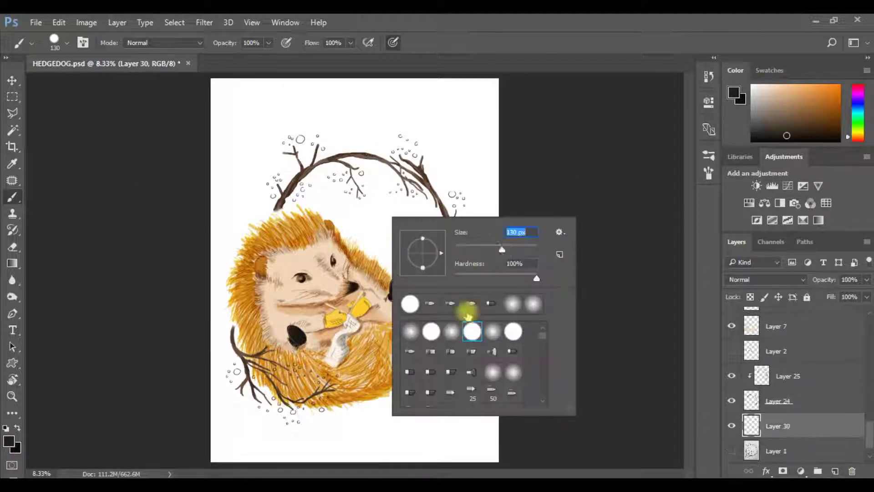
left_click(513, 351)
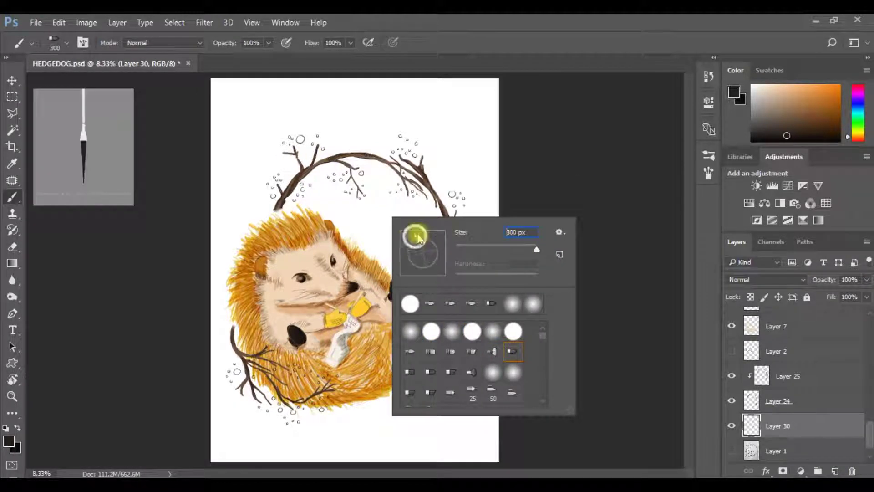
Step: Sample the light blue from the recent reference JPG as the painting colour
left_click(9, 441)
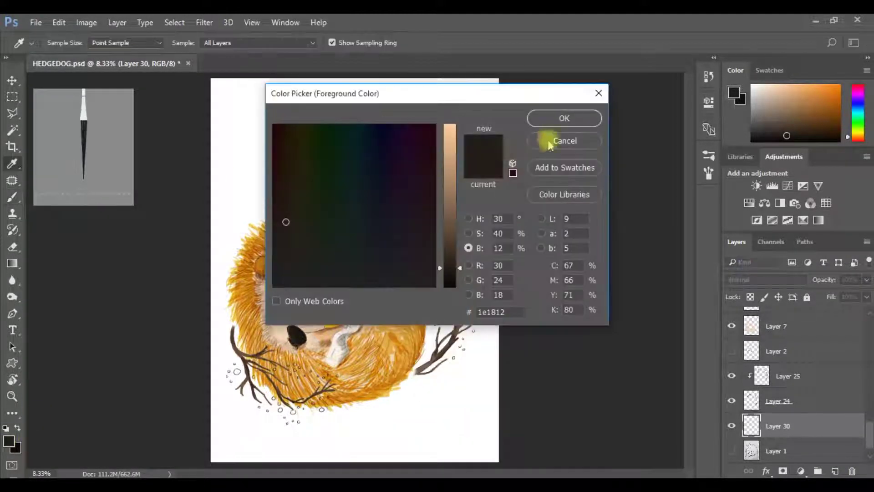
left_click(557, 137)
left_click(36, 22)
left_click(273, 109)
left_click(249, 157, "alt")
left_click(132, 64)
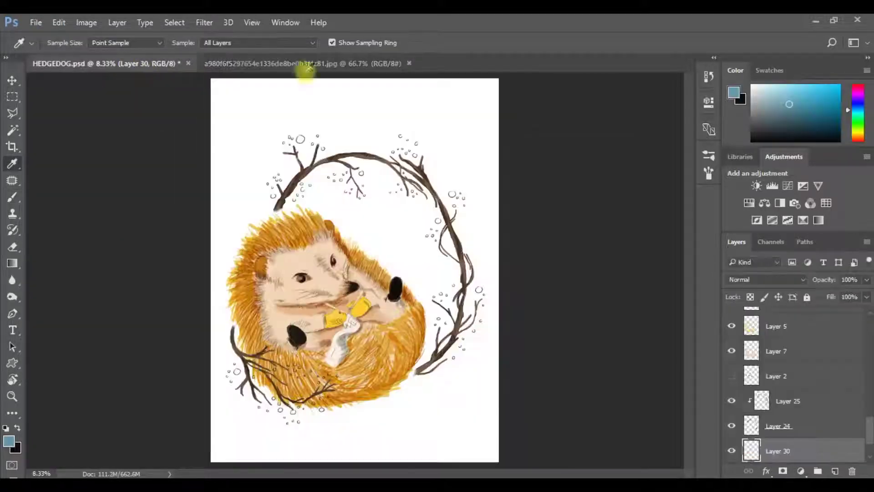
Step: Paint loose light-blue strokes down the left side and across the top of the canvas
mouse_move(241, 82)
left_mouse_down()
mouse_move(233, 286)
mouse_move(254, 91)
left_mouse_up()
left_click(273, 64)
left_click(176, 64)
left_click_drag(273, 191, 318, 456)
mouse_move(246, 355)
left_mouse_down()
mouse_move(270, 431)
mouse_move(297, 439)
left_mouse_up()
mouse_move(319, 114)
left_mouse_down()
mouse_move(289, 165)
mouse_move(234, 146)
mouse_move(255, 273)
left_mouse_up()
left_click(308, 72)
Step: Cover the centre and right-edge white background behind the wreath with blue strokes
mouse_move(316, 92)
left_mouse_down()
mouse_move(364, 418)
mouse_move(332, 456)
left_mouse_up()
mouse_move(357, 77)
left_mouse_down()
mouse_move(401, 455)
mouse_move(370, 195)
mouse_move(416, 460)
left_mouse_up()
mouse_move(473, 455)
left_mouse_down()
mouse_move(449, 82)
mouse_move(449, 361)
mouse_move(474, 91)
mouse_move(430, 76)
left_mouse_up()
left_click_drag(472, 112, 521, 322)
left_click_drag(492, 86, 483, 474)
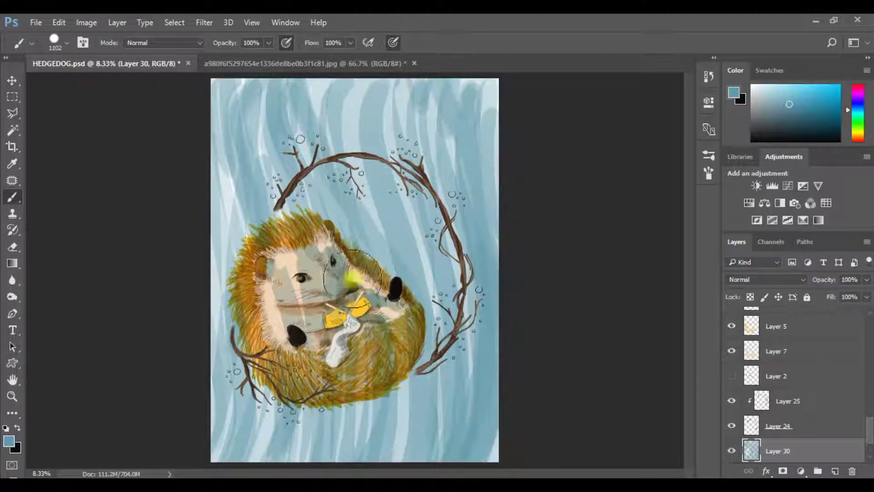
left_click(13, 247)
right_click(328, 218)
Step: Erase the blue from the hedgehog with a large eraser, then refine its face and spines up close
key("Return")
mouse_move(314, 286)
left_mouse_down()
mouse_move(328, 255)
mouse_move(282, 273)
mouse_move(389, 351)
mouse_move(319, 364)
mouse_move(273, 296)
left_mouse_up()
right_click(339, 278)
key("Return")
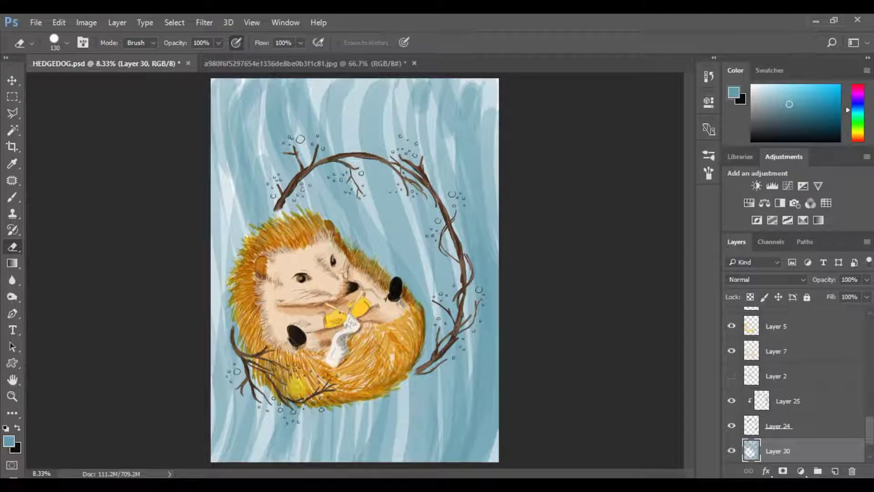
key("ctrl+plus")
key("ctrl+plus")
key("ctrl+plus")
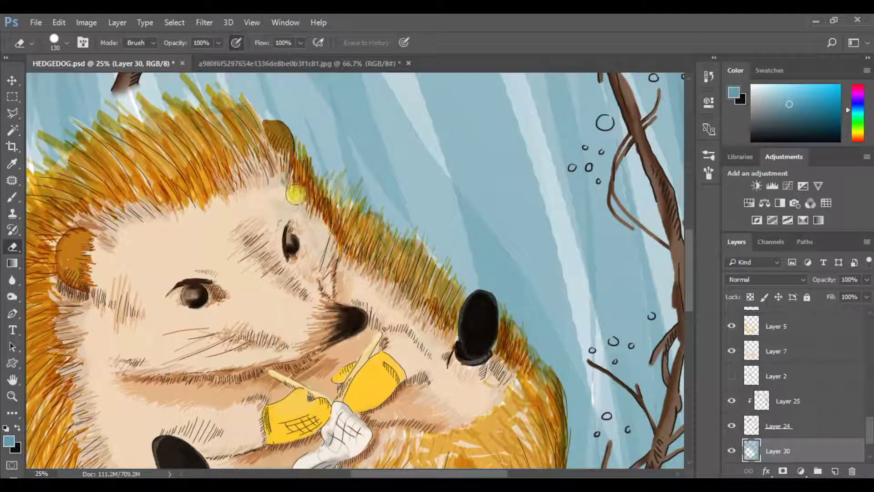
mouse_move(143, 132)
left_mouse_down()
mouse_move(223, 320)
mouse_move(255, 238)
left_mouse_up()
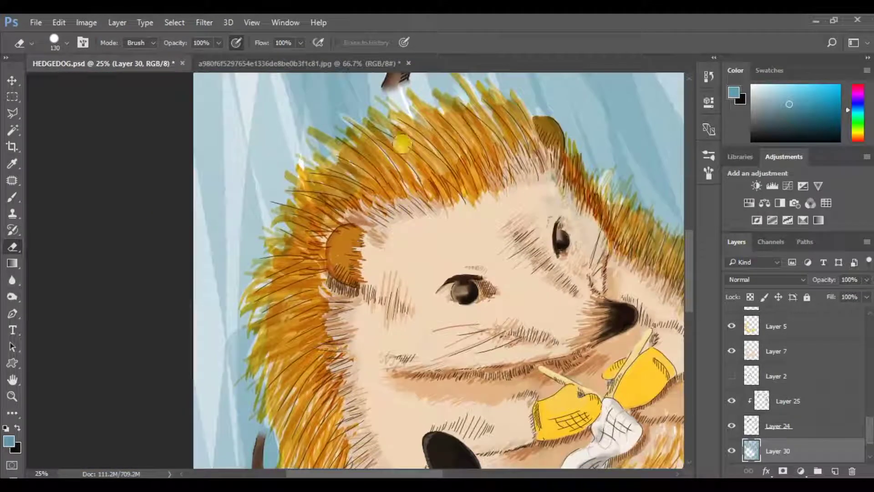
key("ctrl+minus")
key("ctrl+minus")
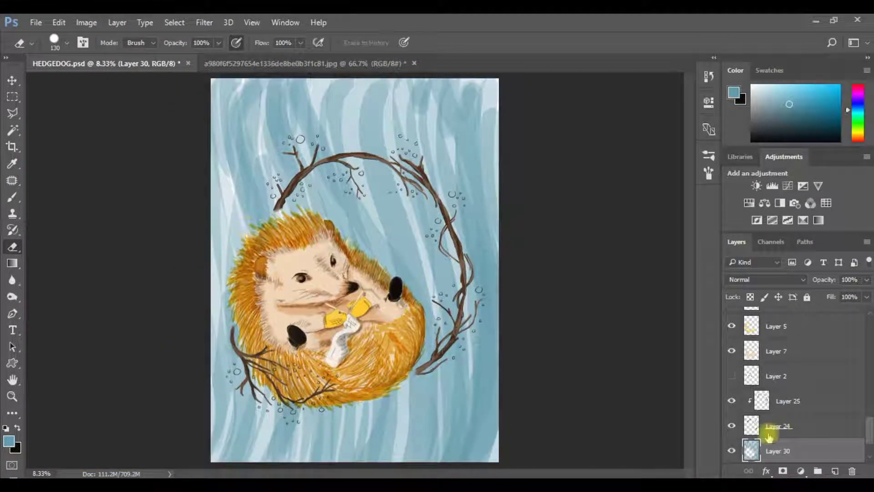
left_click(770, 430)
key("ctrl+plus")
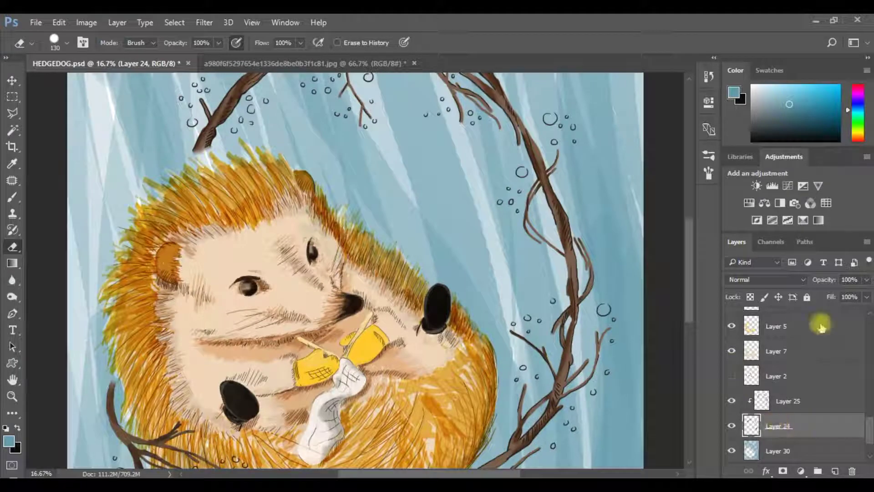
Step: Merge the selected drawing layers into a copy, load it as a selection, and hide it
scroll(772, 427, "down", 3)
right_click(799, 321)
mouse_move(582, 200)
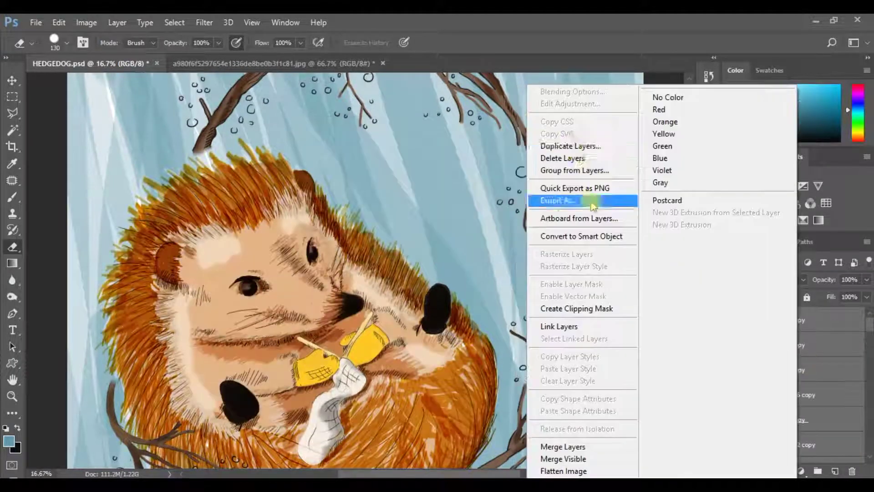
left_click(562, 446)
key("ctrl+minus")
left_click(751, 319, "ctrl")
scroll(867, 428, "down", 5)
left_click_drag(867, 428, 868, 319)
left_click(731, 319)
Step: Choose a painting brush and add a new empty layer above Layer 30
key("l")
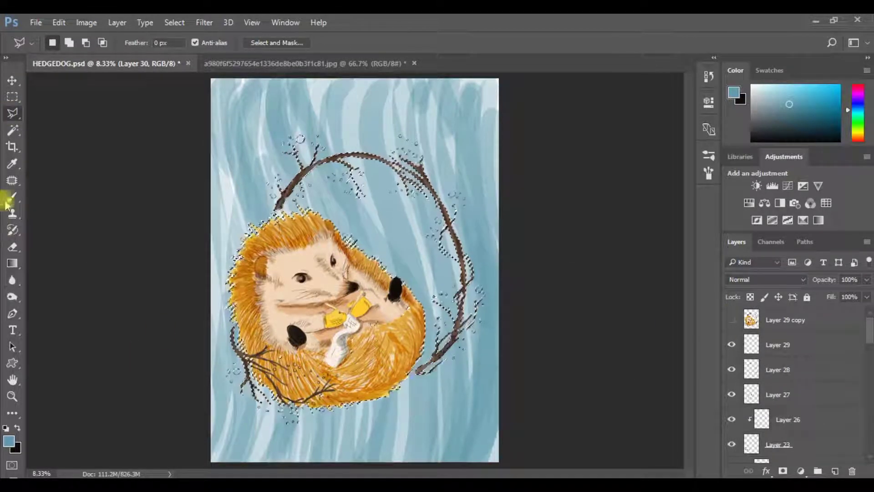
left_click(7, 202)
right_click(309, 279)
double_click(414, 400)
right_click(357, 280)
left_click(834, 470)
Step: Set the new layer to Color Burn, invert the selection to the background, and enlarge the brush
left_click(765, 279)
left_click(751, 58)
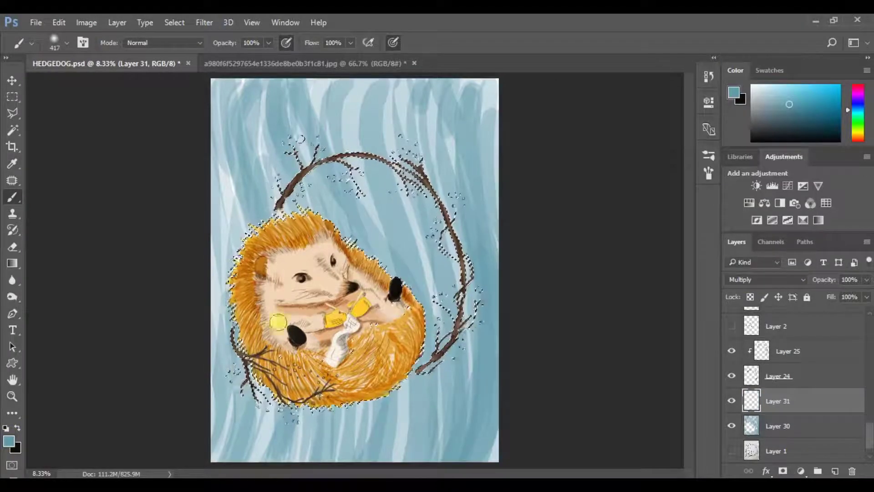
key("ctrl+shift+i")
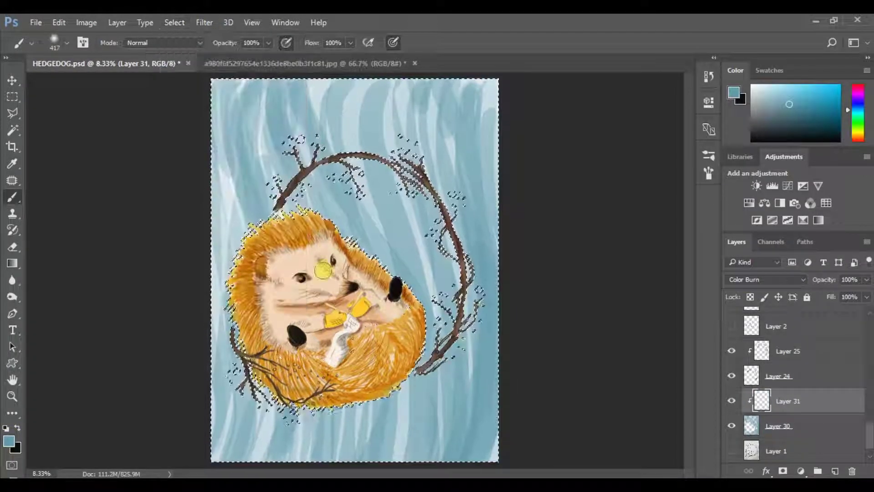
right_click(325, 365)
key("Return")
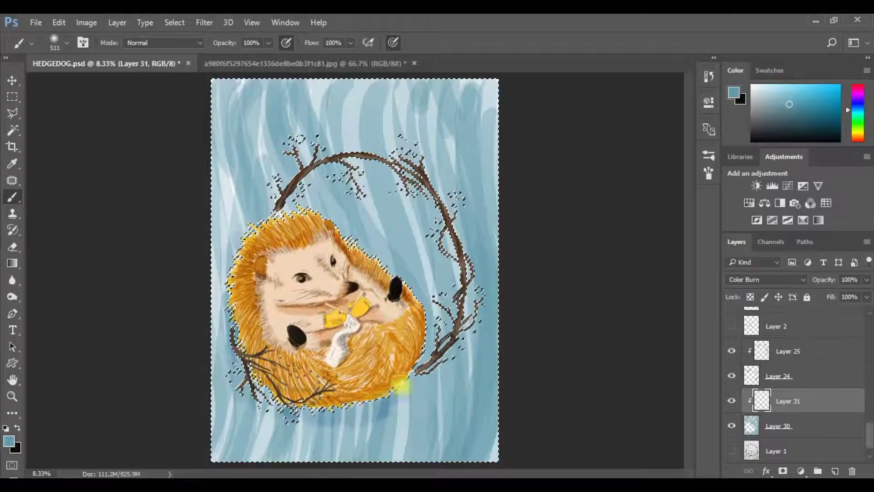
right_click(410, 283)
key("Return")
Step: Paint darker shadow around the hedgehog, then with a 432 px brush along the right and top-left branches
left_click_drag(412, 379, 259, 208)
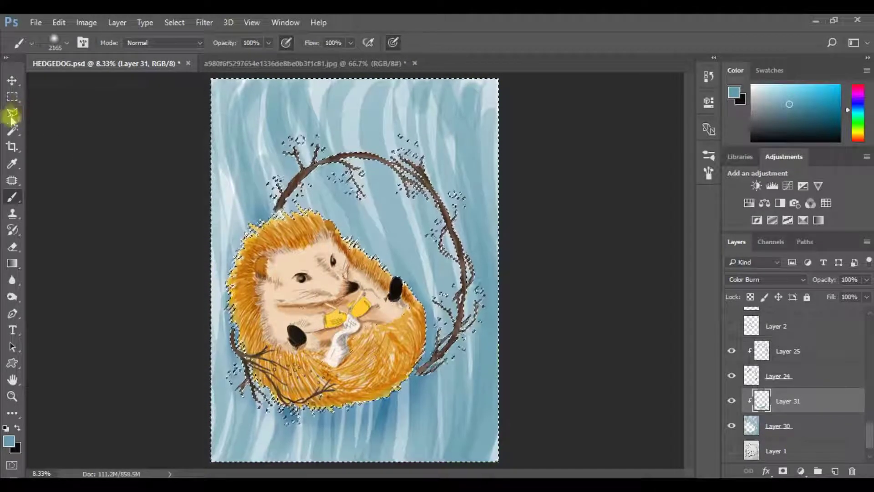
right_click(397, 189)
type("432")
key("Return")
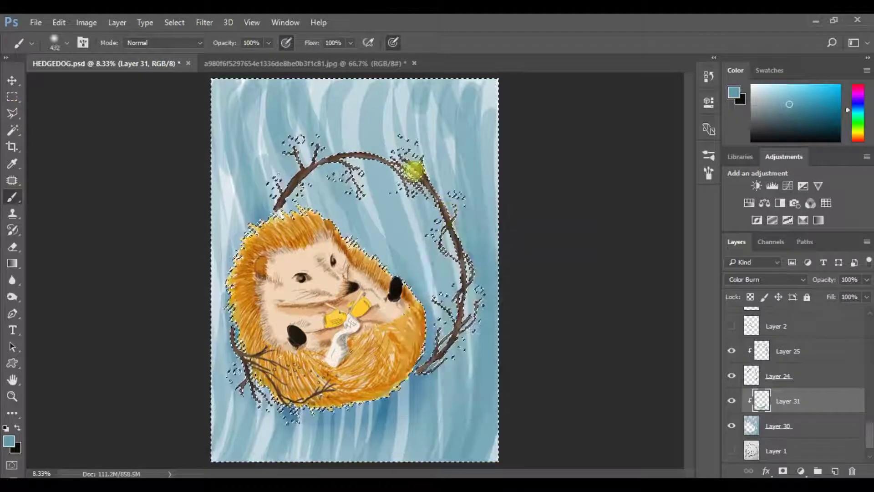
left_click_drag(471, 283, 462, 312)
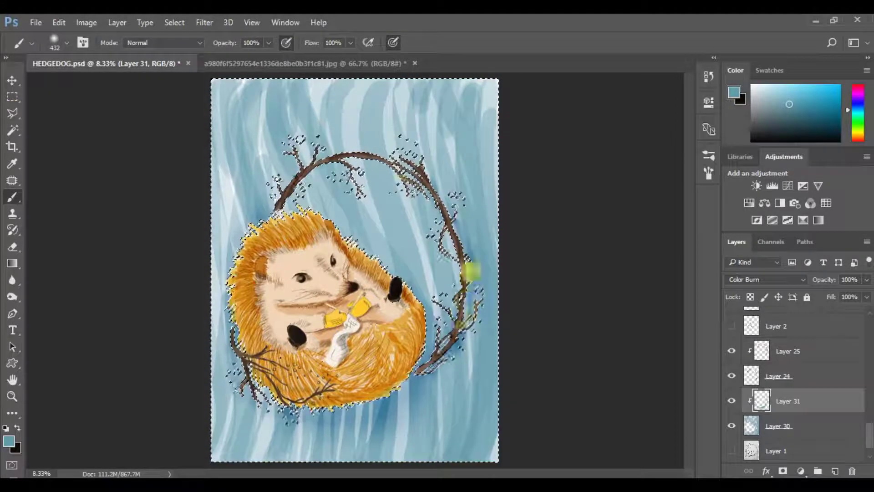
left_click_drag(296, 196, 326, 166)
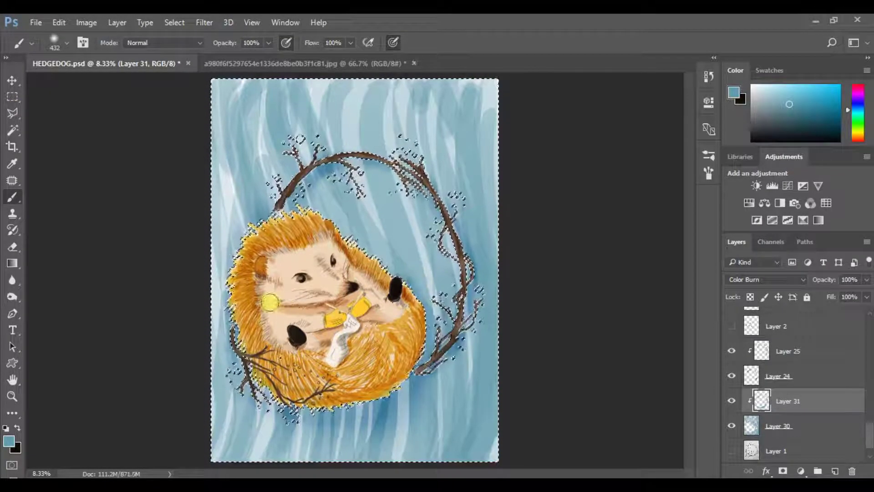
Step: Deselect and make Layer 30 the active layer with the Eraser ready
key("ctrl+d")
key("l")
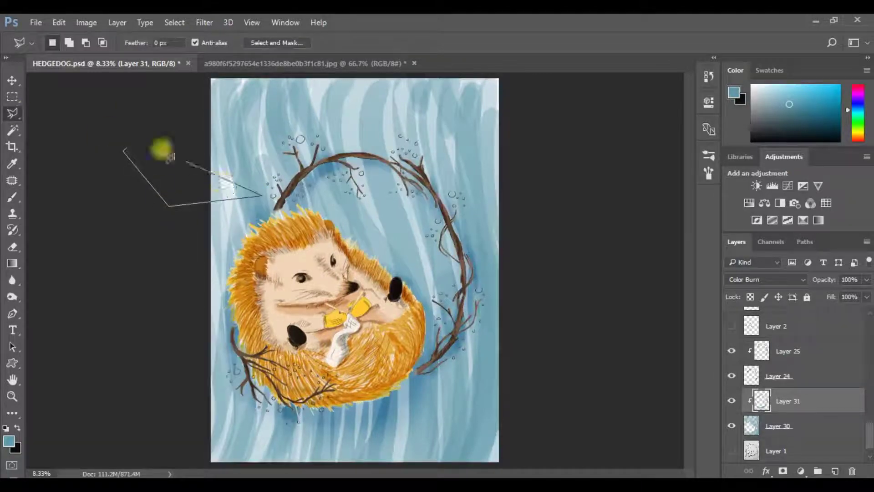
left_click(805, 429)
key("e")
scroll(318, 227, "up", 2)
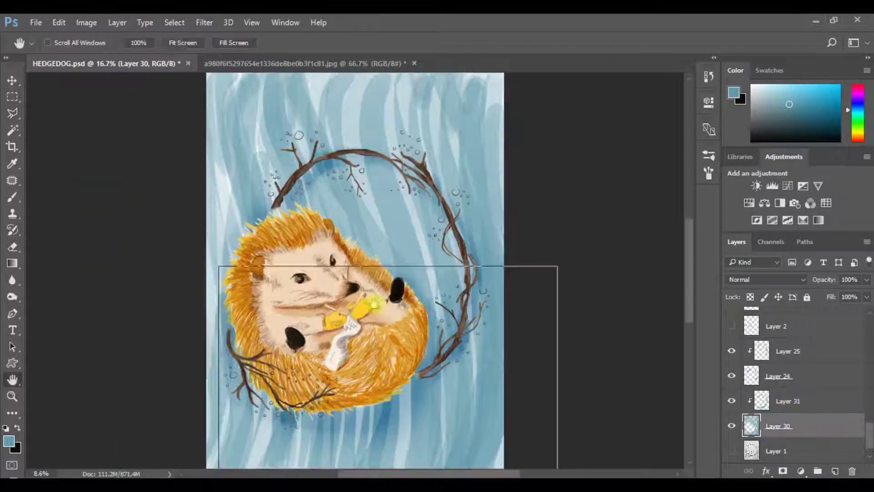
Step: Pan around the blue background to clean it along the hedgehog's fur edge
scroll(211, 140, "up", 1)
scroll(210, 139, "down", 1)
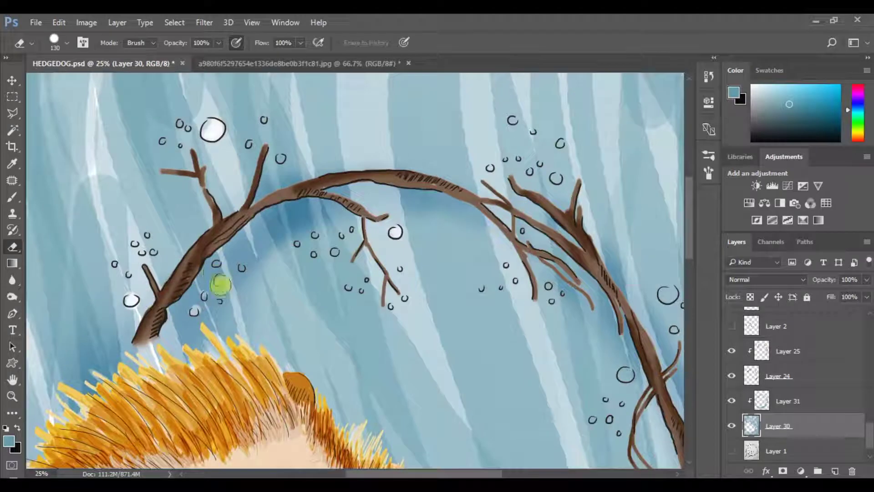
scroll(319, 237, "up", 2)
scroll(456, 223, "right", 3)
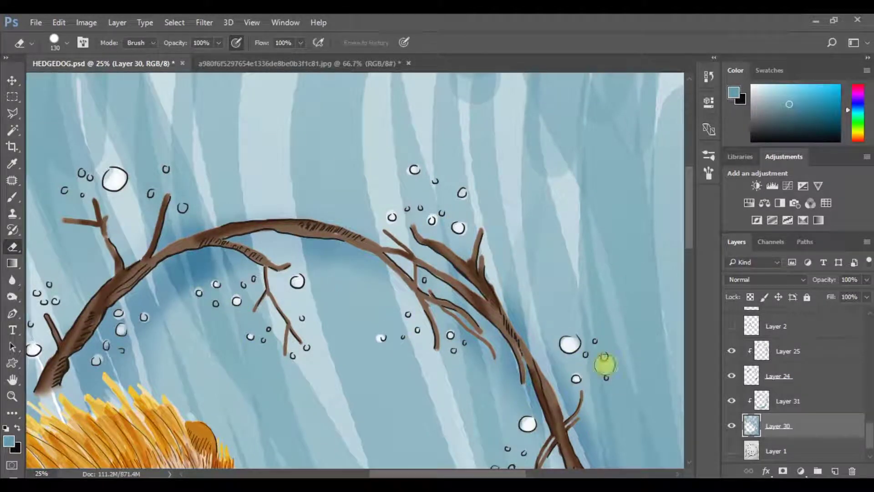
scroll(579, 358, "down", 2)
scroll(524, 305, "up", 3)
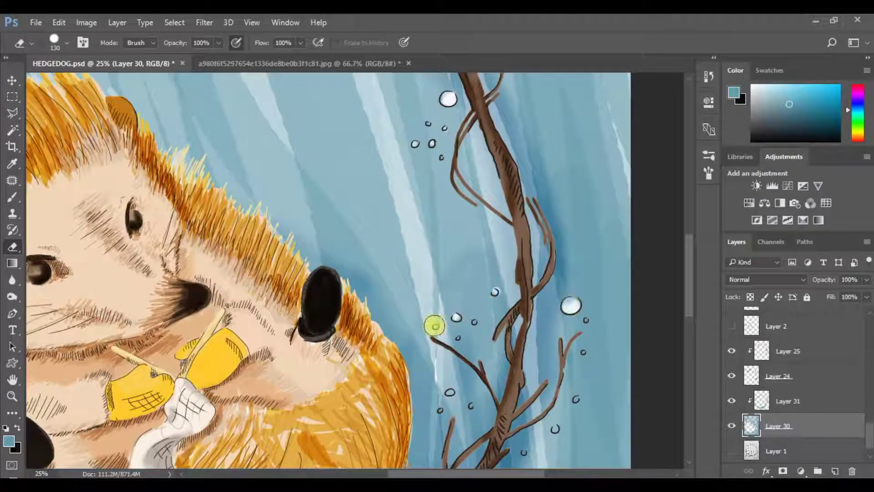
scroll(442, 305, "down", 3)
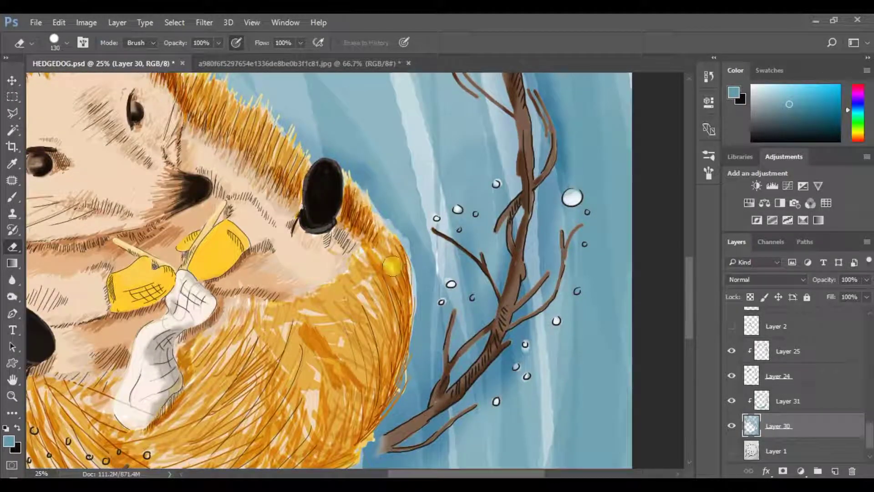
scroll(346, 170, "down", 2)
scroll(339, 175, "right", 2)
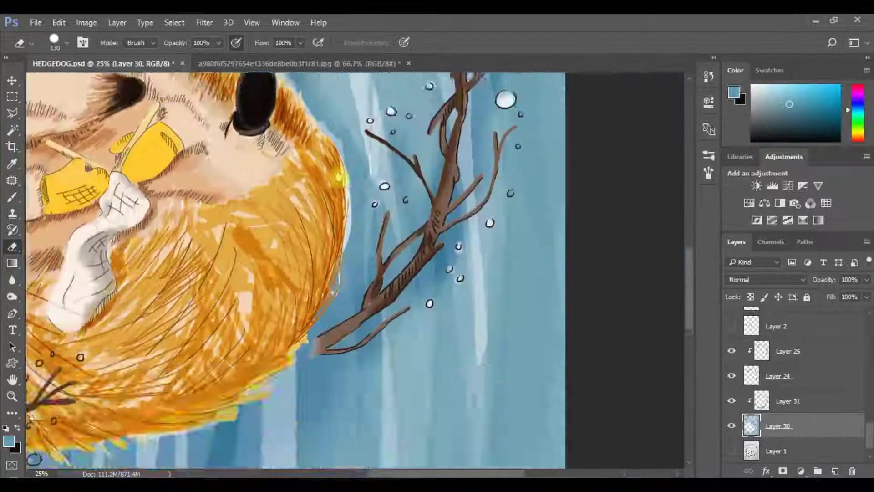
scroll(339, 176, "down", 1)
scroll(319, 220, "down", 1)
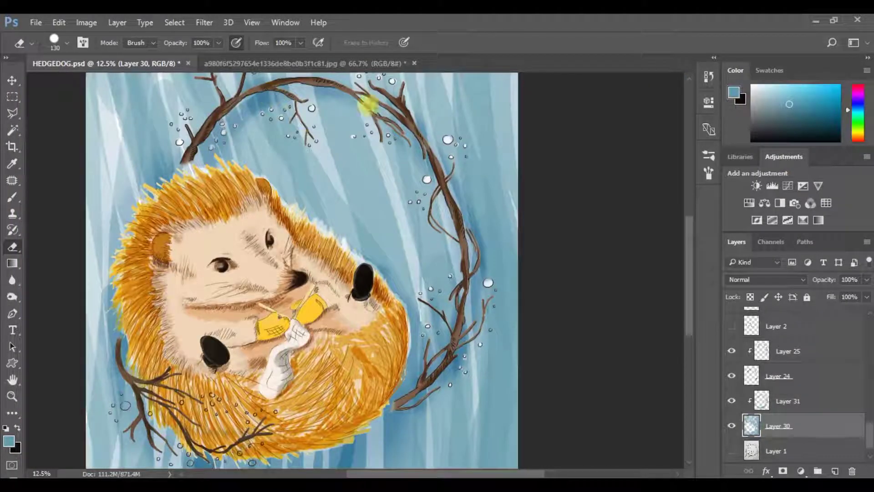
scroll(223, 386, "down", 2)
scroll(223, 386, "left", 1)
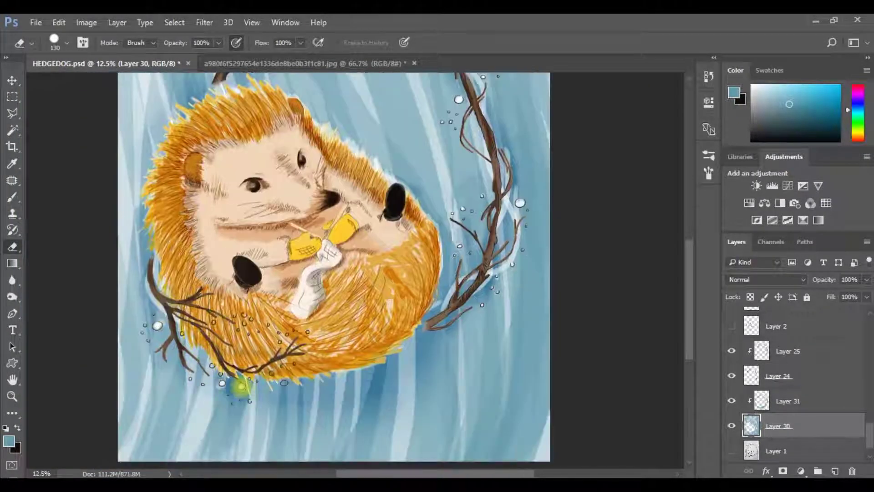
scroll(219, 369, "up", 4)
scroll(335, 176, "down", 5)
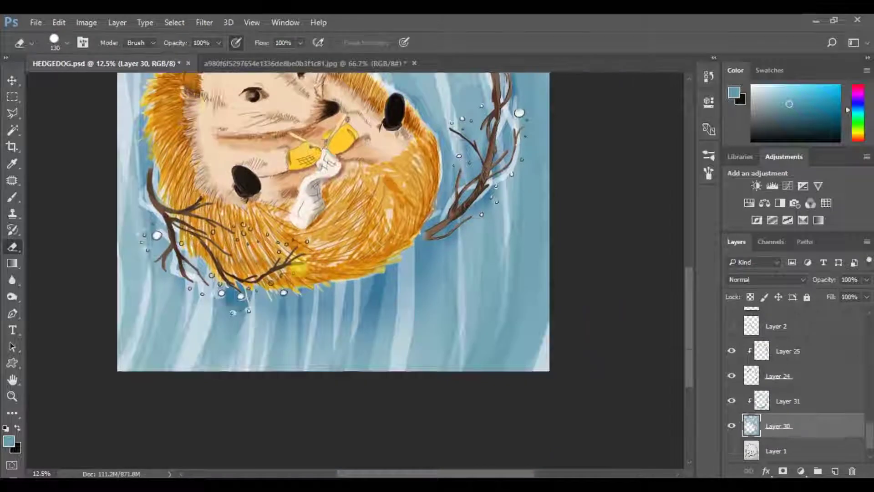
scroll(285, 248, "down", 1)
scroll(270, 238, "up", 2)
left_click(780, 319)
Step: On a new layer, set up a 26 px white brush for accents along the branches
key("ctrl+shift+alt+n")
key("b")
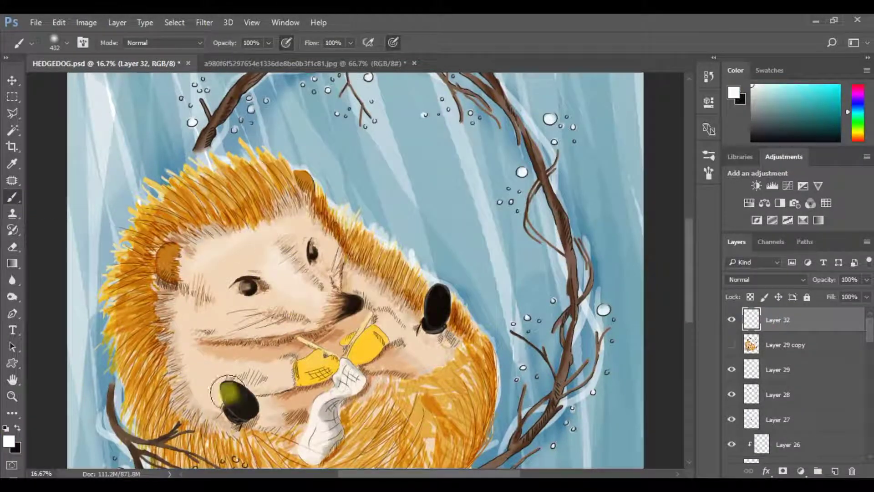
scroll(457, 240, "down", 2)
scroll(458, 240, "left", 1)
scroll(267, 249, "up", 5)
scroll(268, 249, "right", 2)
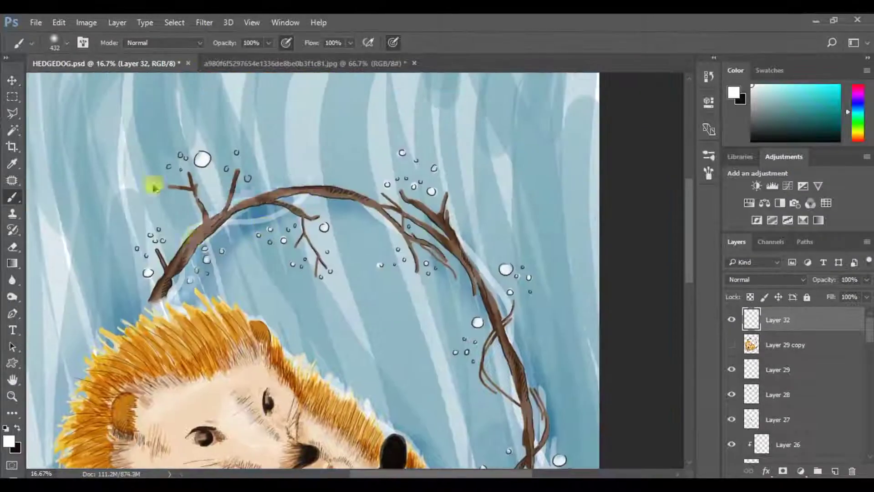
right_click(418, 267)
type("26")
key("Return")
Step: Switch to a 130 px eraser to trim the excess white strokes
scroll(439, 293, "down", 2)
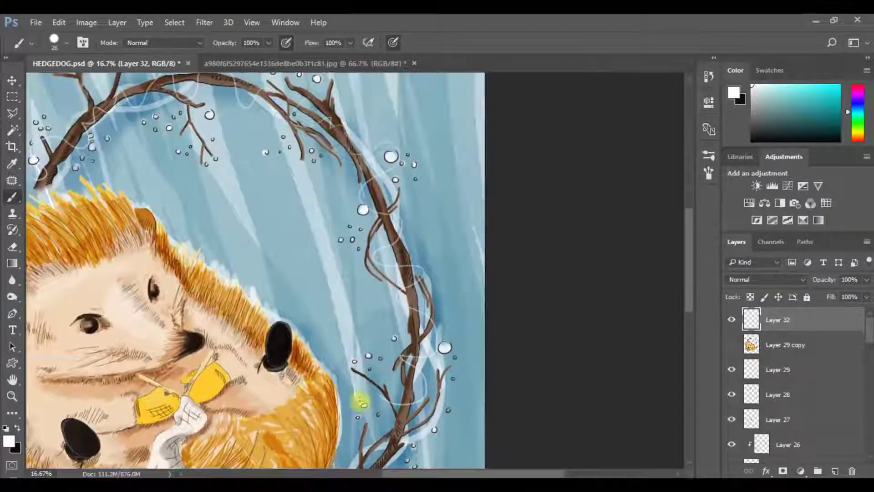
scroll(406, 356, "down", 2)
scroll(406, 357, "left", 3)
key("e")
right_click(314, 280)
type("130")
key("Return")
Step: Move across the wreath to clean off excess white from the branch accents
scroll(516, 298, "right", 3)
scroll(516, 298, "up", 1)
scroll(515, 298, "up", 1)
scroll(516, 283, "up", 3)
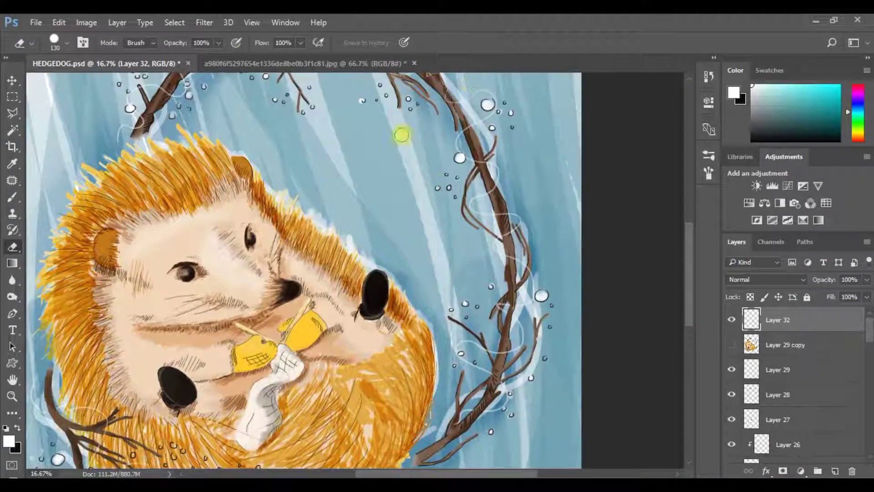
scroll(470, 79, "up", 4)
scroll(482, 177, "left", 1)
scroll(361, 162, "up", 2)
scroll(327, 224, "left", 2)
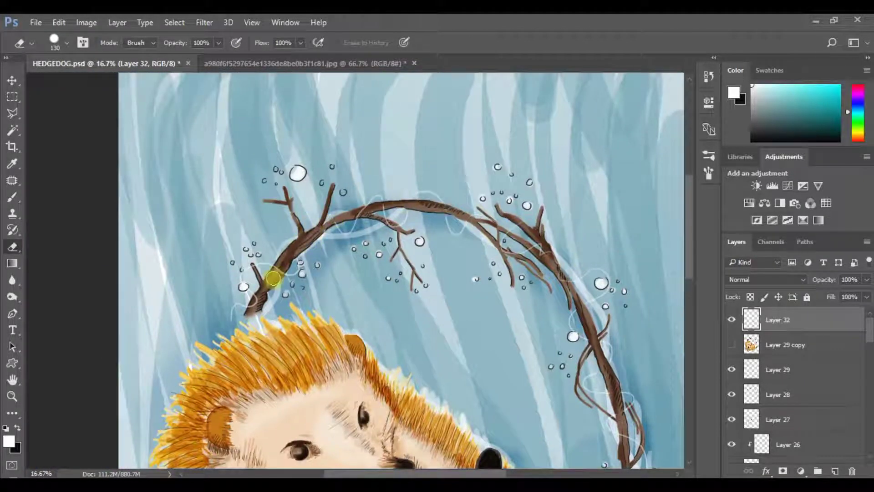
key("ctrl+minus")
scroll(252, 308, "down", 3)
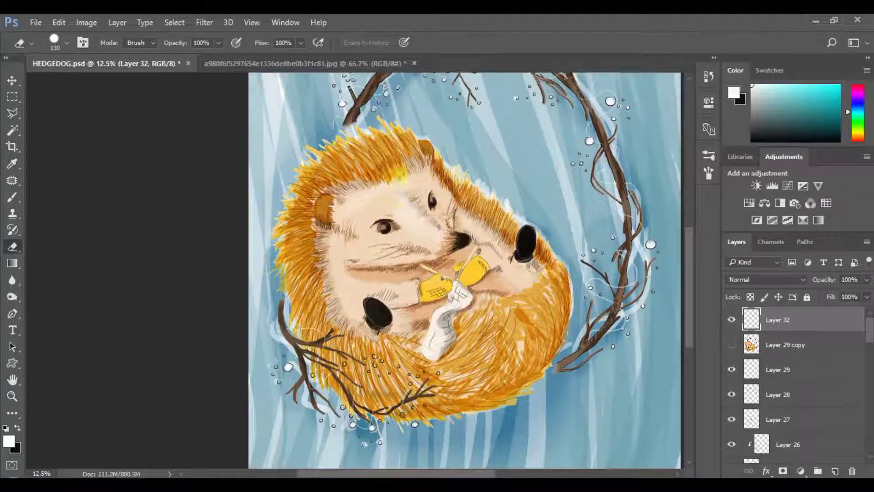
left_click(781, 369)
key("ctrl+shift+alt+n")
Step: Choose a deep purple as the paint colour
left_click(751, 345, "ctrl")
left_click(733, 93)
left_click(404, 154)
left_click_drag(404, 153, 390, 121)
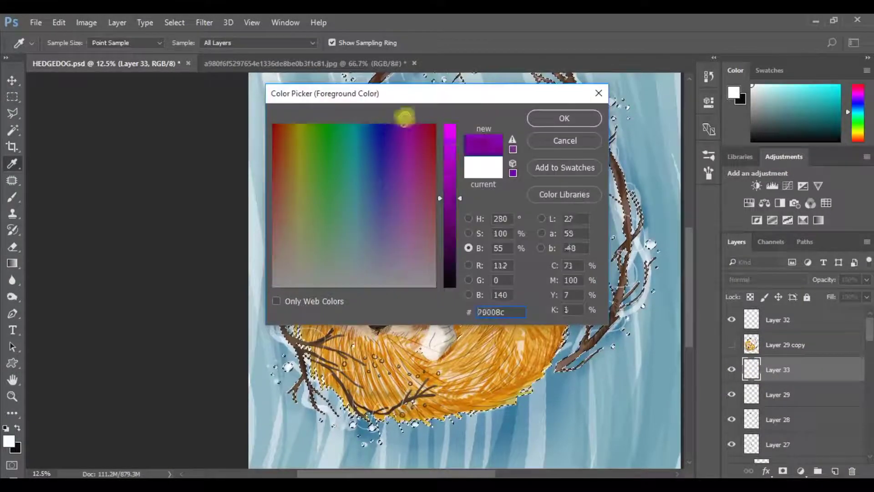
left_click(564, 118)
Step: Paint purple over the hedgehog's spikes, face and body, resizing the brush as needed
left_click(12, 196)
left_click_drag(359, 225, 409, 250)
right_click(429, 218)
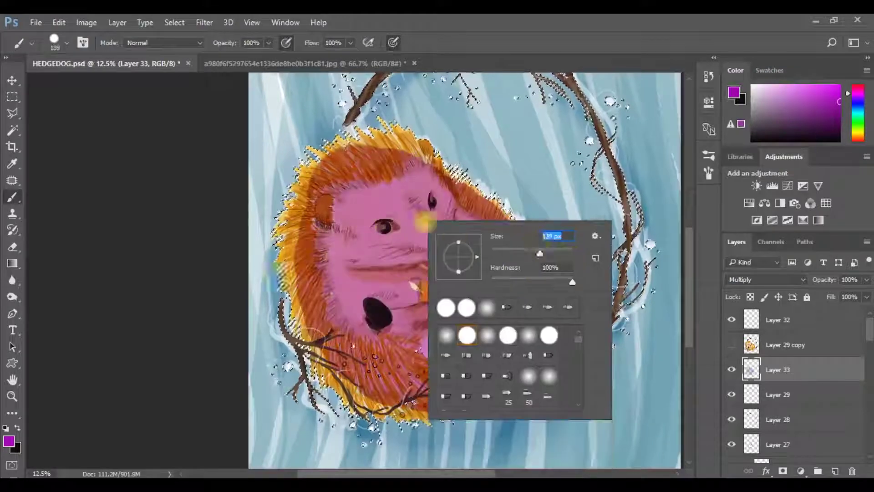
key("ctrl+z")
left_click_drag(310, 148, 437, 150)
mouse_move(273, 218)
left_mouse_down()
mouse_move(291, 346)
mouse_move(410, 418)
left_mouse_up()
left_click_drag(560, 273, 633, 283)
right_click(496, 263)
left_click_drag(541, 296, 592, 296)
mouse_move(374, 273)
left_mouse_down()
mouse_move(444, 168)
mouse_move(455, 319)
left_mouse_up()
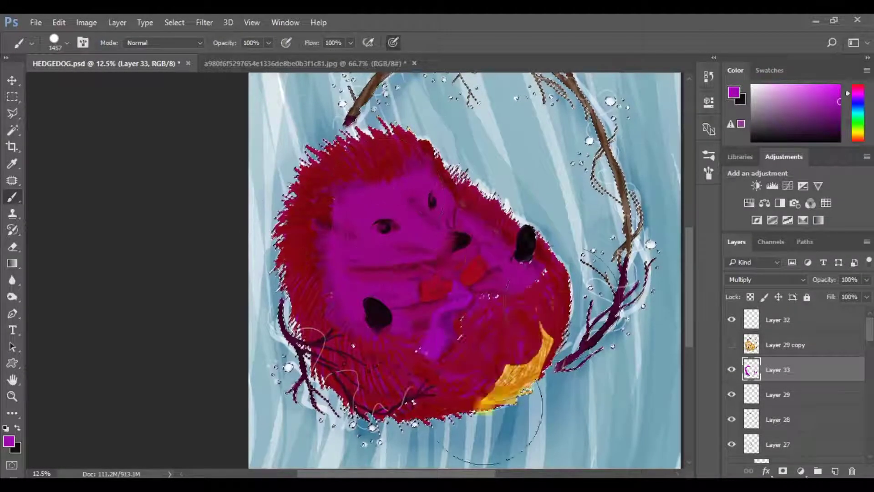
Step: Shift the purple layer's hue toward blue with Hue/Saturation
key("ctrl+u")
left_click_drag(633, 201, 673, 200)
left_click(836, 136)
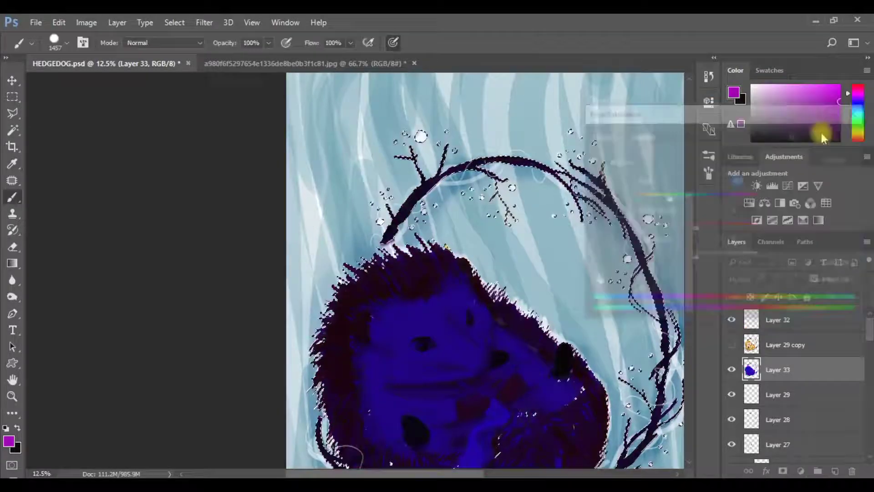
left_click(13, 113)
Step: Erase most of the purple tint, keeping soft shading on the belly and lower body
key("e")
right_click(453, 274)
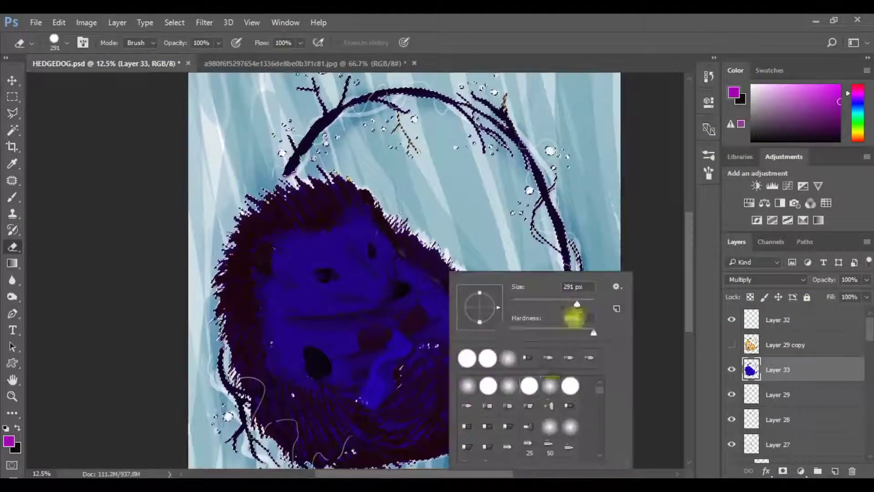
mouse_move(445, 370)
left_mouse_down()
mouse_move(347, 307)
mouse_move(318, 267)
mouse_move(333, 277)
mouse_move(341, 228)
left_mouse_up()
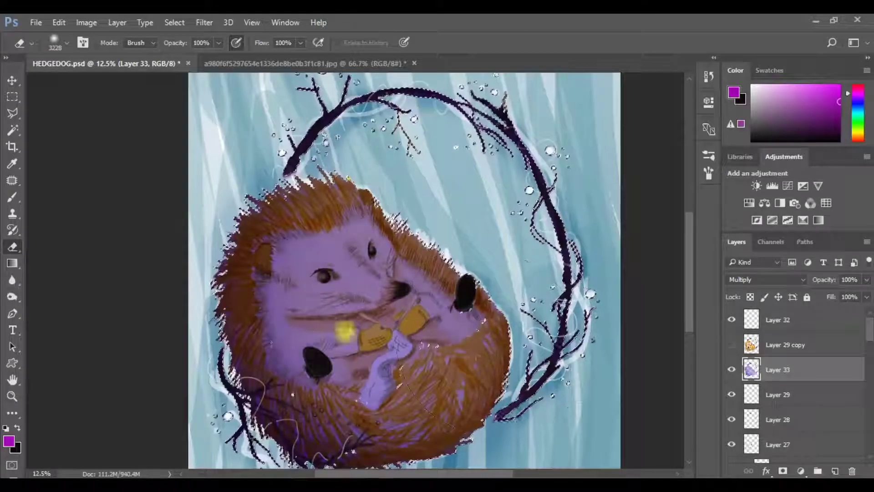
right_click(391, 293)
left_click_drag(433, 318, 318, 264)
left_click_drag(319, 228, 301, 237)
mouse_move(271, 262)
left_mouse_down()
mouse_move(367, 168)
mouse_move(312, 361)
mouse_move(279, 189)
mouse_move(251, 312)
mouse_move(401, 350)
mouse_move(267, 357)
mouse_move(390, 244)
mouse_move(310, 318)
left_mouse_up()
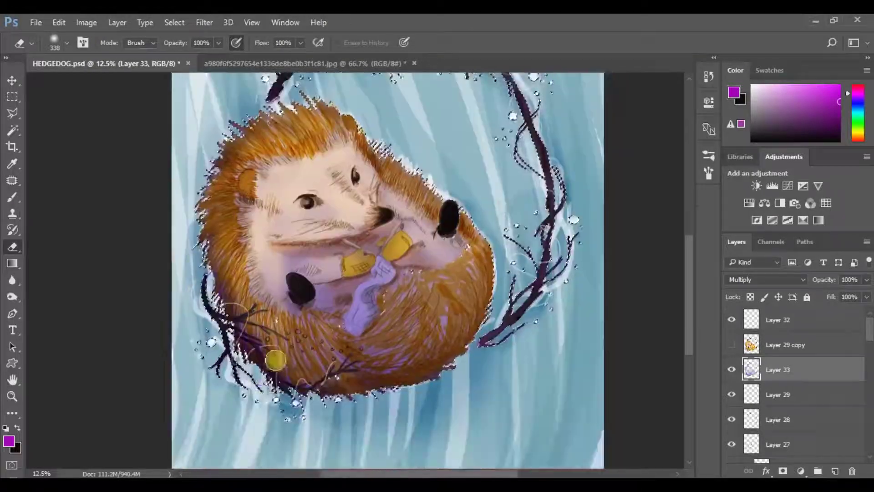
mouse_move(275, 360)
left_mouse_down()
mouse_move(390, 249)
mouse_move(331, 335)
mouse_move(296, 288)
mouse_move(277, 177)
left_mouse_up()
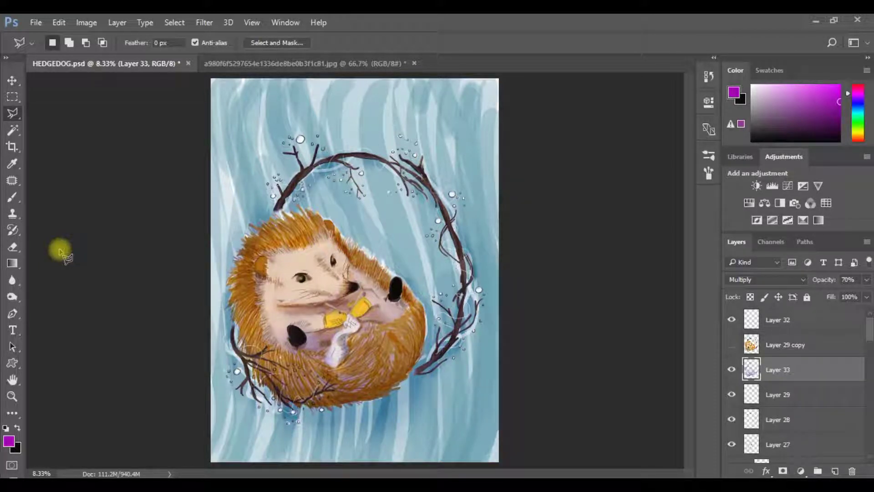
key("ctrl+plus")
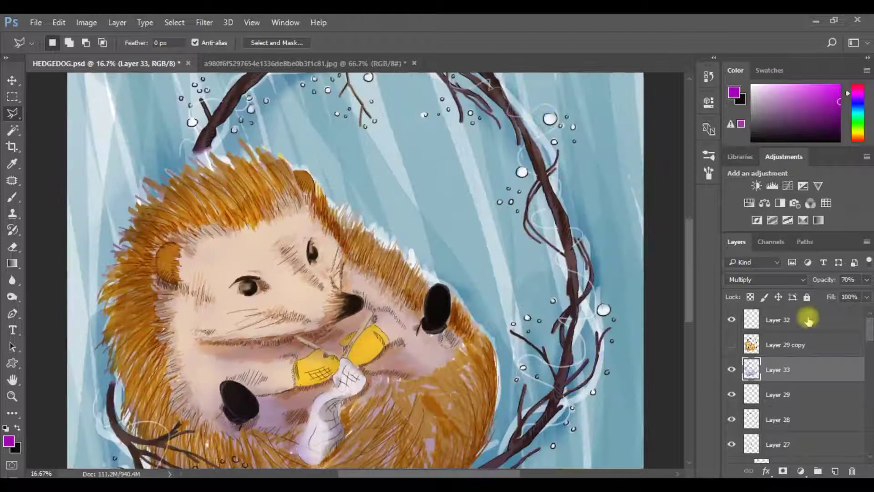
Step: Pick yellow as the paint colour and set the new layer to Overlay
left_click(835, 471)
left_click(9, 440)
left_click(563, 122)
left_click(733, 279)
left_click(736, 146)
Step: Paint soft yellow glow on the face with a large brush, undoing stray dabs near the nose
left_click(12, 197)
right_click(339, 252)
left_click(330, 292)
right_click(331, 292)
left_click_drag(400, 275, 416, 275)
left_click(276, 275)
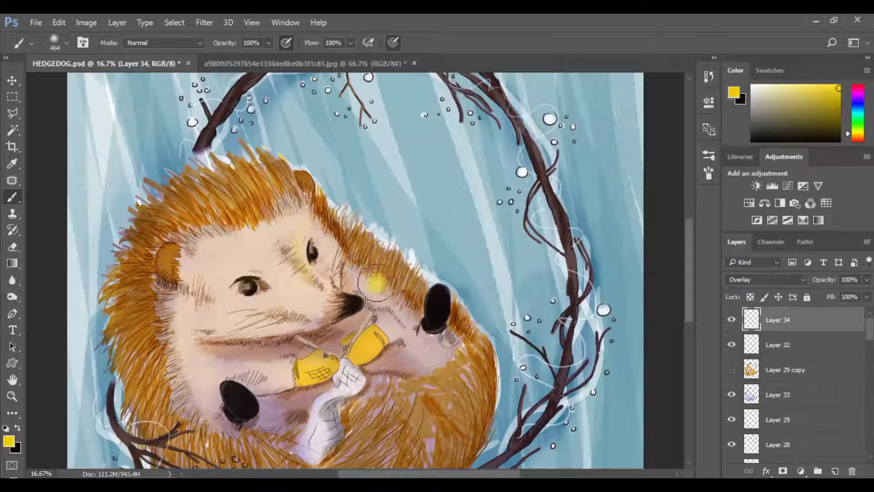
key("ctrl+z")
left_click_drag(156, 307, 211, 227)
left_click(211, 228)
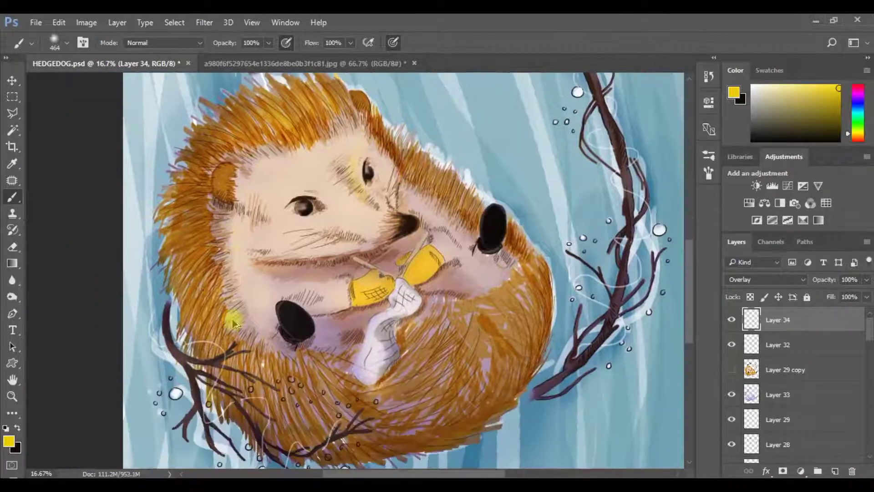
key("ctrl+z")
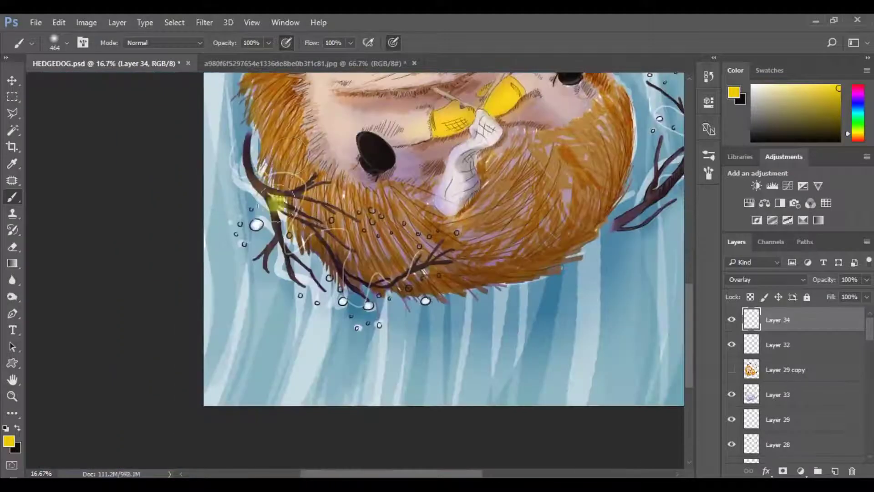
Step: Zoom out to view the whole painting
left_click_drag(371, 221, 414, 274)
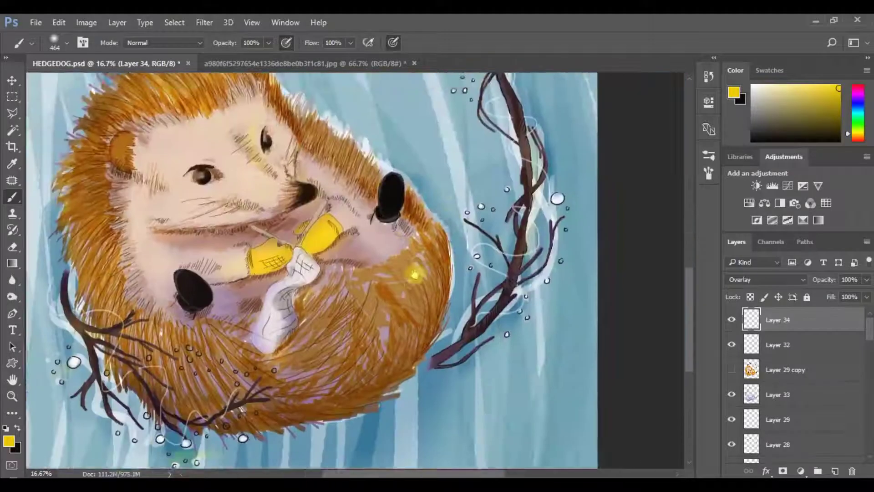
scroll(414, 275, "up", 5)
key("ctrl+minus")
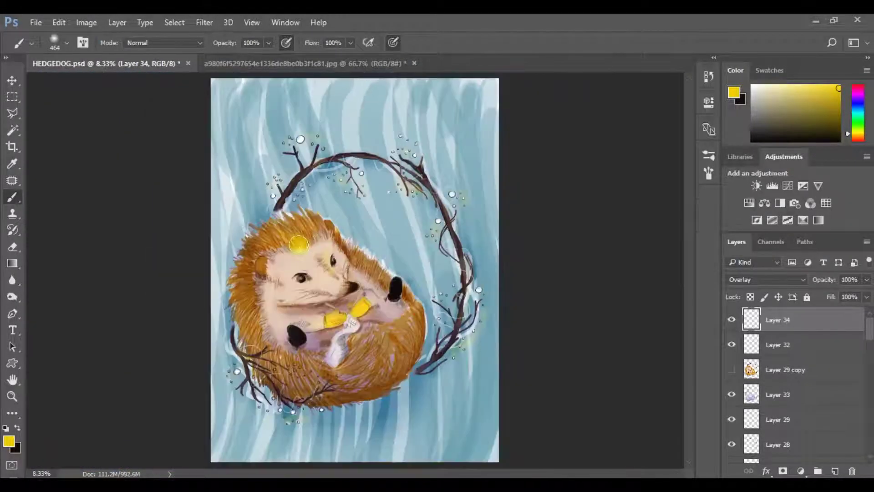
left_click(786, 428)
Step: Make white the paint colour and shrink the brush to about 61 px, zoomed in on the face
key("ctrl+shift+alt+n")
left_click(8, 441)
left_click(564, 117)
right_click(276, 239)
left_click(376, 271)
key("Return")
key("ctrl+plus")
key("ctrl+plus")
key("ctrl+plus")
right_click(445, 253)
left_click_drag(445, 254, 433, 255)
key("Return")
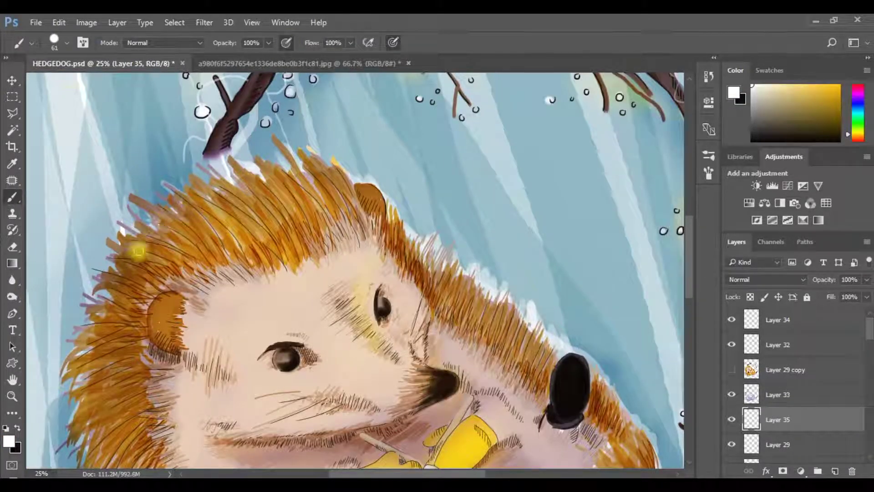
Step: Rotate the view upside down, paint pale strokes across the orange fur, then restore and zoom out
left_click_drag(138, 251, 159, 280)
mouse_move(182, 382)
left_mouse_down()
mouse_move(349, 371)
mouse_move(234, 390)
left_mouse_up()
mouse_move(426, 299)
left_mouse_down()
mouse_move(382, 279)
mouse_move(465, 298)
left_mouse_up()
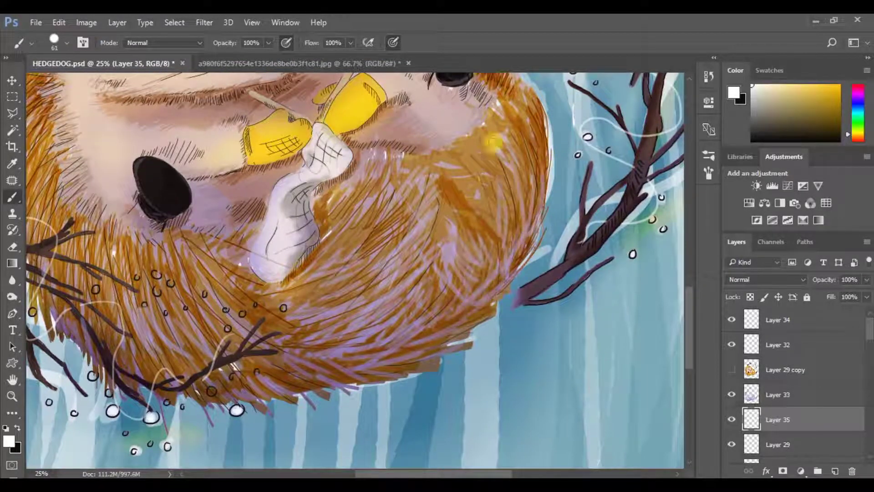
key("Escape")
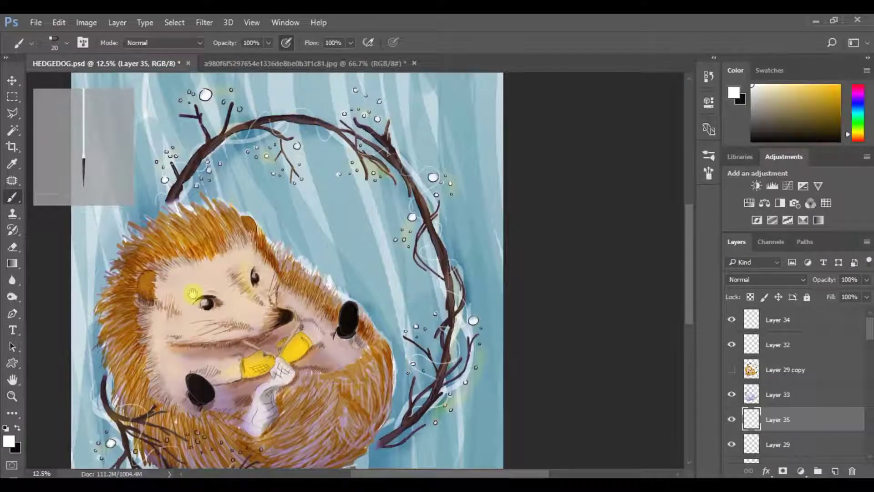
key("ctrl+minus")
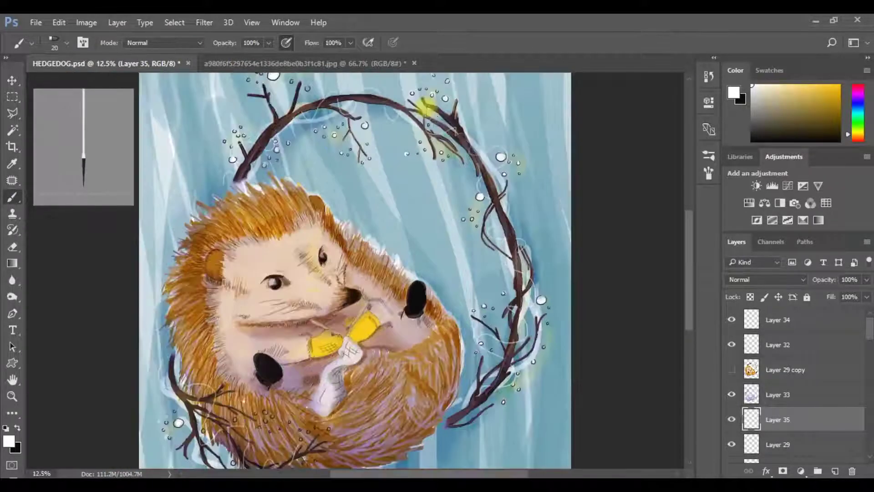